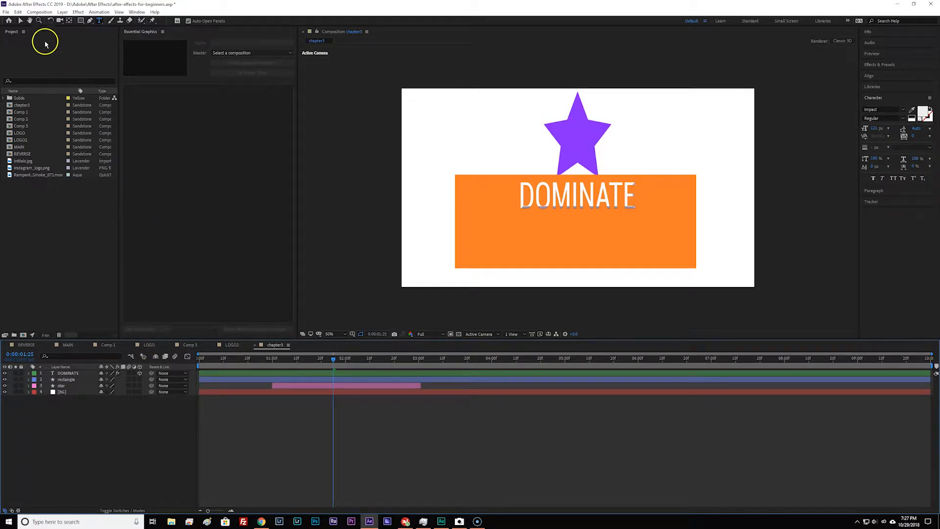
Create a 1920 x 1080 composition named chapter4 at 30 frames per second with a 10-second duration.
left_click(41, 15)
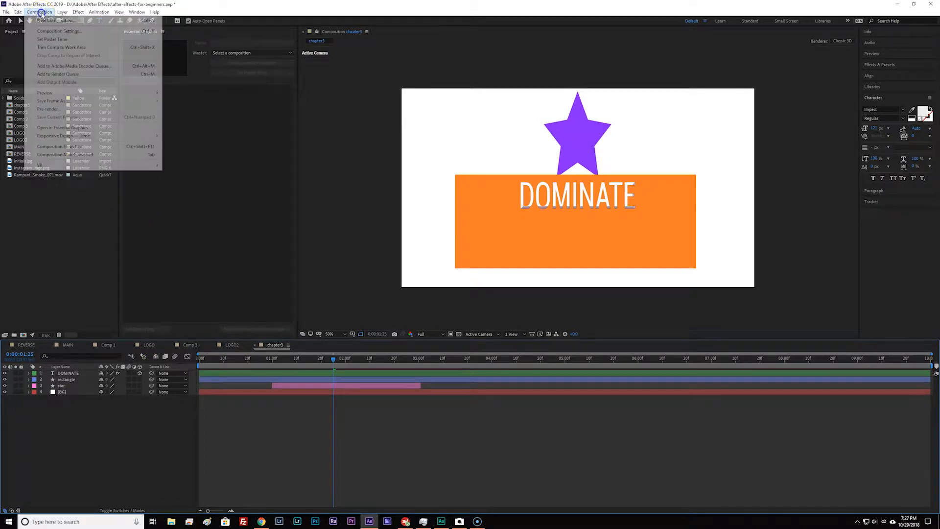
left_click(51, 21)
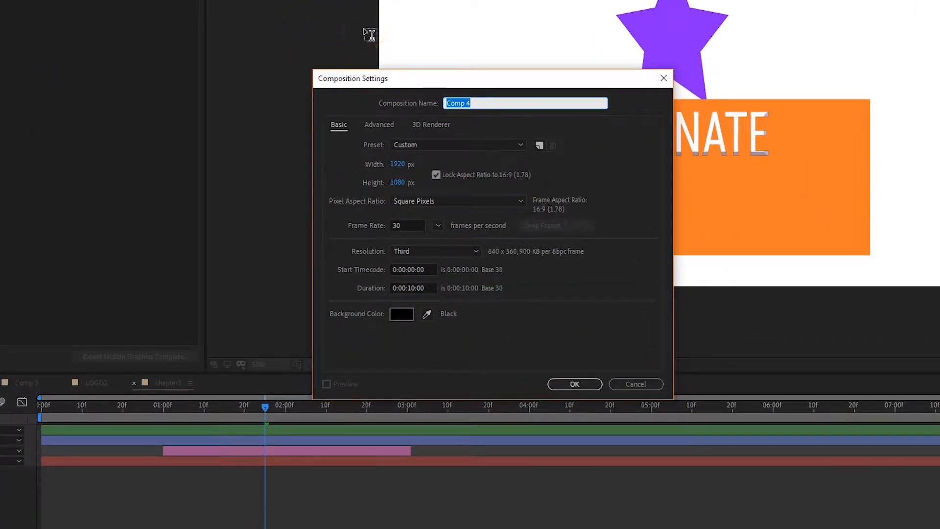
type("chapter4")
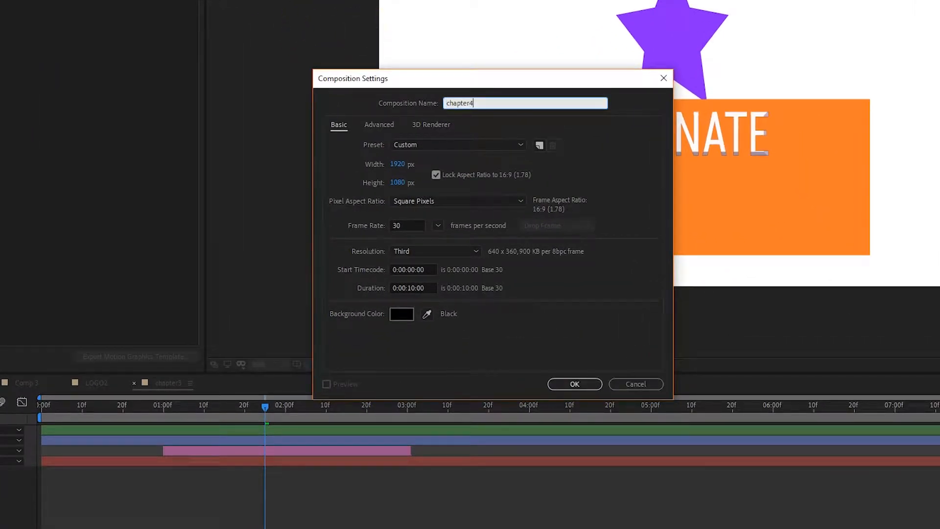
key("Tab")
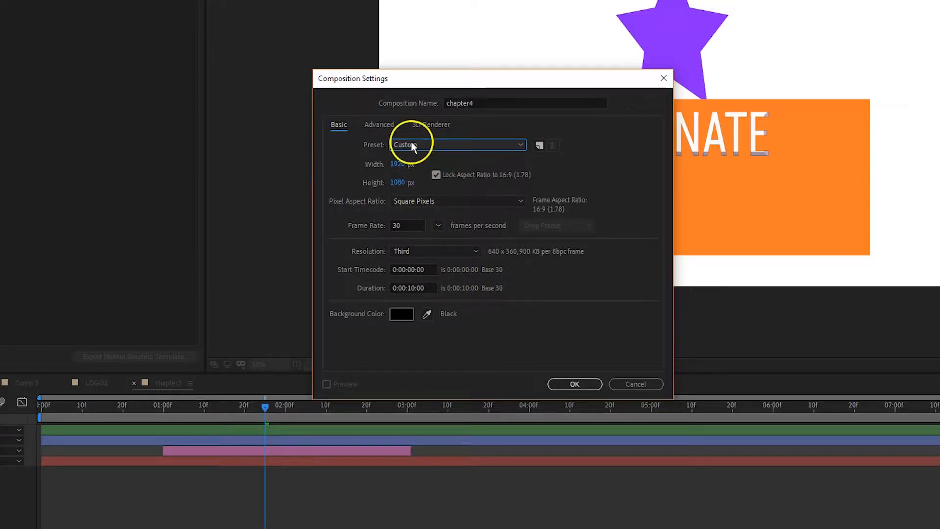
left_click(403, 229)
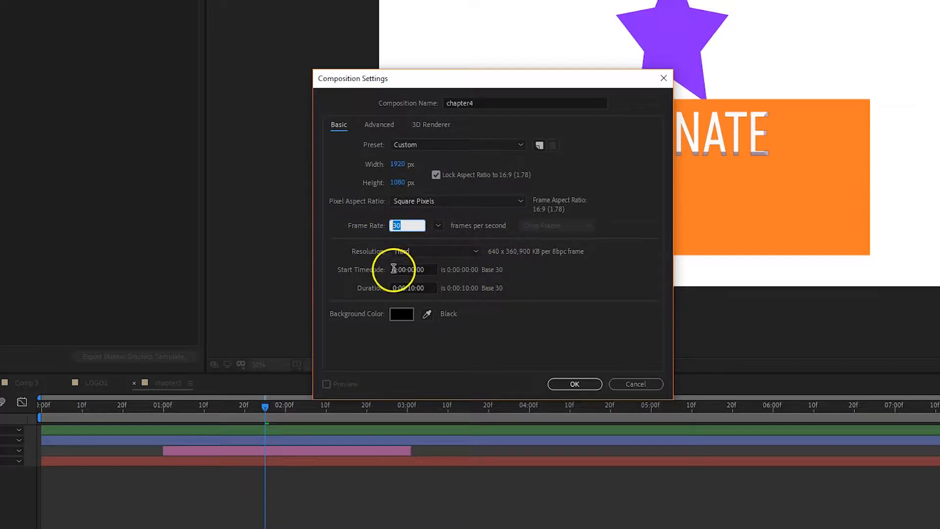
left_click(413, 288)
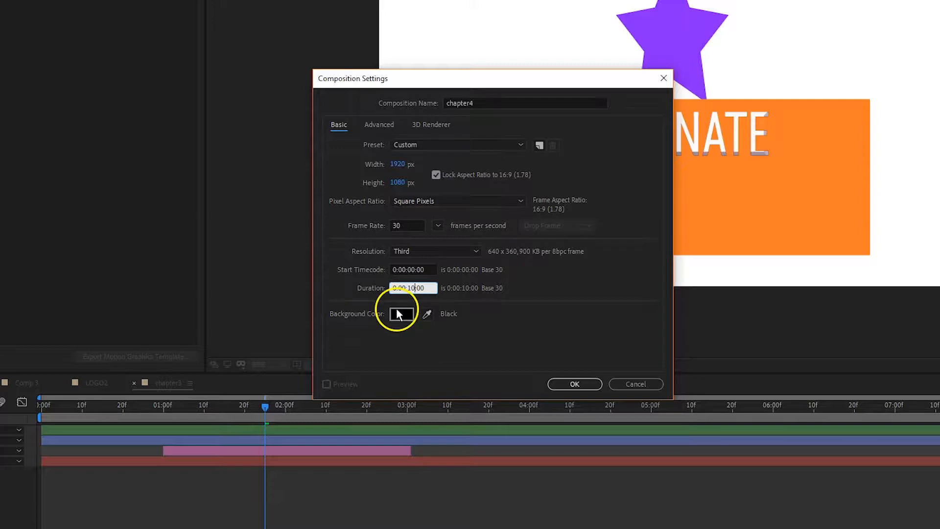
left_click(575, 384)
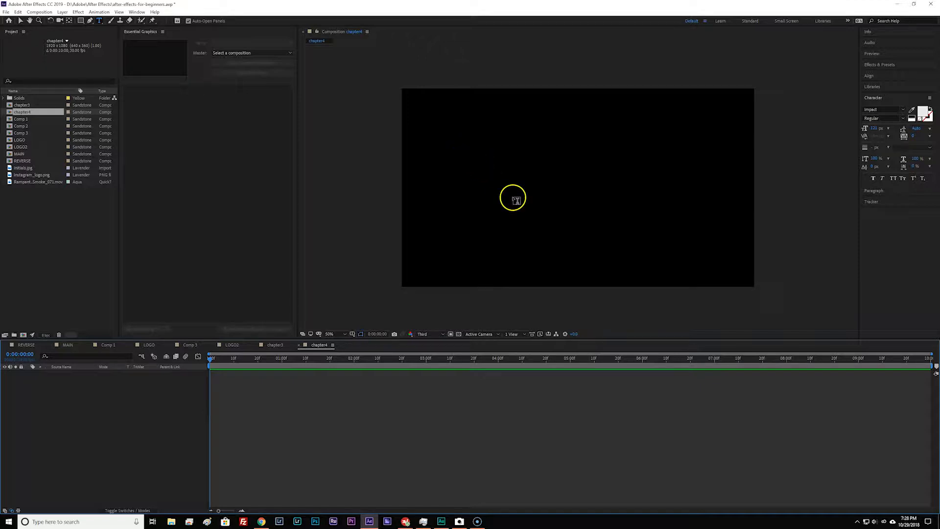
Add the text DOMINATE to the composition and format it in Bebas Neue at 162 px.
left_click(479, 184)
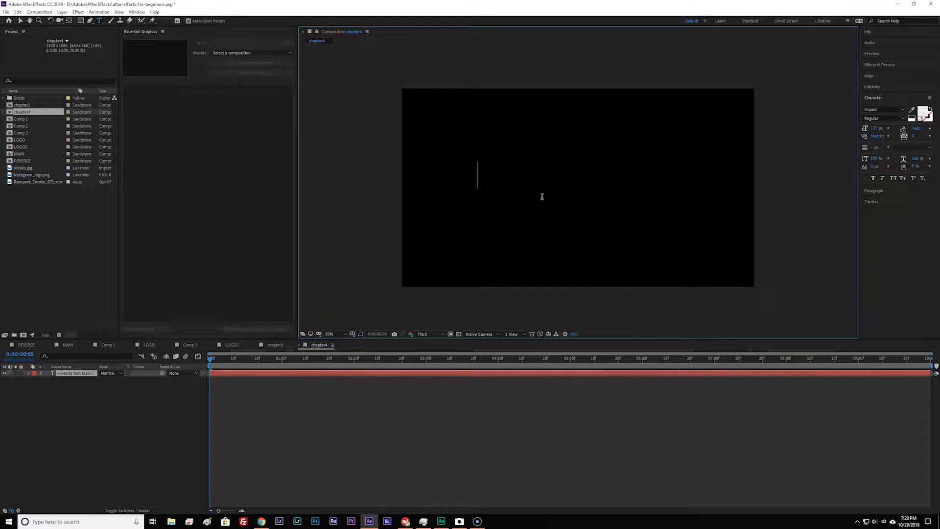
type("DOMINATE")
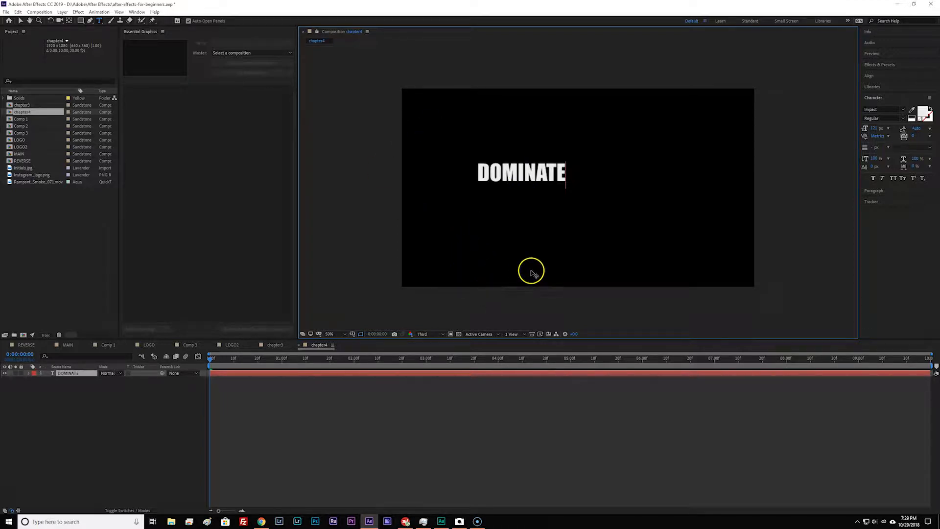
key("ctrl+a")
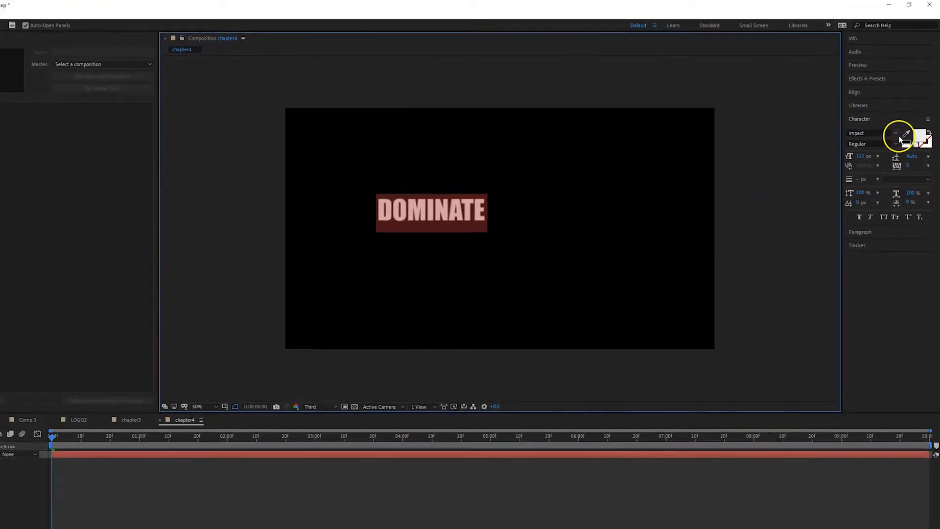
left_click(896, 133)
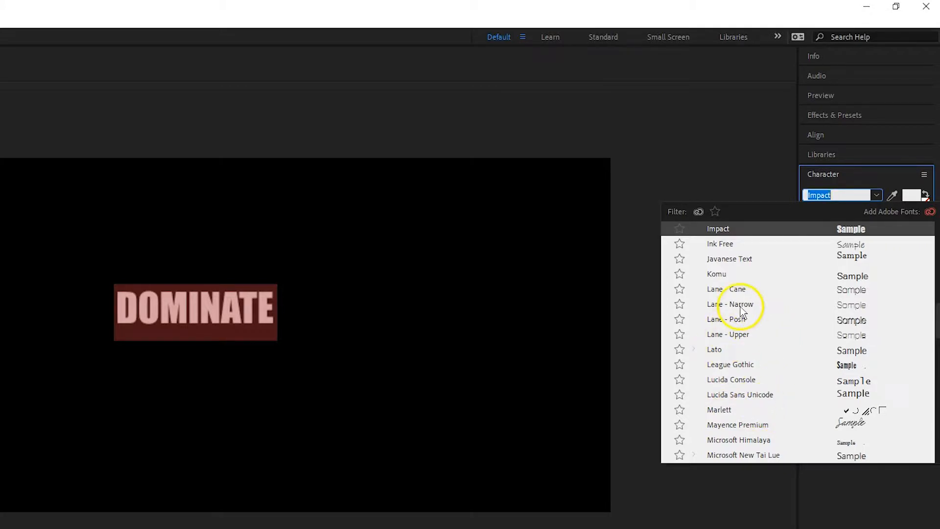
type("B")
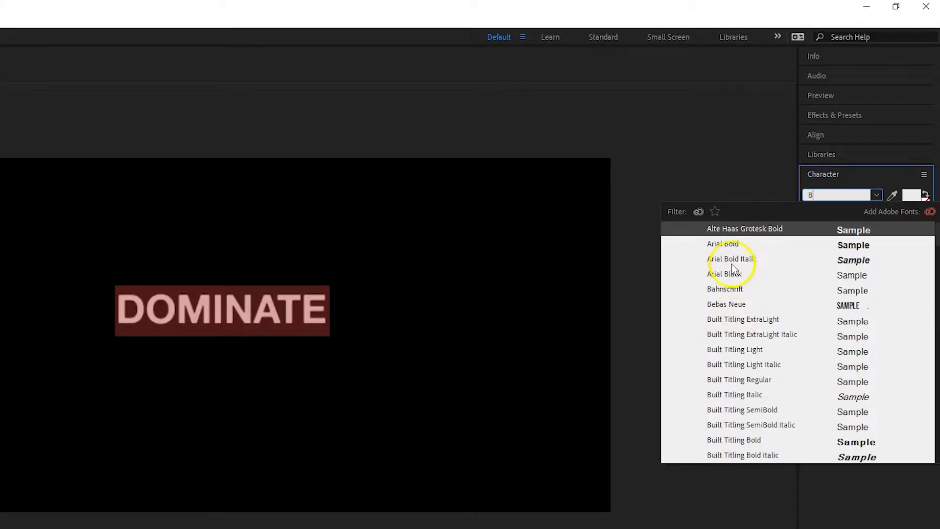
type("E")
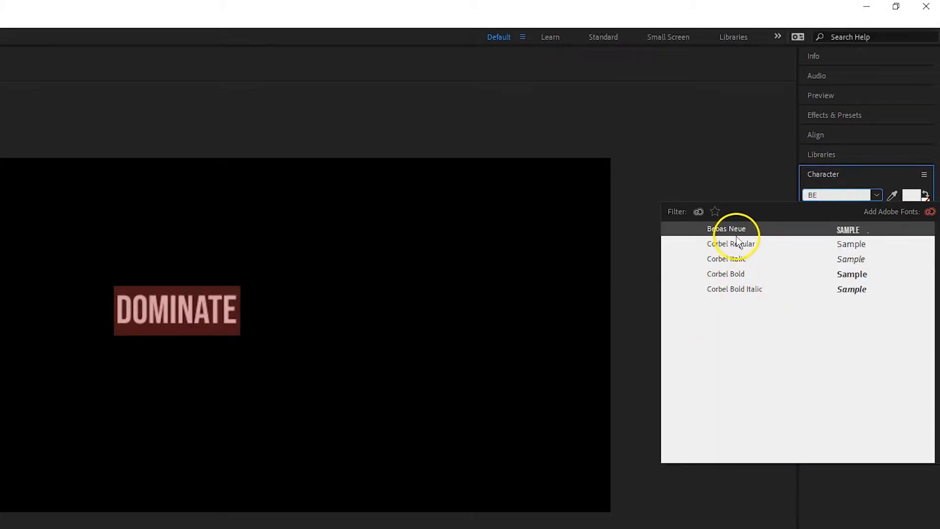
key("Return")
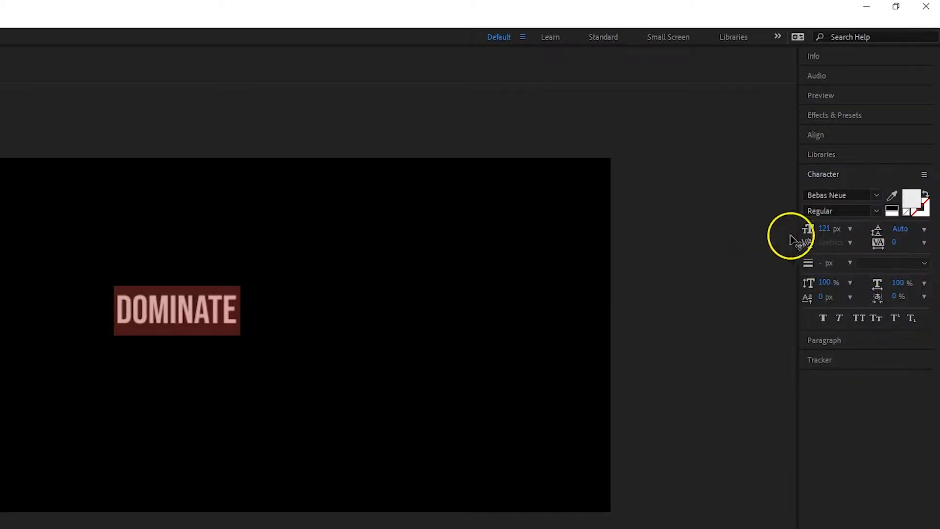
left_click_drag(825, 233, 855, 230)
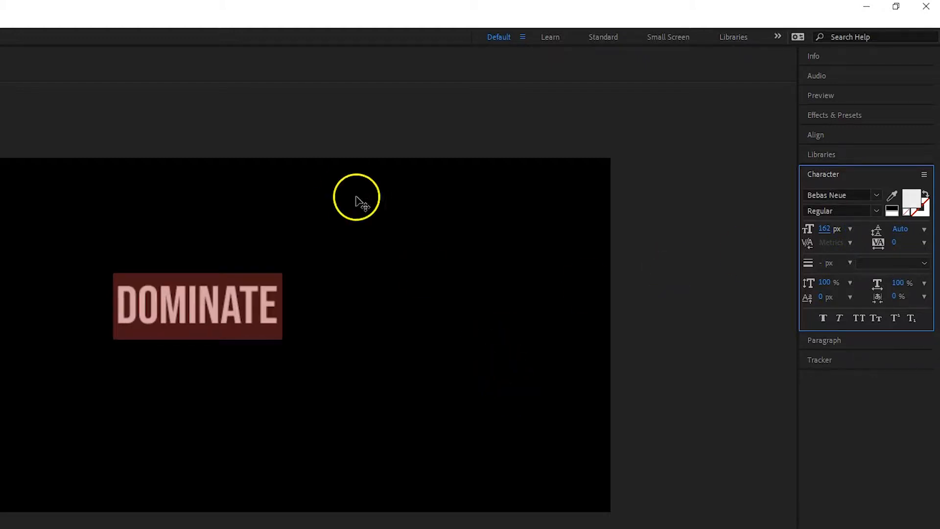
Center the DOMINATE text horizontally and vertically in the composition and re-enable the view refresh.
left_click(826, 137)
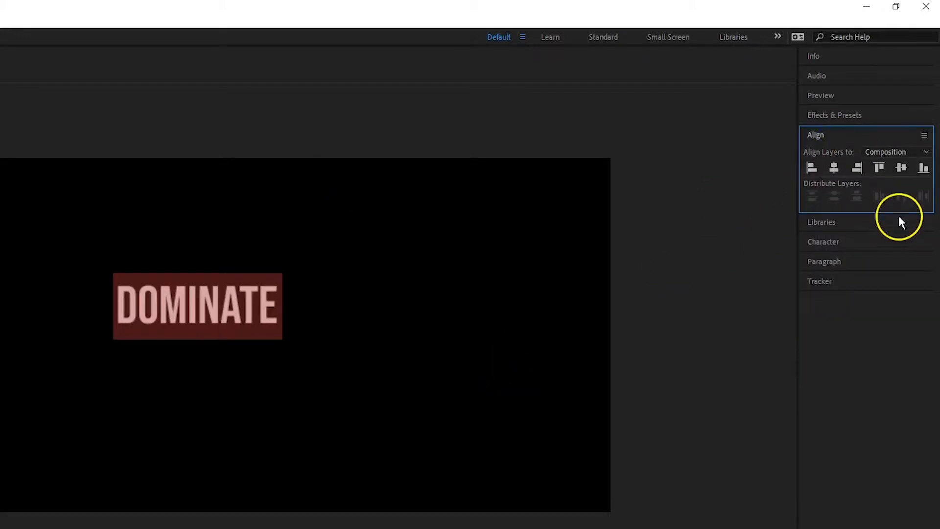
left_click(837, 166)
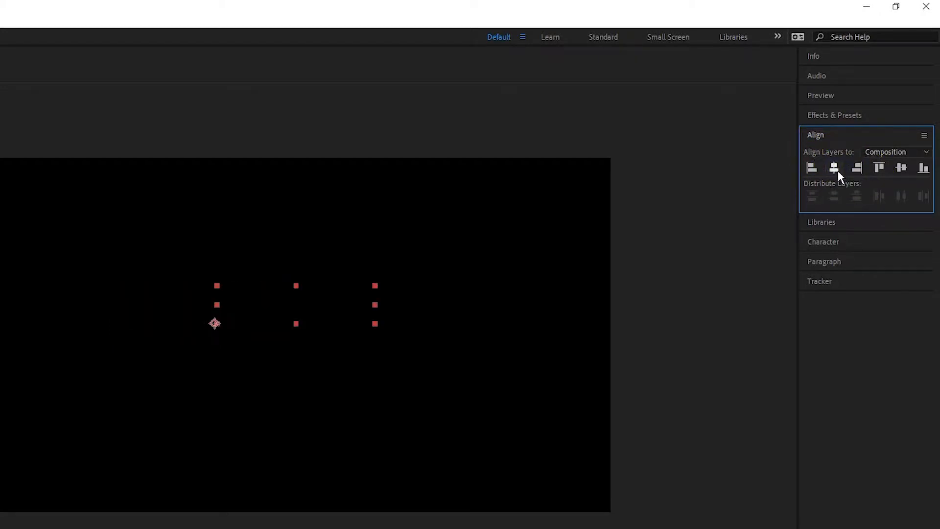
left_click(902, 167)
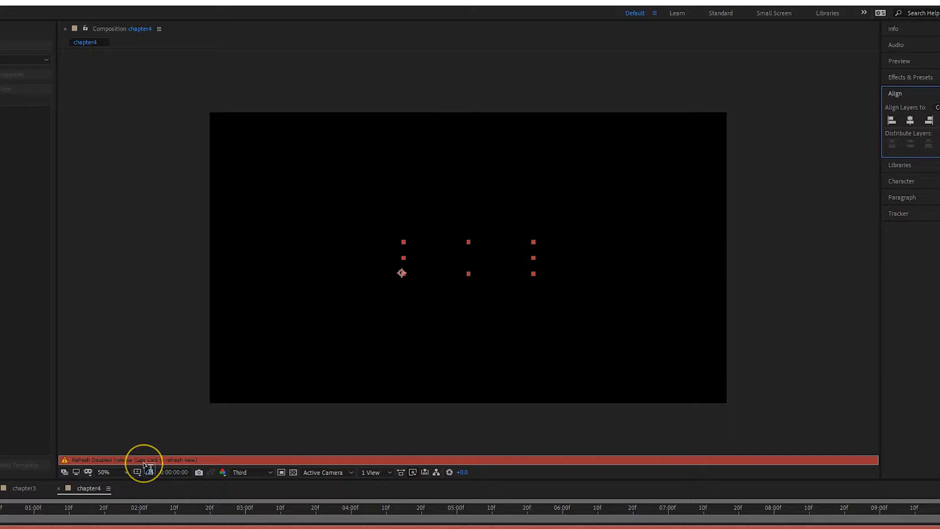
key("Caps_Lock")
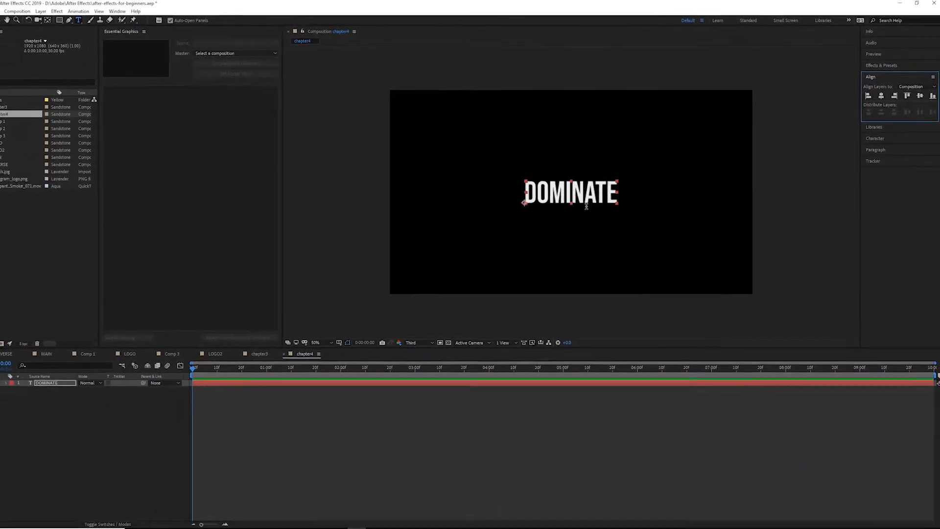
Examine the properties that the DOMINATE text layer's Animate option offers, without adding one, and collapse the layer.
left_click(47, 378)
left_click(28, 373)
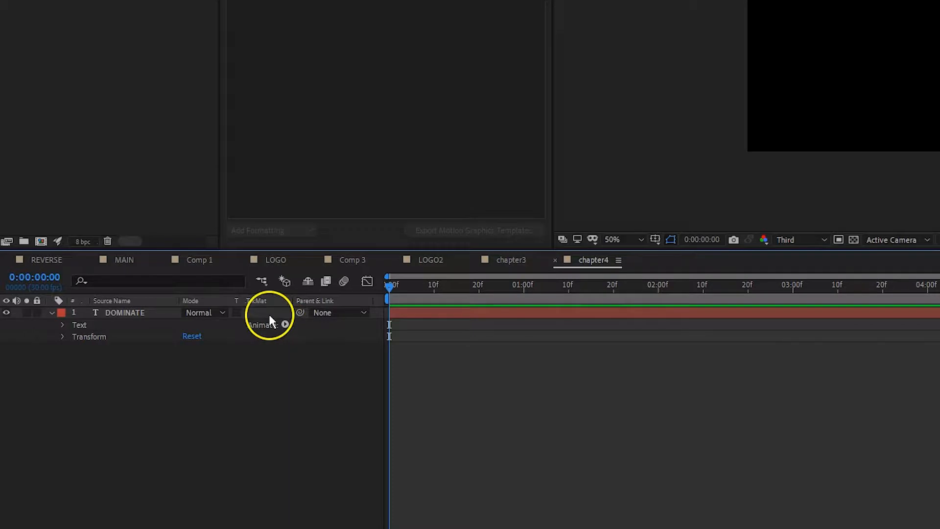
left_click(286, 325)
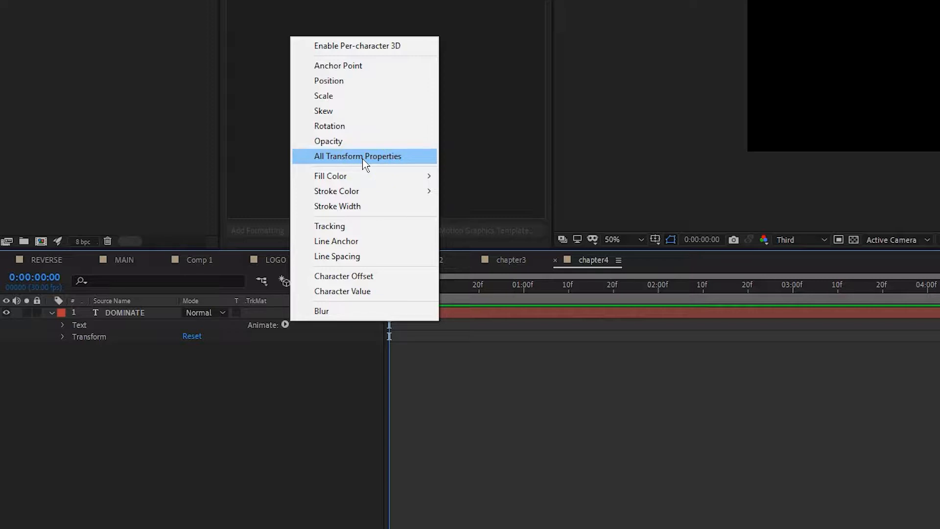
left_click(299, 316)
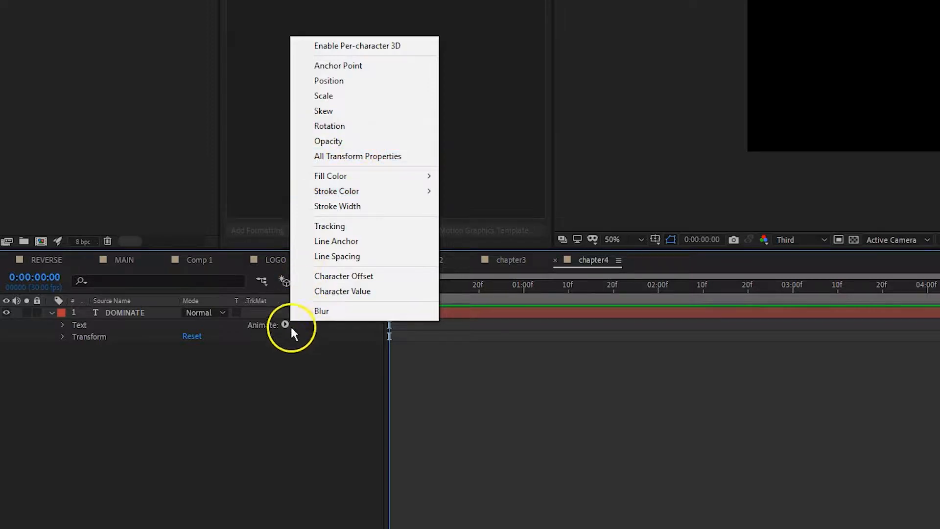
left_click(49, 312)
Show the DOMINATE layer's ordinary Position property in the timeline and hide it again.
left_click(107, 313)
left_click(121, 312)
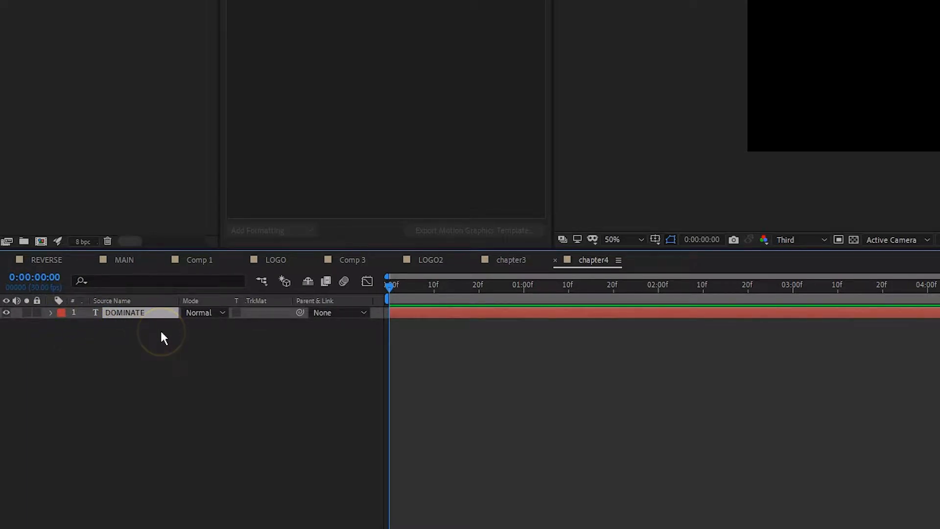
key("p")
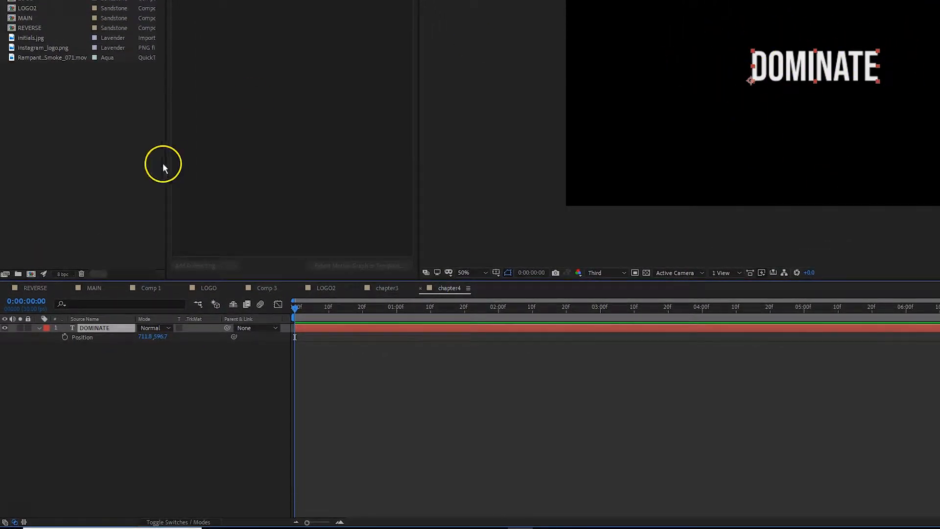
key("p")
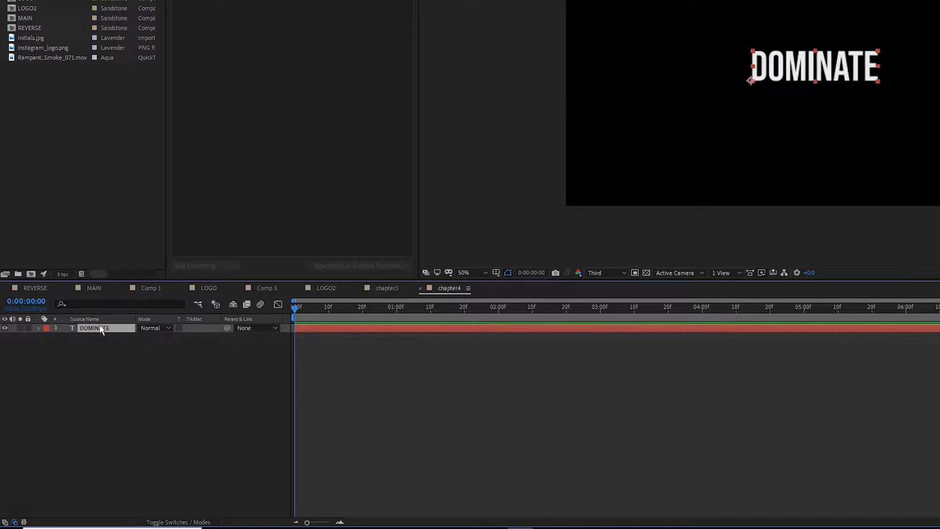
Add a Position text animator to the DOMINATE layer and set a Position keyframe of 0, 0 at 2 seconds.
left_click(39, 328)
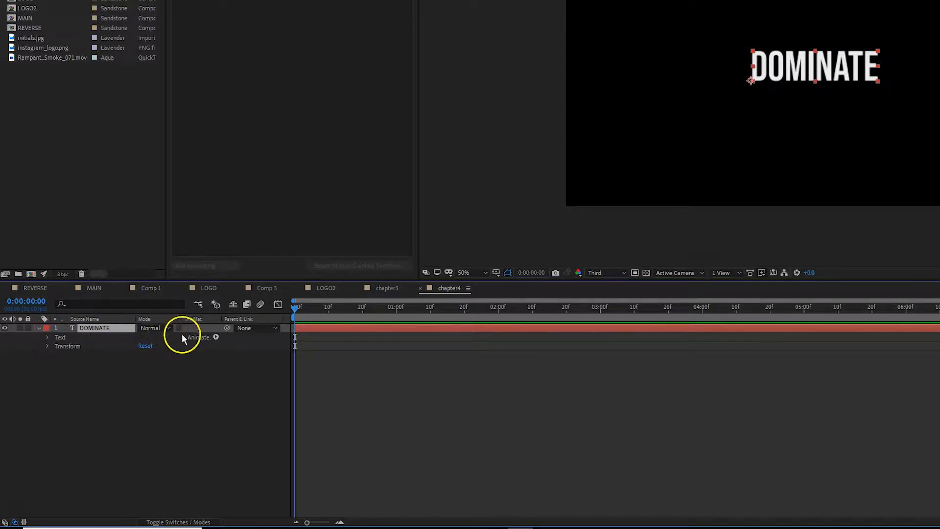
left_click(216, 338)
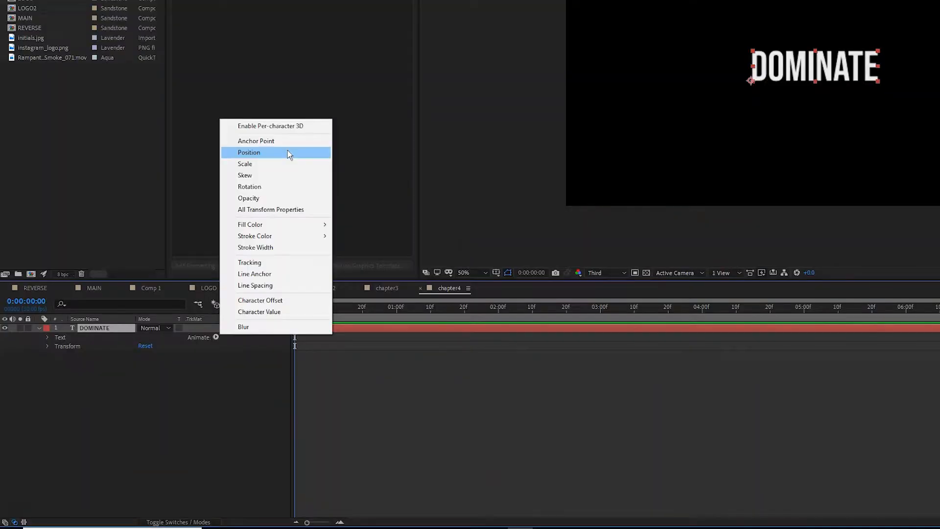
left_click(288, 153)
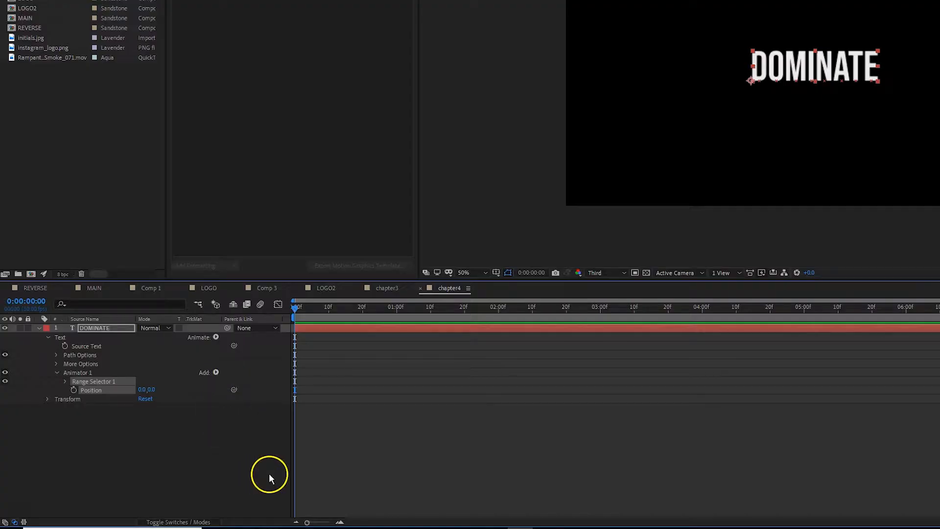
left_click_drag(294, 307, 539, 325)
left_click_drag(541, 325, 500, 320)
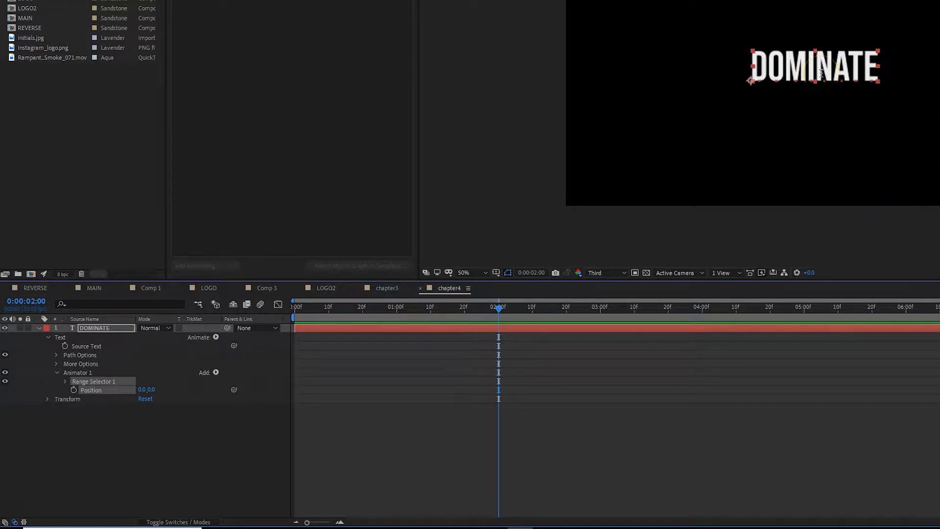
left_click(74, 390)
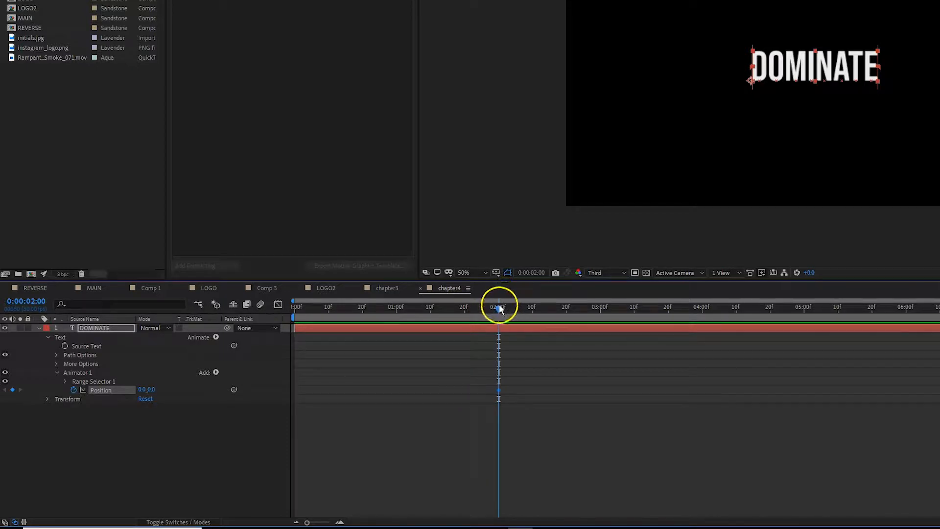
Keyframe the text animator's Position at about 0, 333 at the start of the composition and preview the upward movement.
left_click_drag(499, 308, 218, 310)
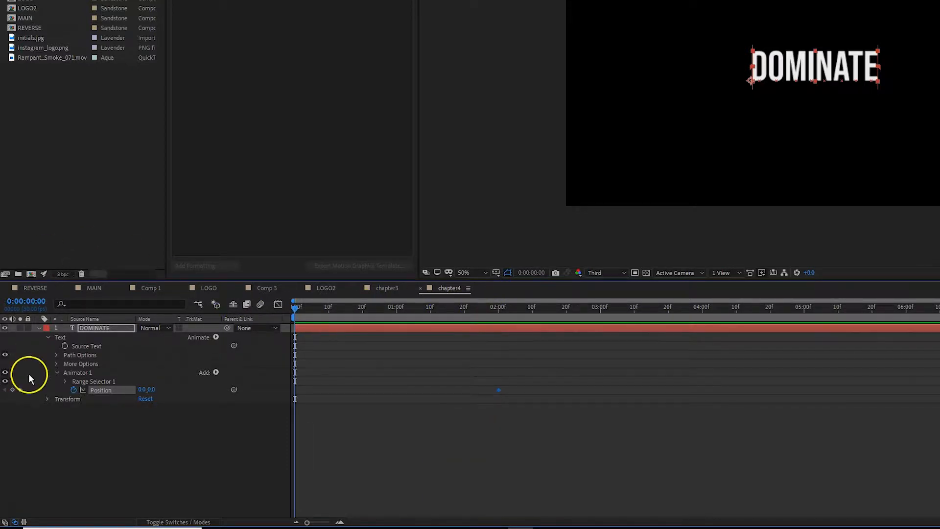
left_click_drag(142, 390, 167, 386)
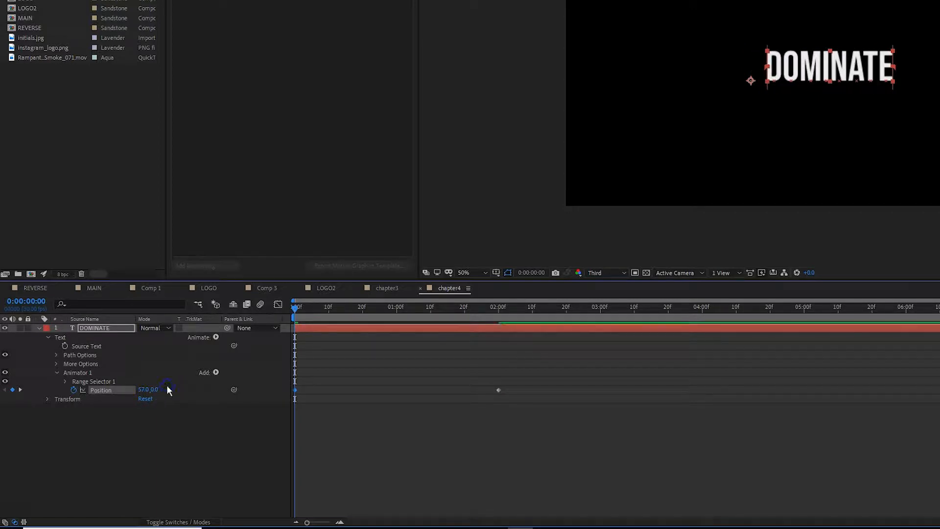
key("ctrl+z")
left_click_drag(151, 389, 333, 382)
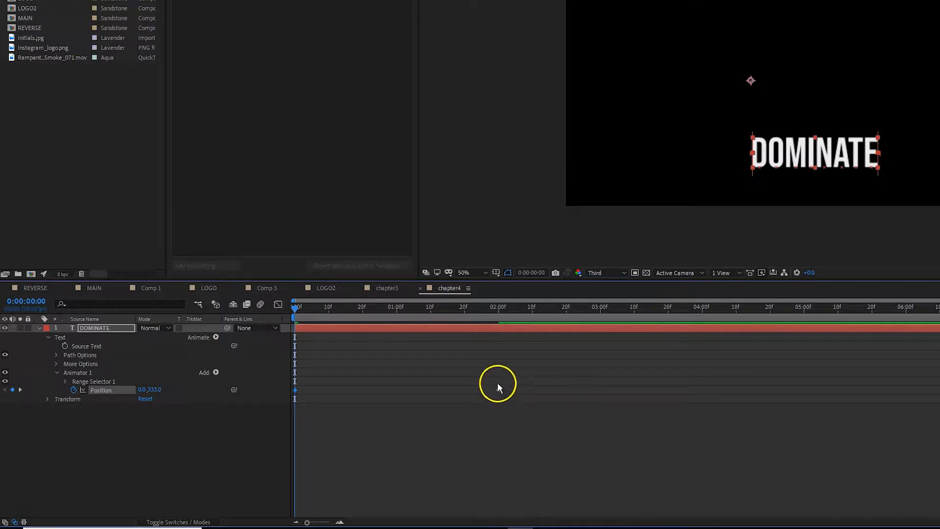
left_click(448, 449)
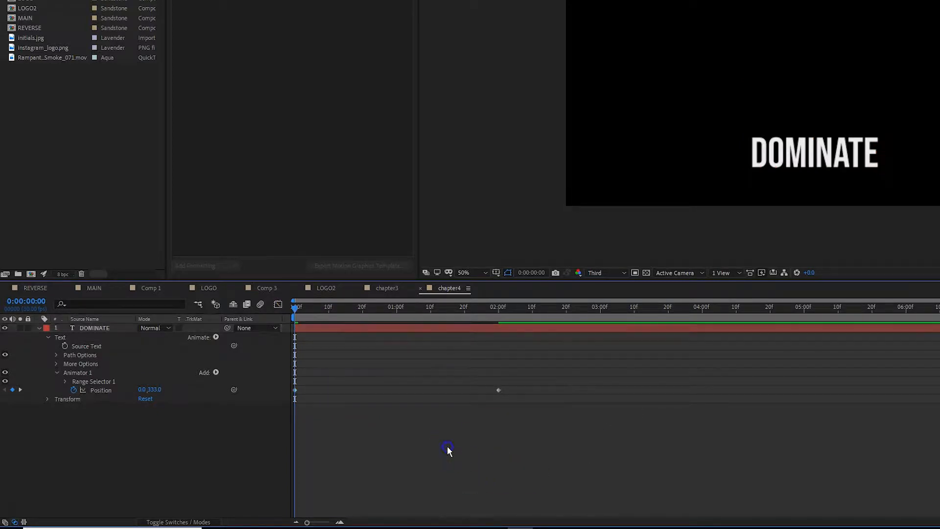
key("space")
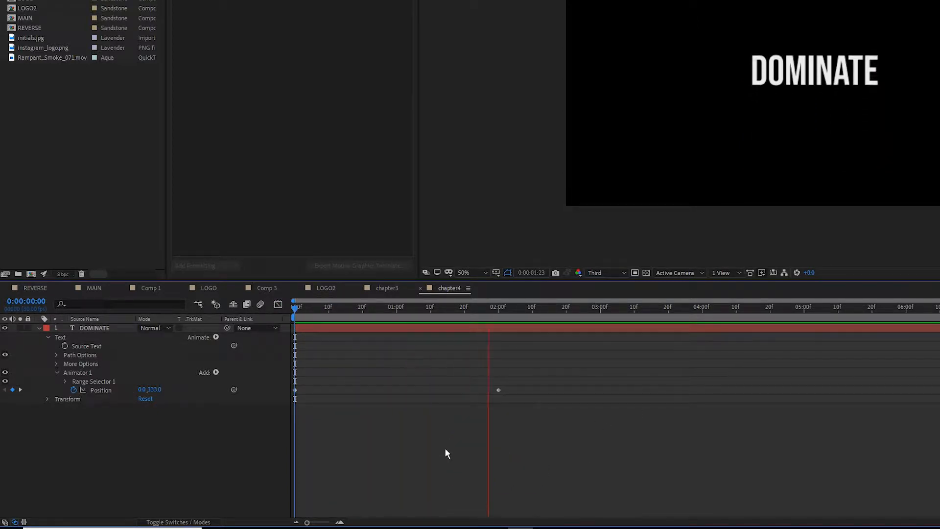
Return to the start of the composition and expand the animator's Range Selector 1 together with its Advanced settings.
key("space")
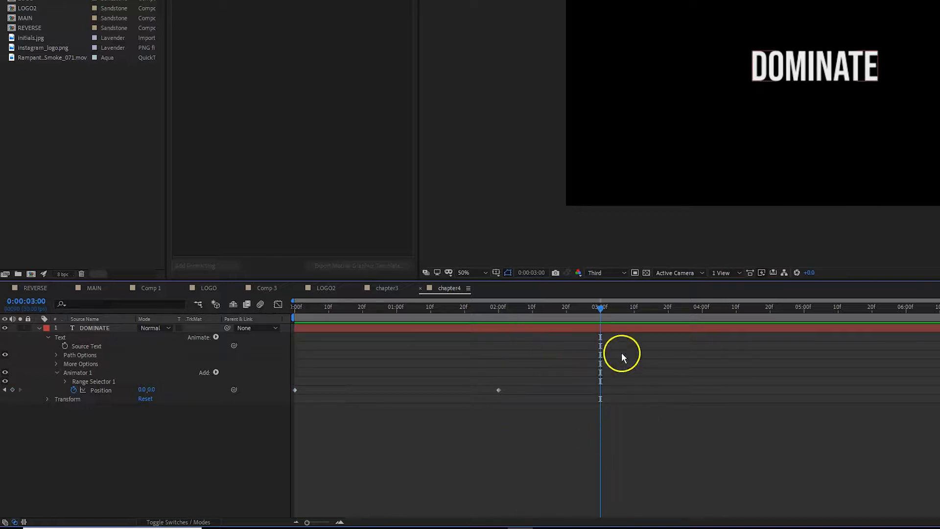
key("Home")
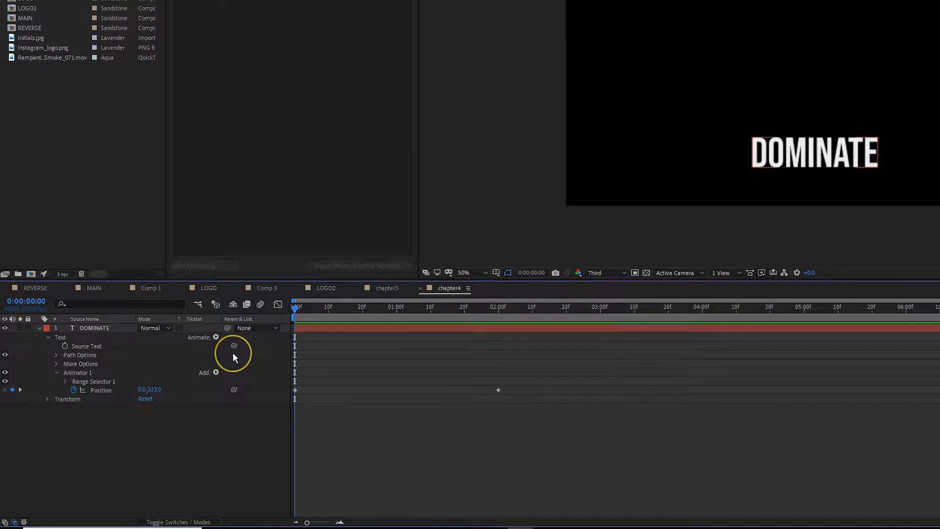
left_click_drag(296, 309, 264, 330)
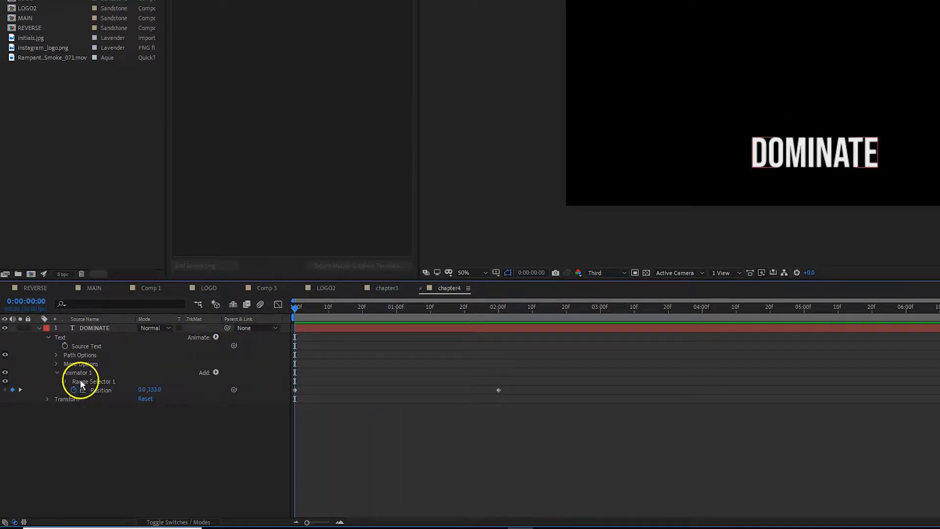
left_click(80, 372)
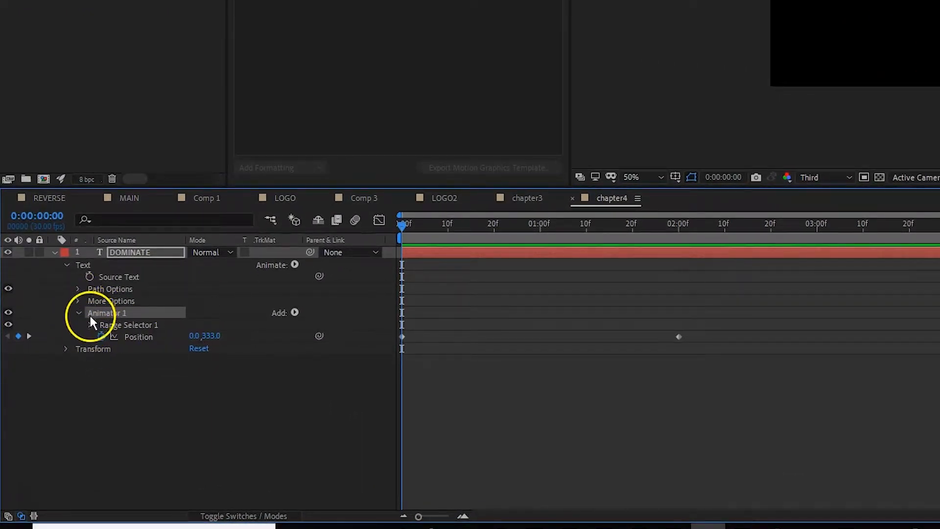
left_click(106, 326)
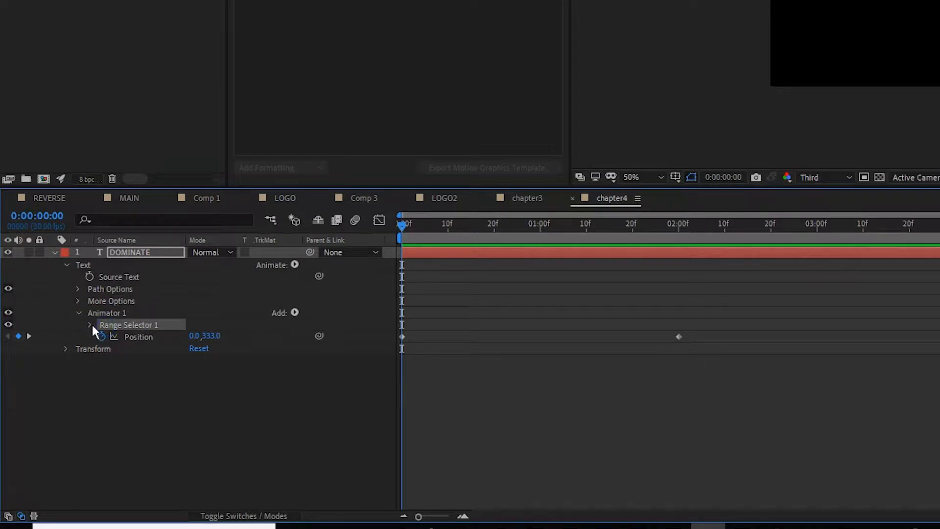
left_click(91, 325)
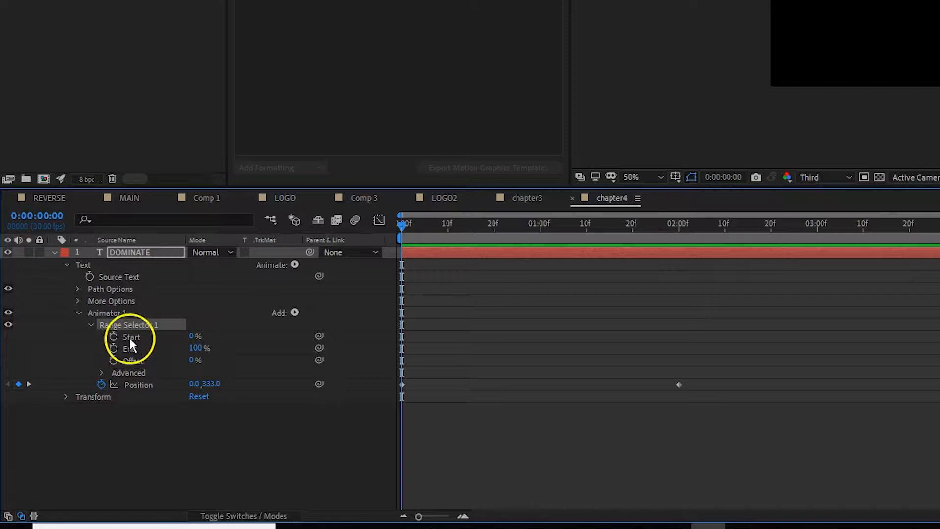
left_click(102, 373)
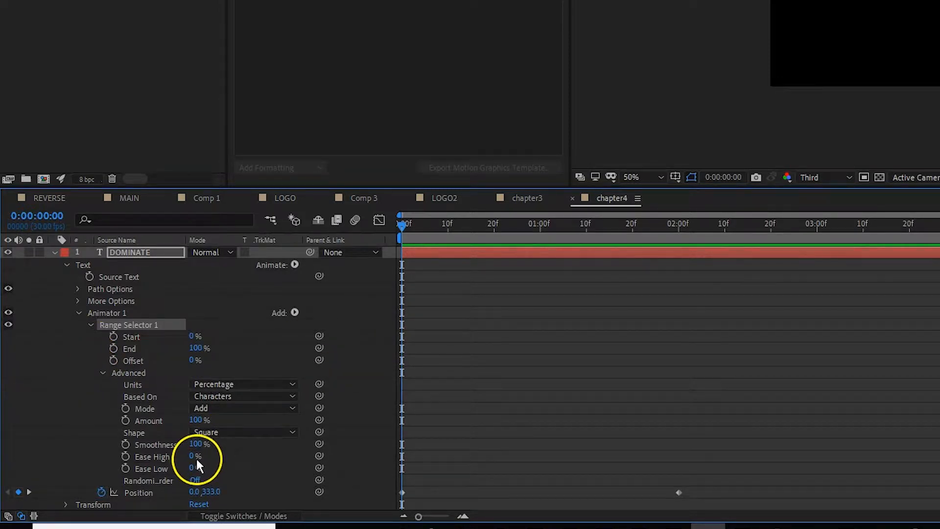
Set the range selector's Shape to Ramp Up after comparing it with Square, and scrub the text animation between 0 and 2 seconds.
left_click(144, 434)
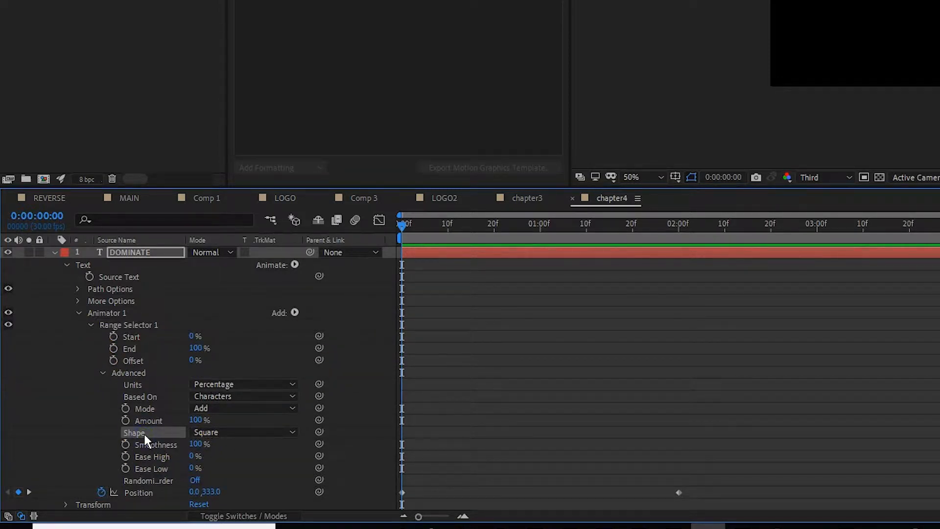
left_click(259, 432)
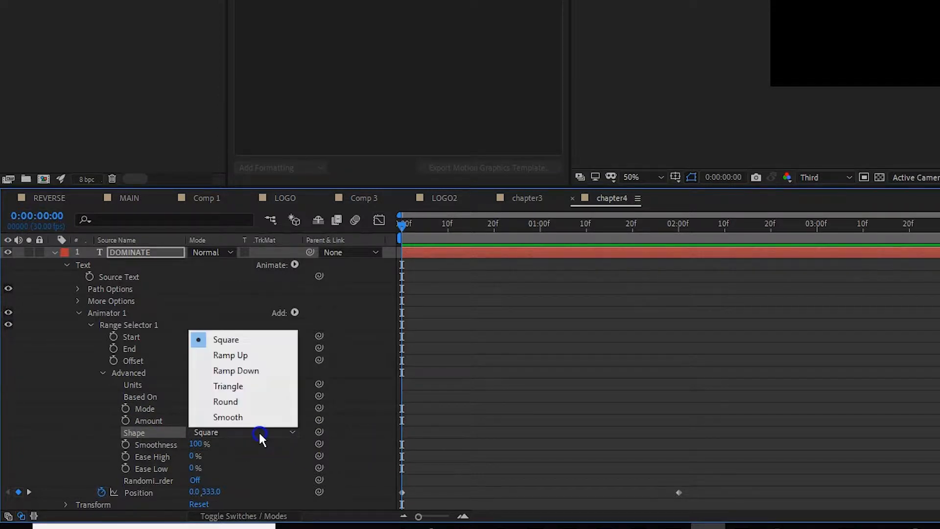
left_click(258, 355)
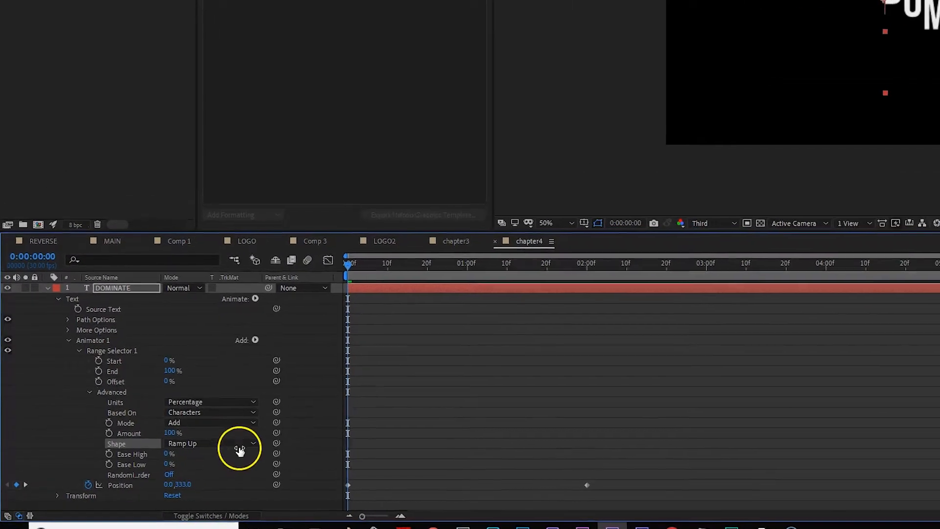
left_click(240, 450)
left_click(213, 361)
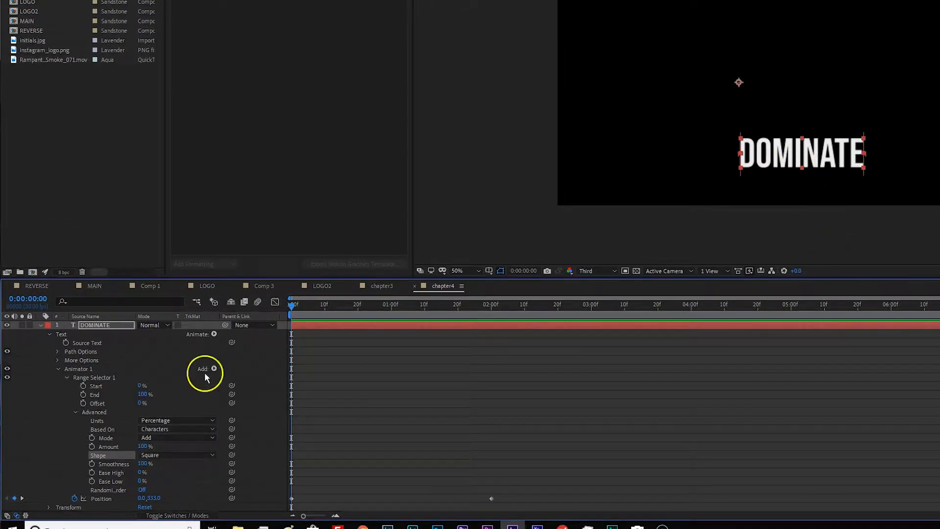
left_click(202, 456)
left_click(192, 400)
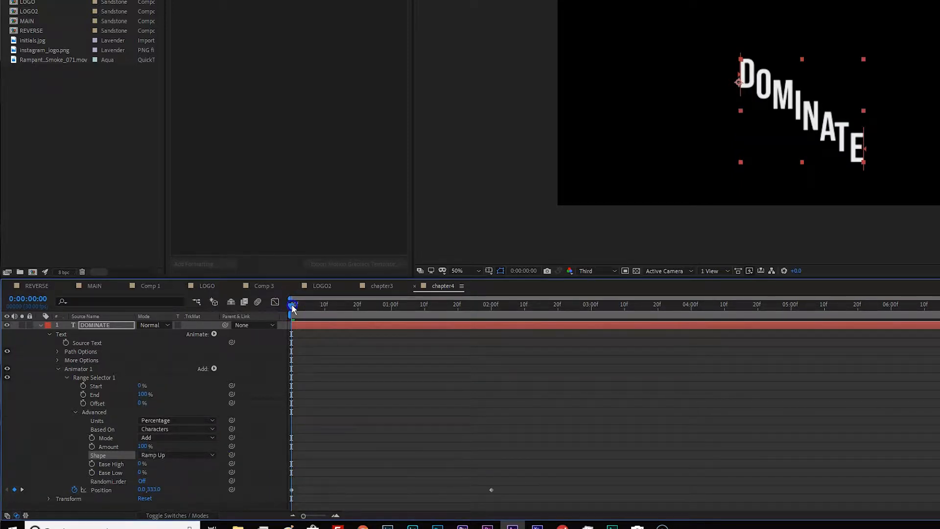
left_click_drag(293, 307, 492, 377)
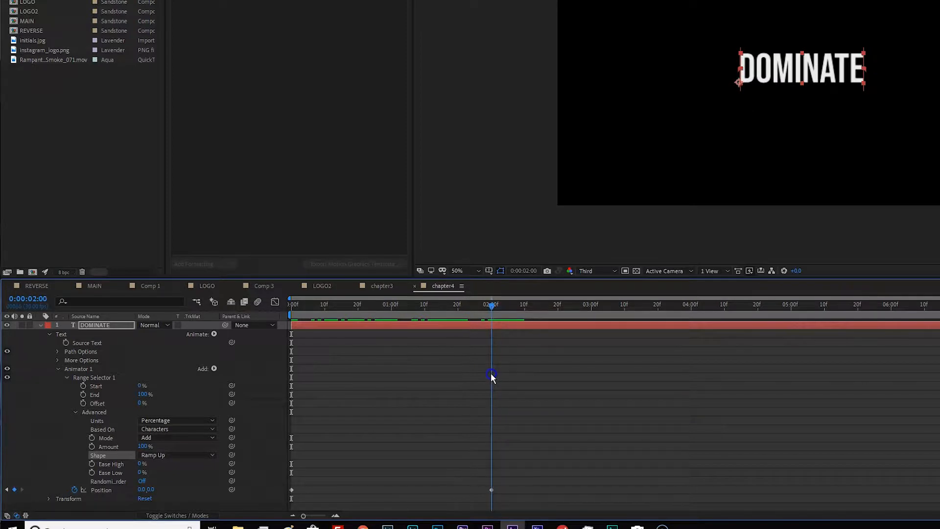
left_click_drag(492, 377, 184, 377)
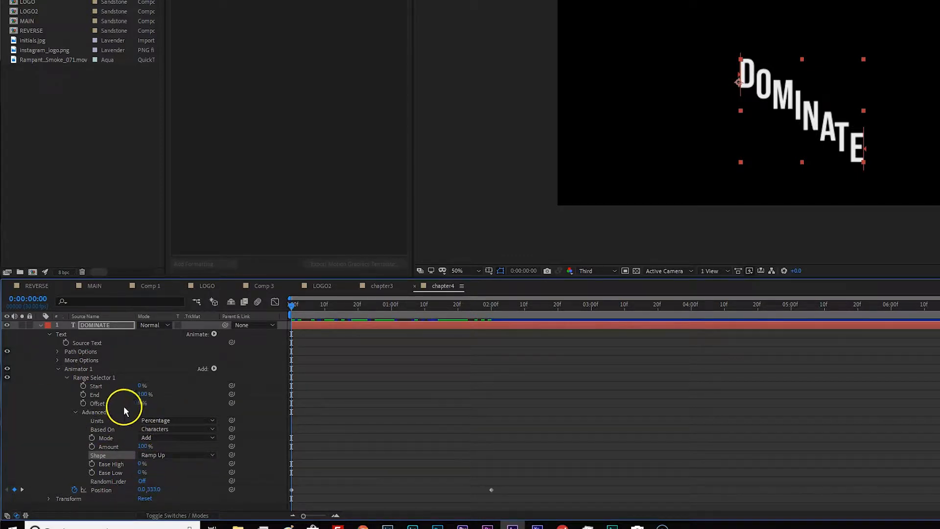
Keyframe the range selector's Offset at -100% at the start of the composition.
left_click(107, 404)
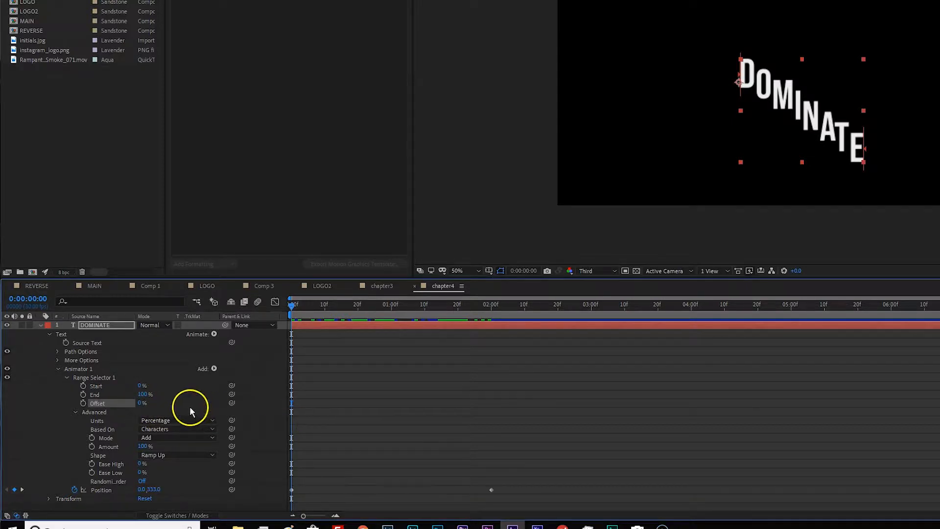
left_click(83, 403)
left_click_drag(141, 403, 86, 405)
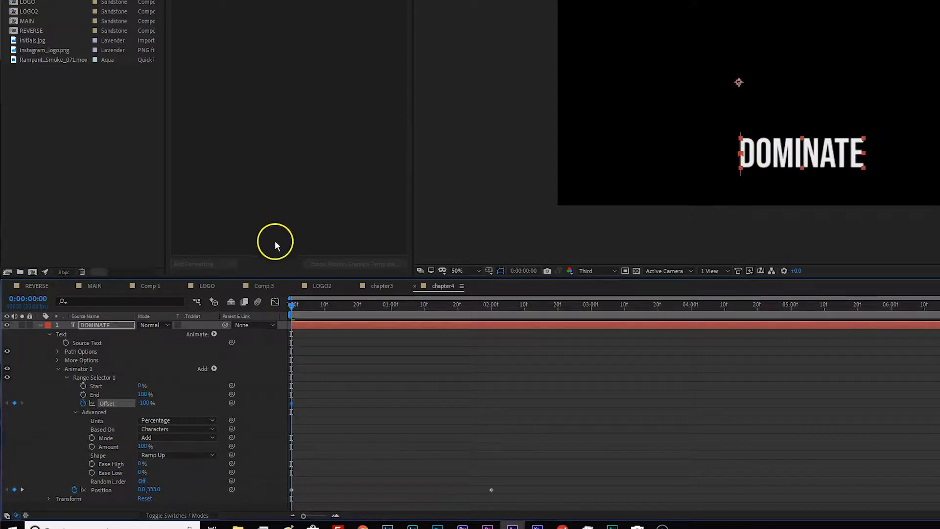
Go to the Position keyframe at 2 seconds and reset the range selector's Offset to 0% there to add a second keyframe.
left_click(291, 305)
left_click(22, 490)
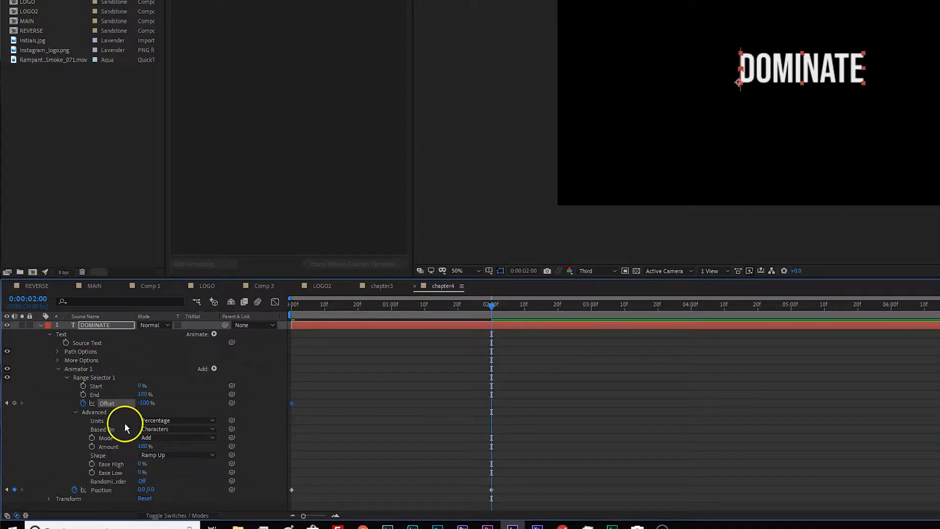
right_click(126, 407)
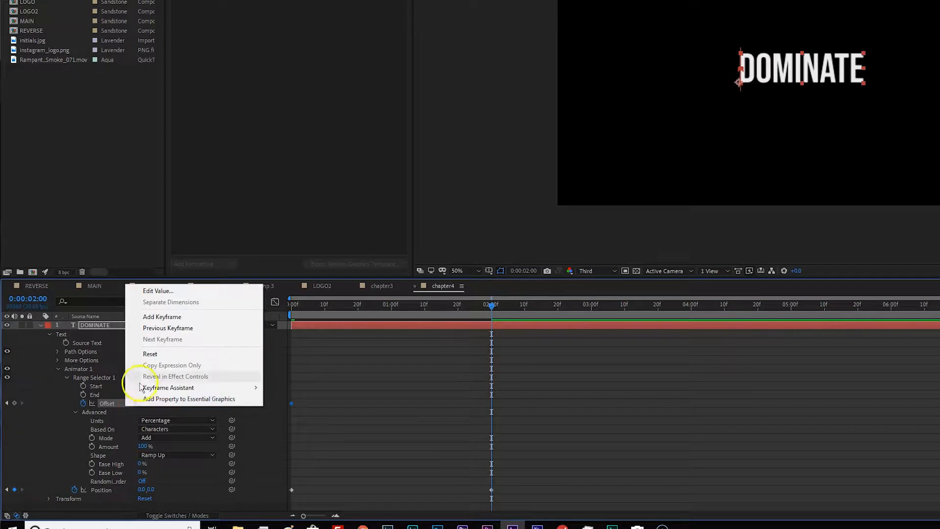
left_click(150, 355)
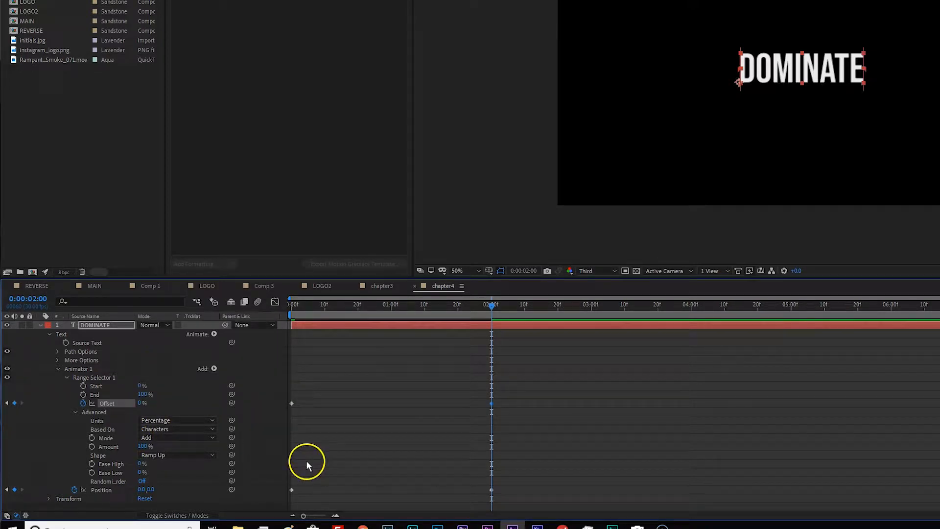
Preview the DOMINATE text's letter-by-letter movement several times from the start of the composition.
left_click_drag(492, 301, 94, 318)
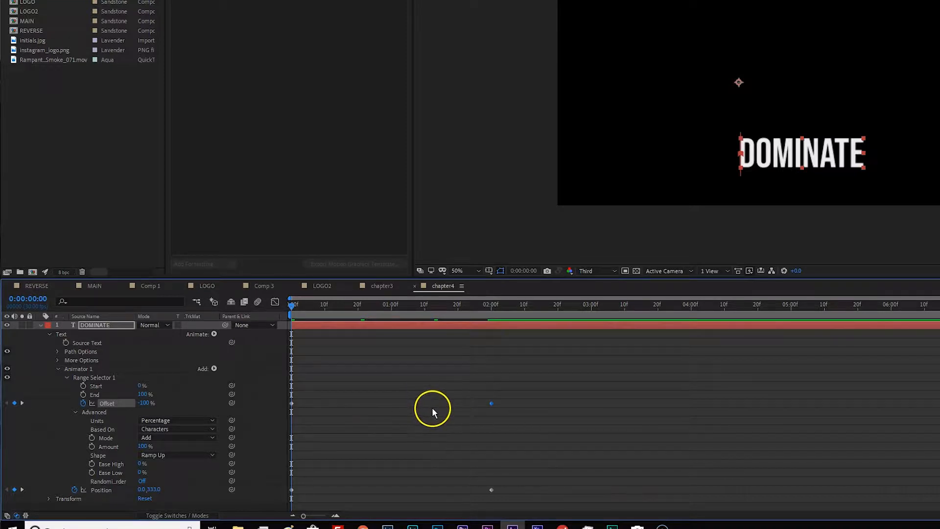
key("space")
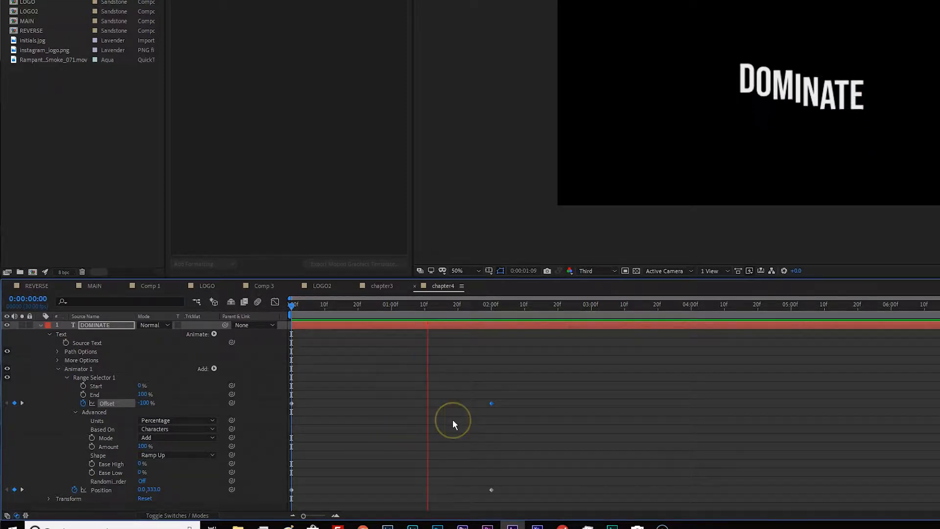
key("space")
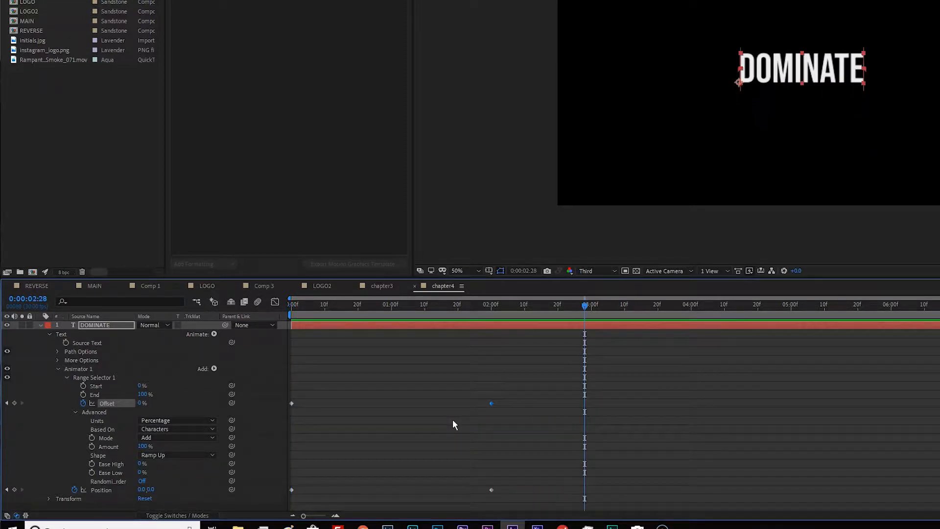
key("Home")
key("space")
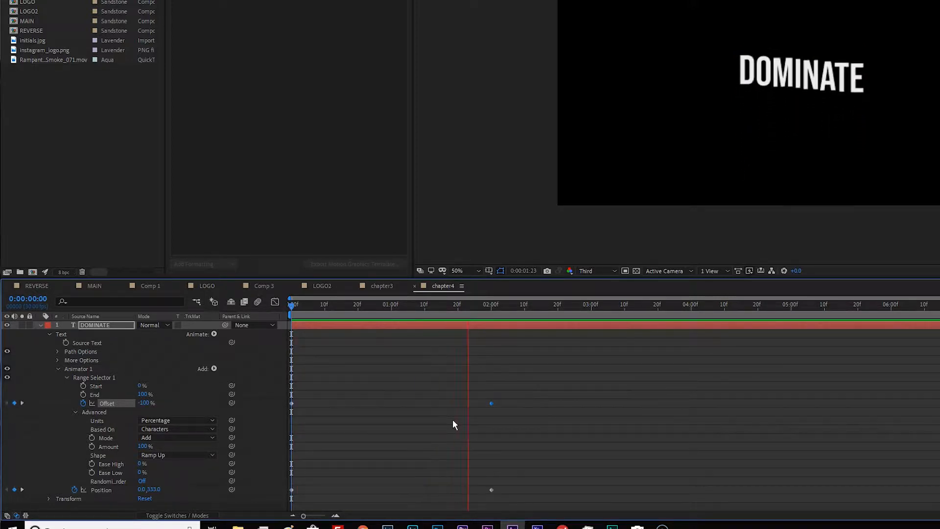
left_click(478, 412)
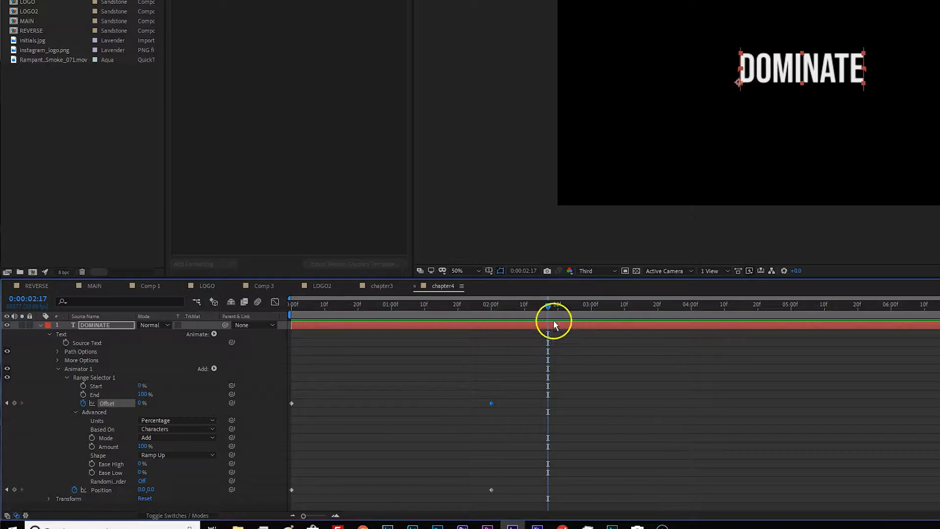
left_click_drag(550, 311, 291, 307)
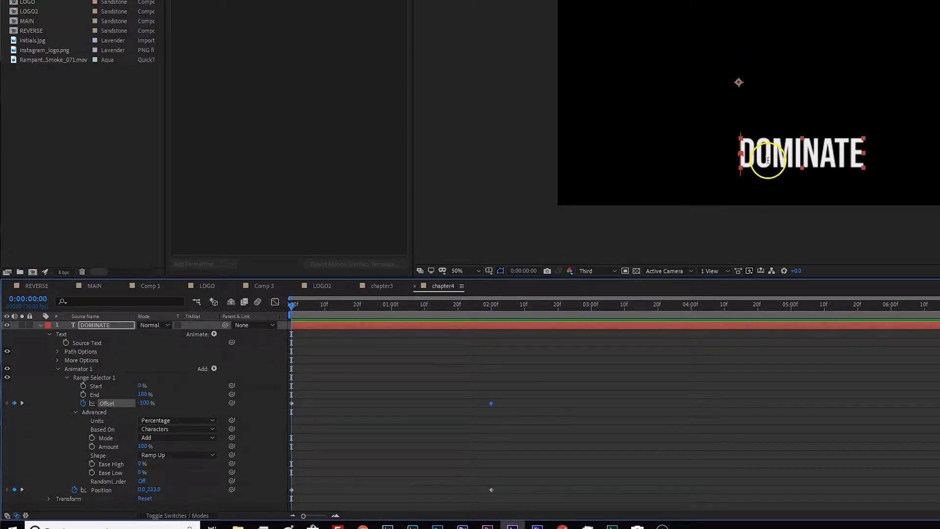
key("space")
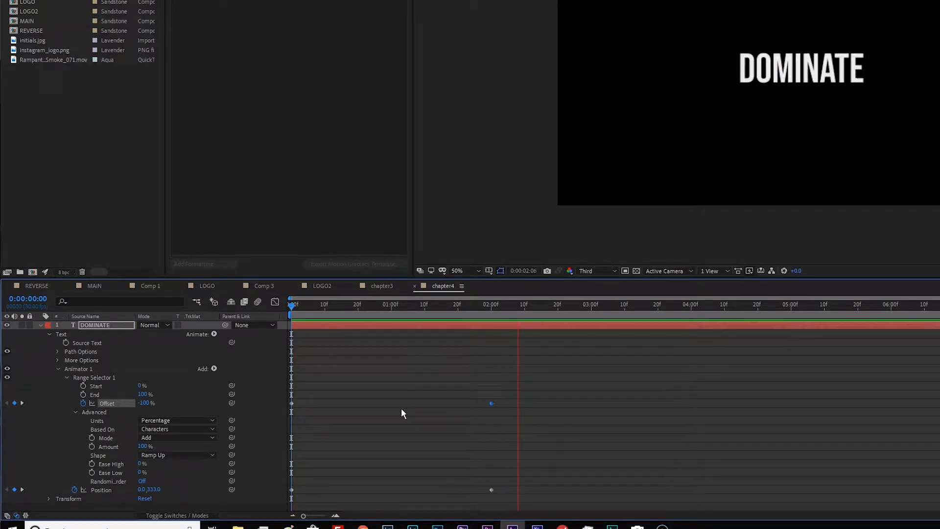
left_click(463, 372)
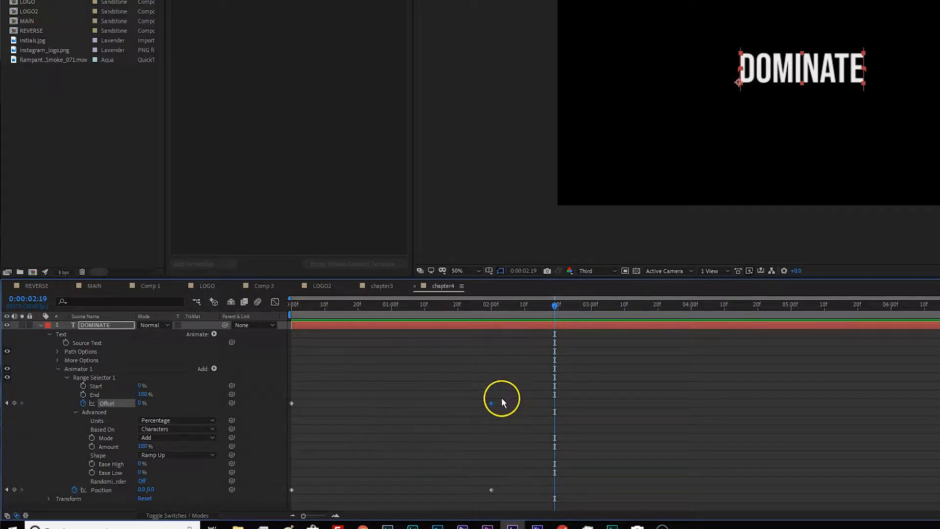
Apply Easy Ease to the Offset and Position keyframes at 2 seconds and preview the animation from the start.
left_click(488, 441)
left_click_drag(497, 390, 474, 506)
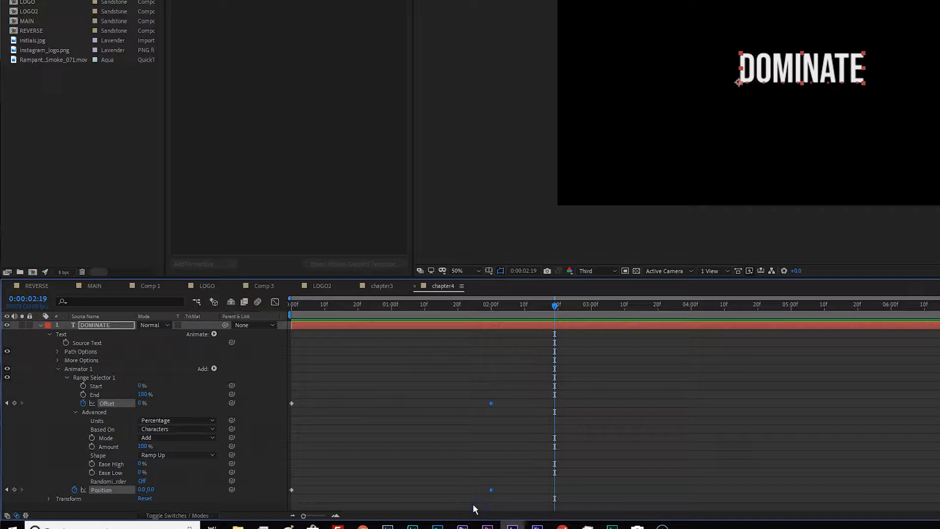
key("F9")
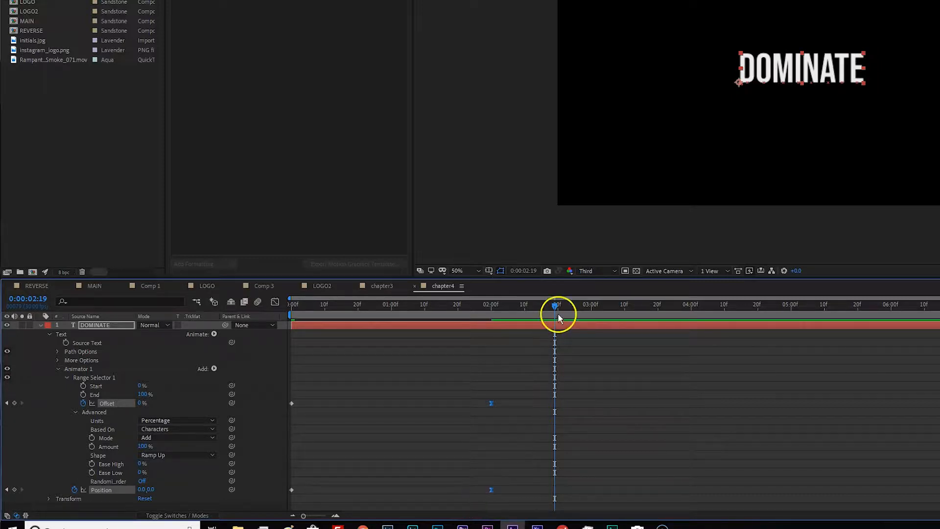
key("Home")
key("space")
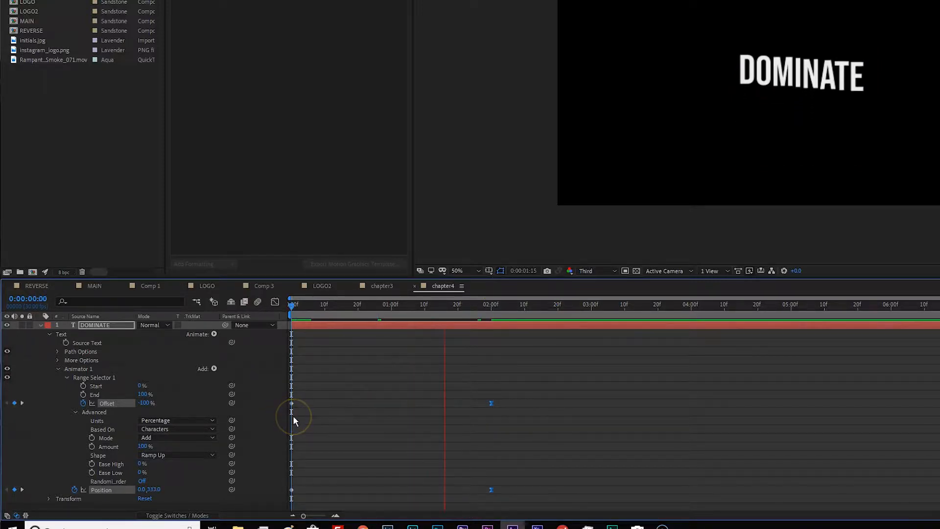
key("space")
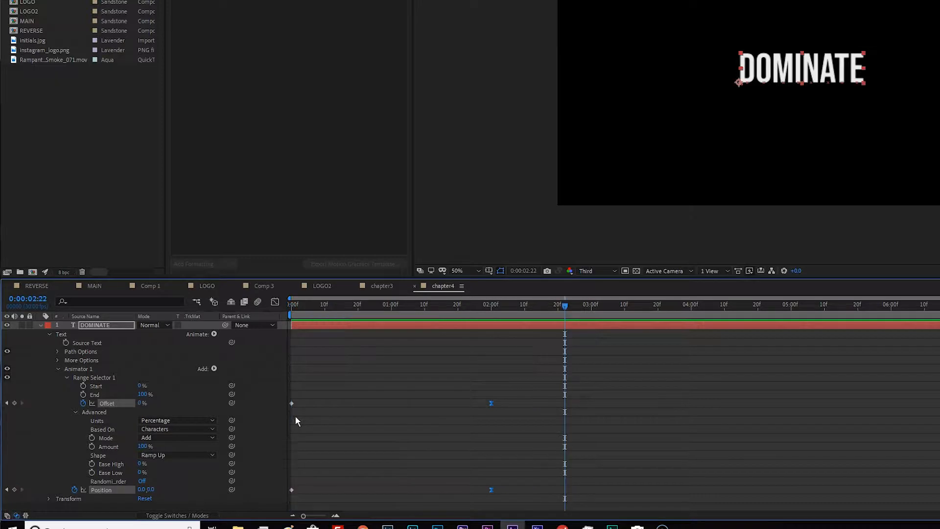
Review the eased Offset and Position animation in the Graph Editor and in playback, and collapse the DOMINATE layer.
left_click(275, 303)
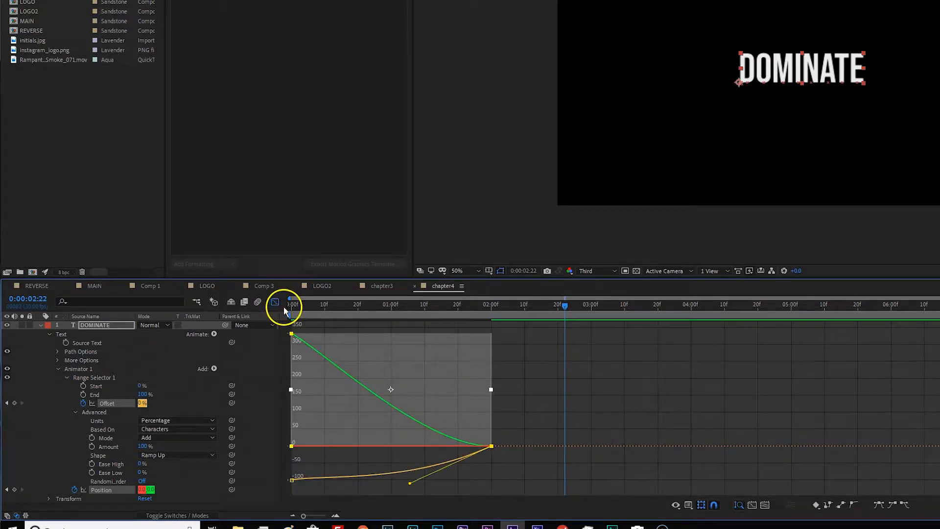
left_click(275, 301)
key("space")
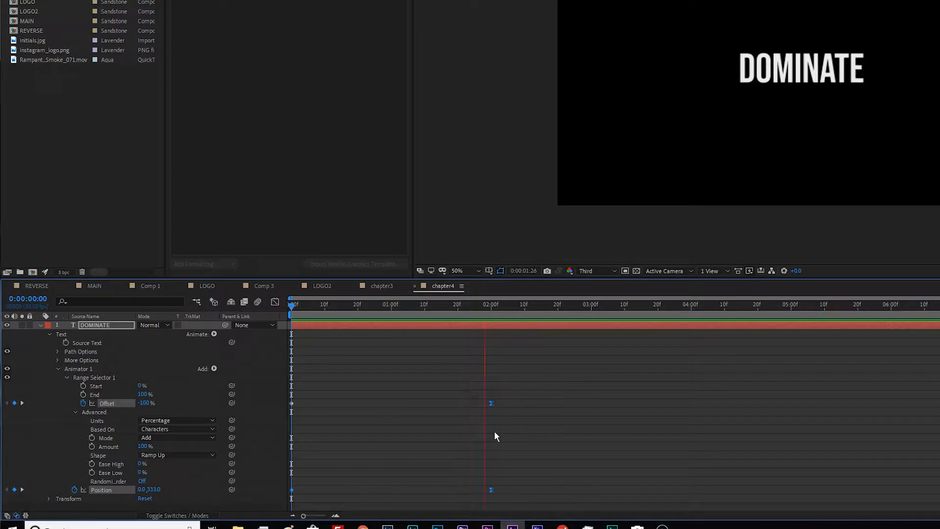
key("space")
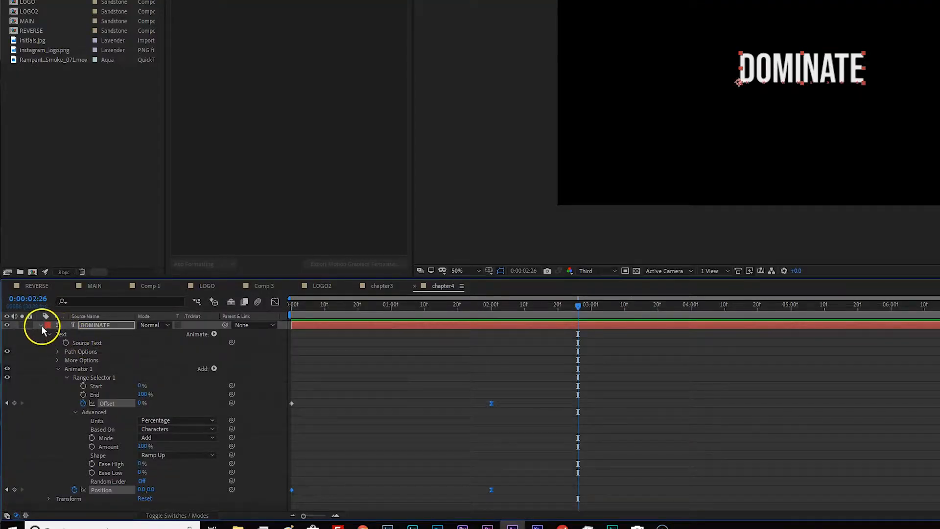
left_click(41, 326)
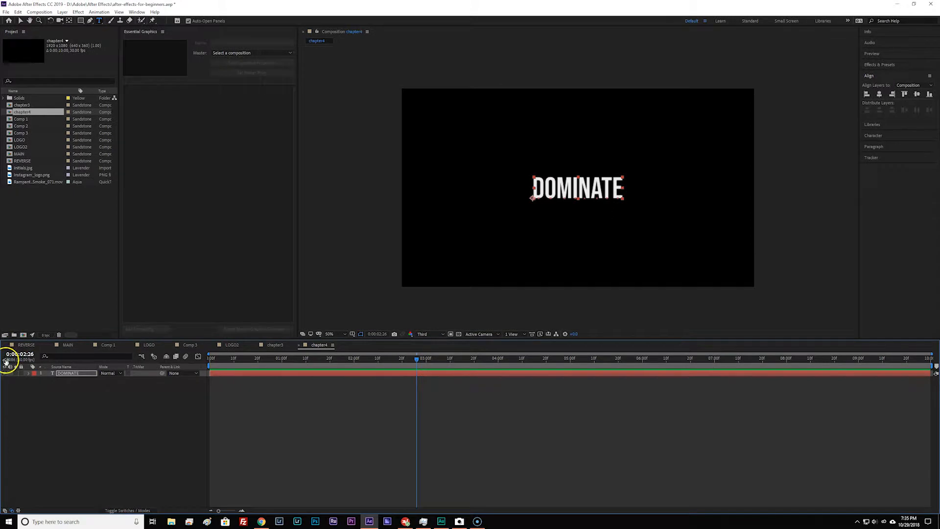
Hide the DOMINATE layer and add a new text layer reading "do the dadgum work!" in the composition.
left_click(5, 374)
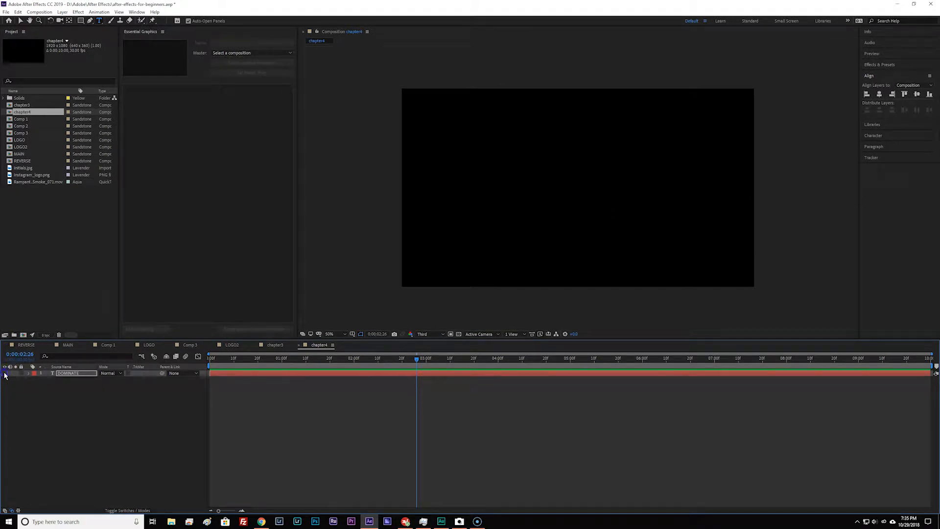
left_click(75, 421)
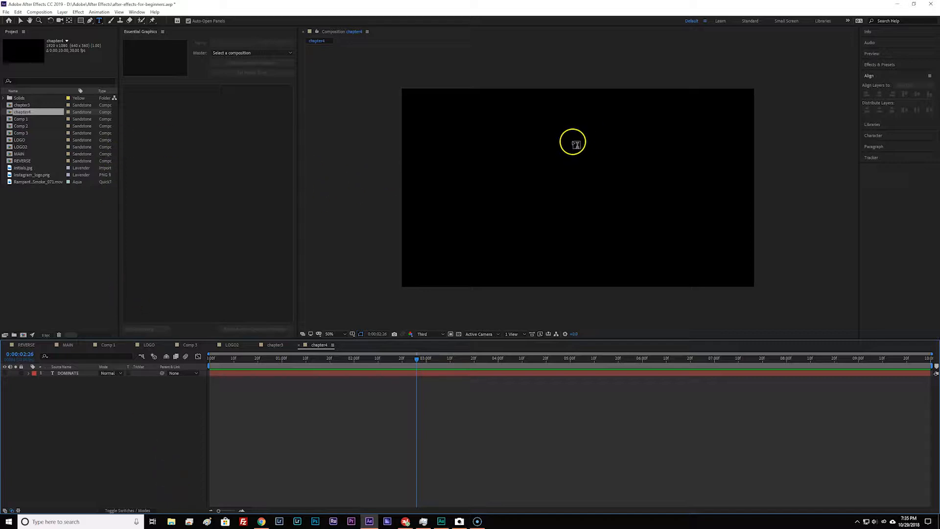
left_click(515, 174)
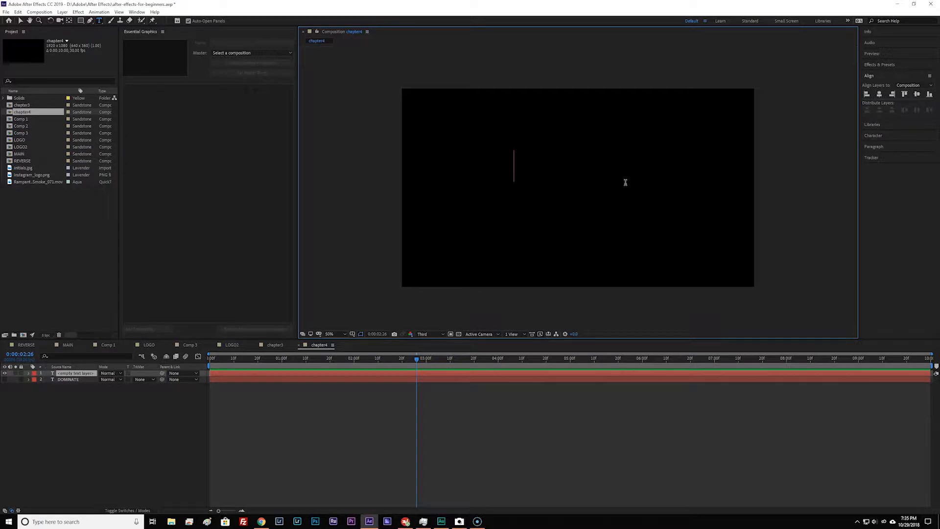
type("do the dadgum wor")
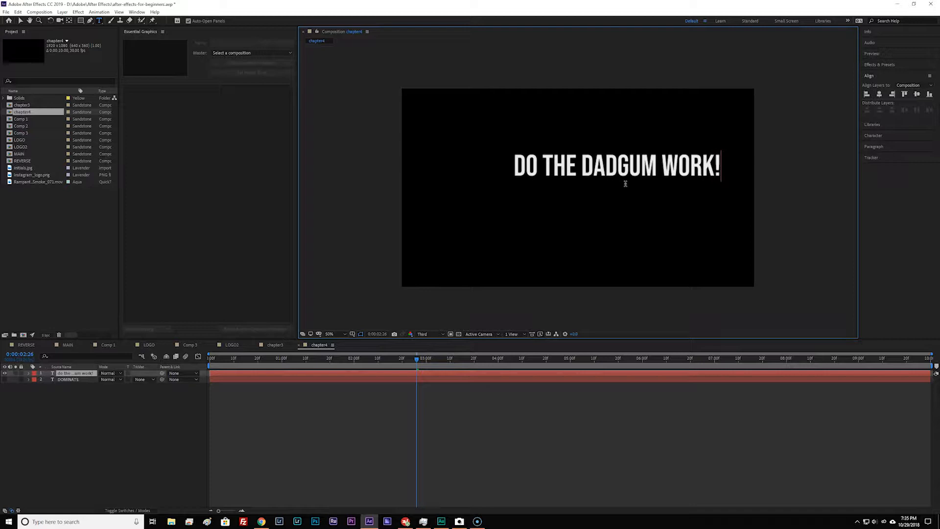
Change the font of the whole "do the dadgum work!" text to Lato Medium.
triple_click(625, 184)
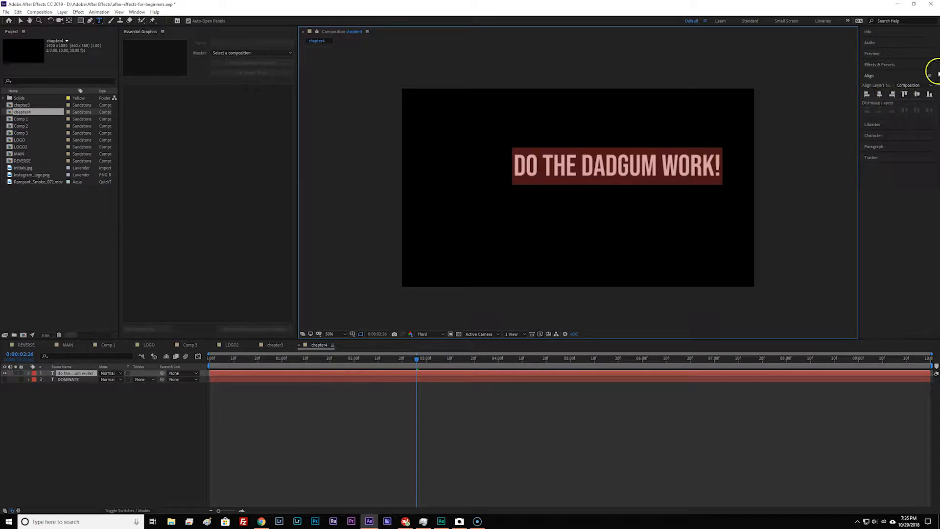
left_click(876, 137)
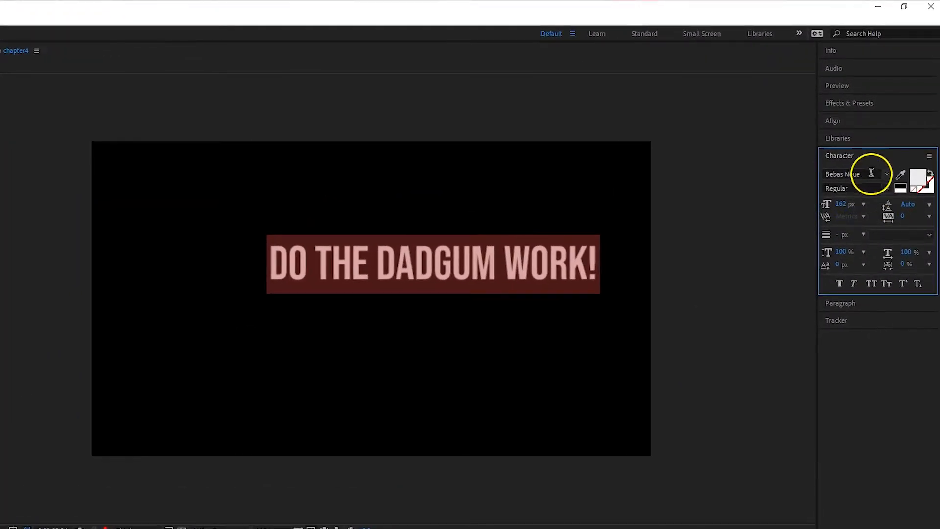
left_click(883, 140)
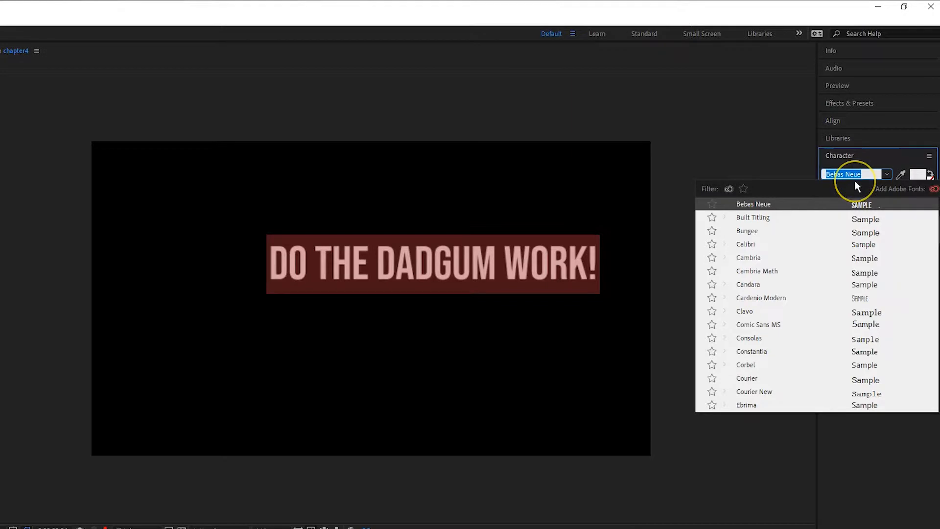
type("lato")
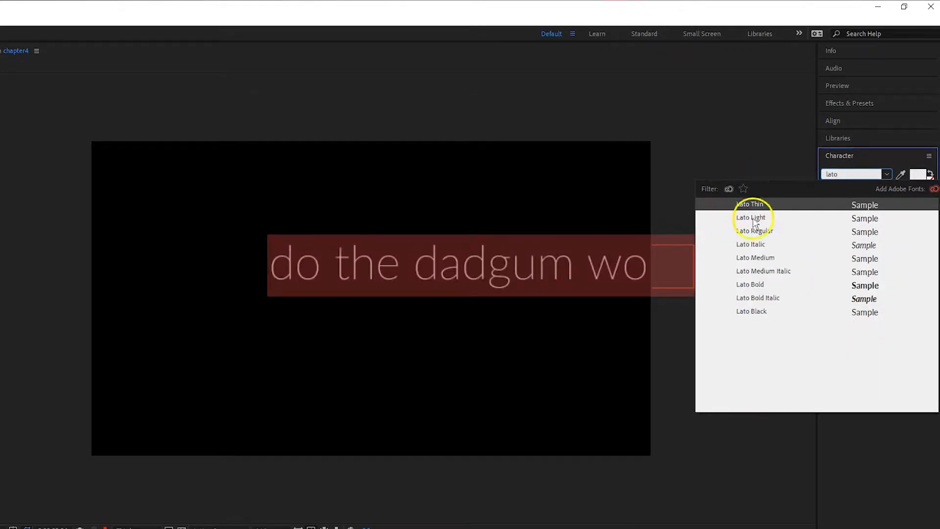
left_click(762, 258)
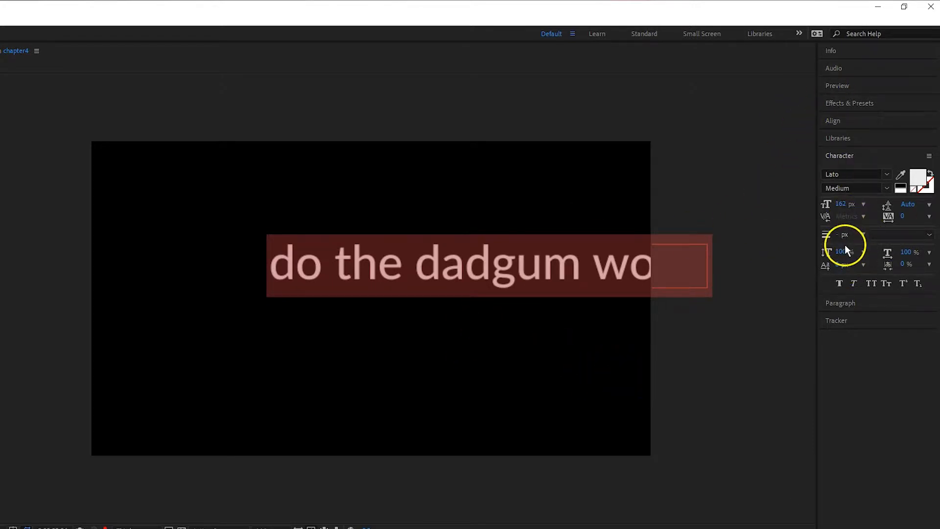
Reduce the font size of "do the dadgum work!" so the whole phrase fits inside the frame.
left_click_drag(846, 247, 835, 256)
key("ctrl+z")
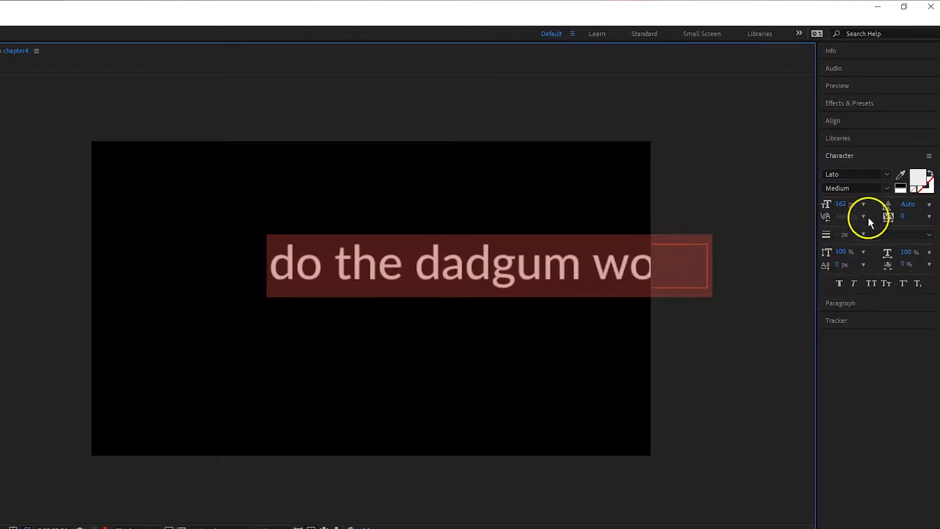
left_click_drag(844, 208, 826, 209)
Move the "do the dadgum work!" text with the Selection tool to the upper-left area of the frame.
left_click(834, 121)
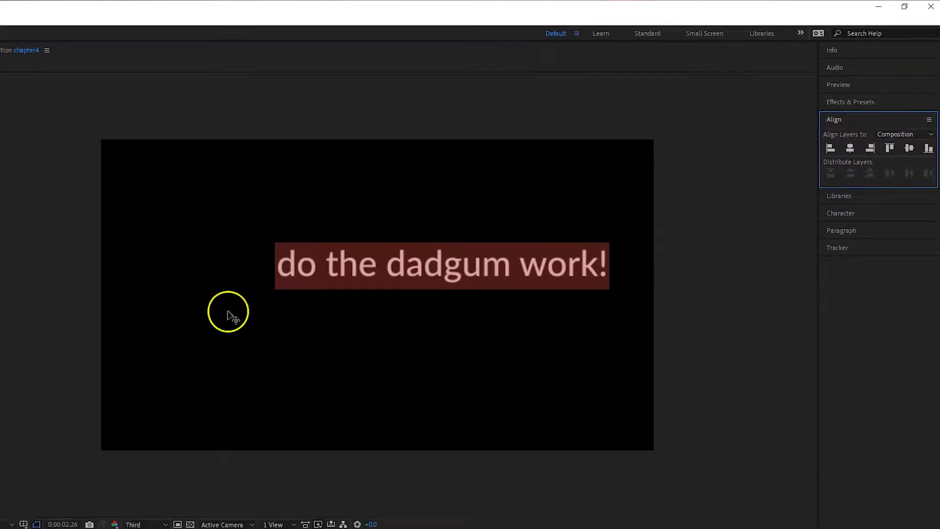
type("v")
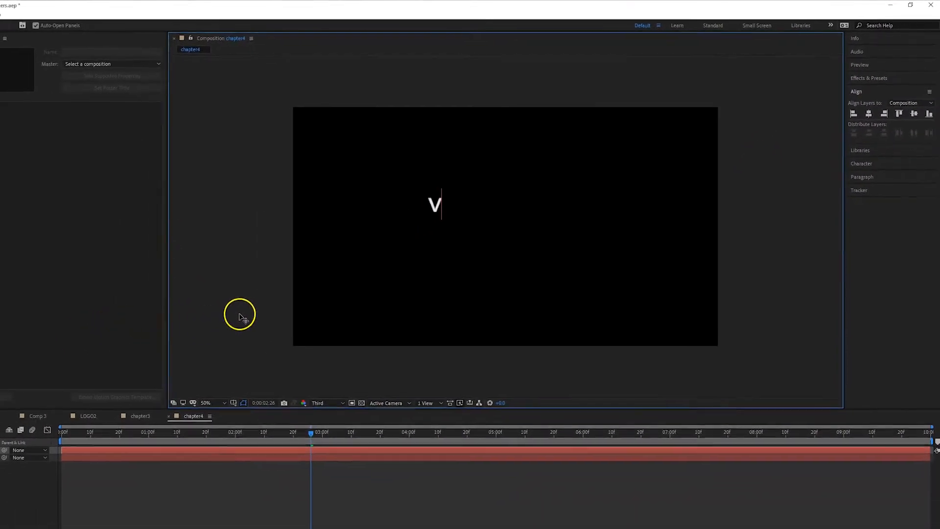
key("ctrl+z")
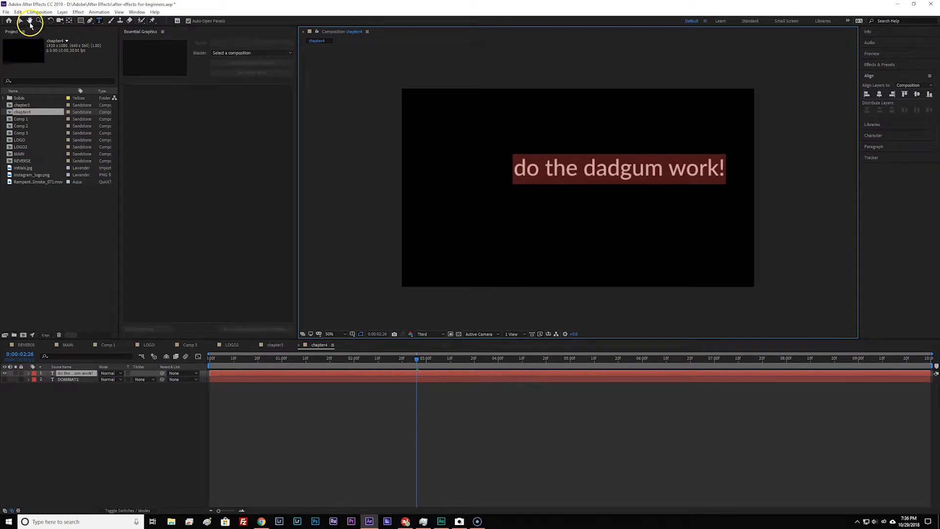
left_click(20, 21)
left_click_drag(596, 168, 505, 124)
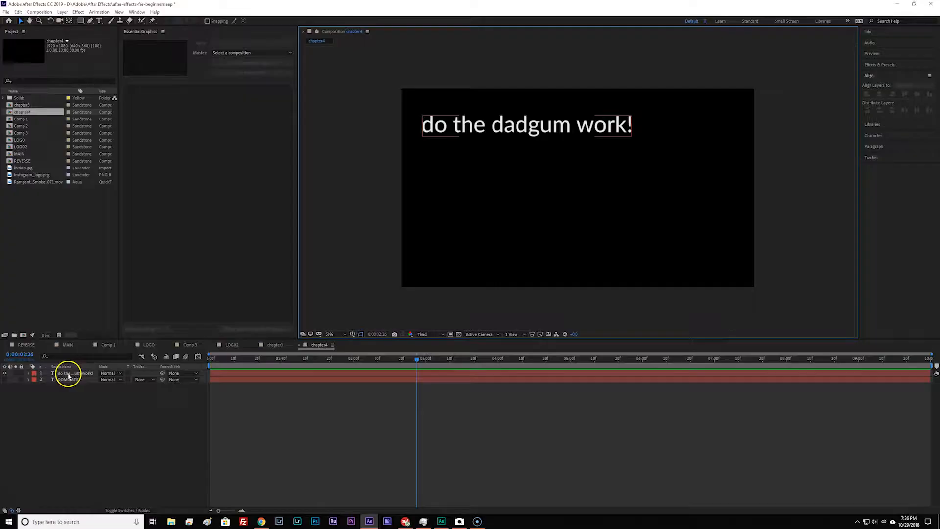
Add an Opacity text animator to the "do the dadgum work!" layer.
left_click(71, 373)
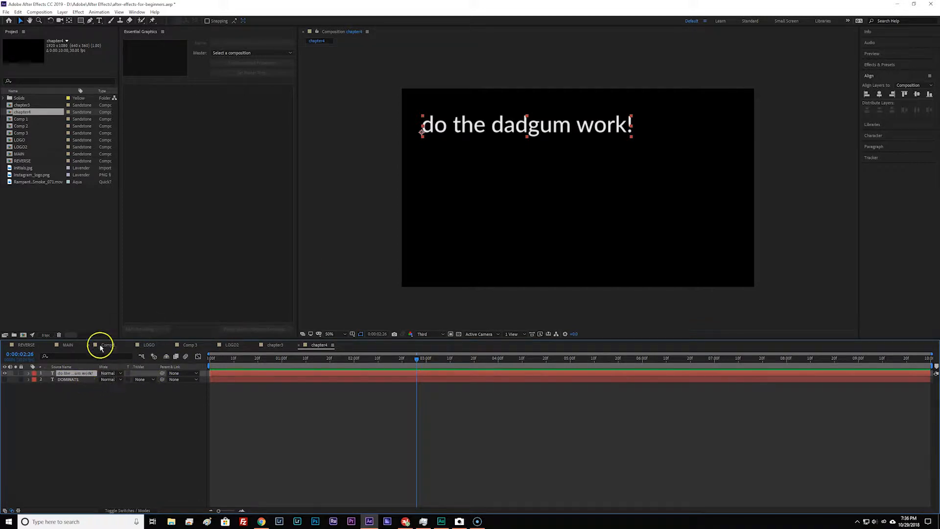
left_click(28, 374)
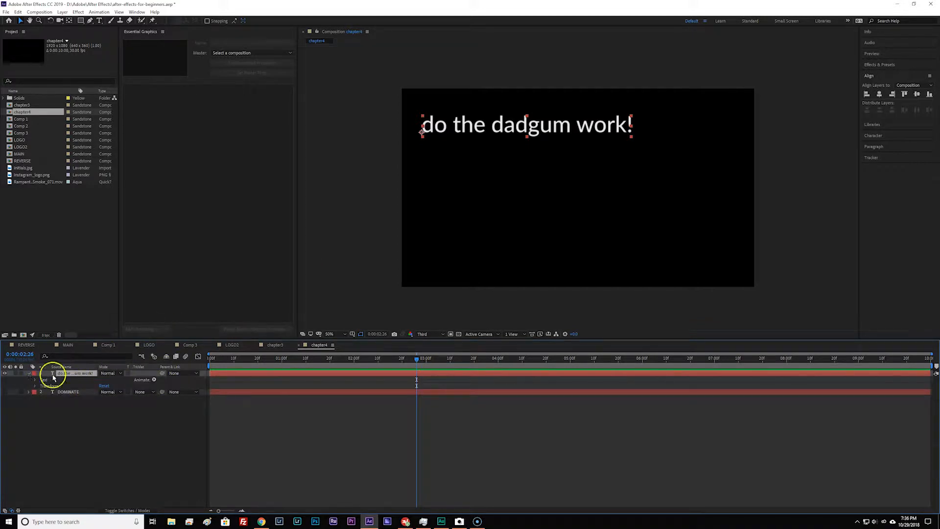
left_click(154, 381)
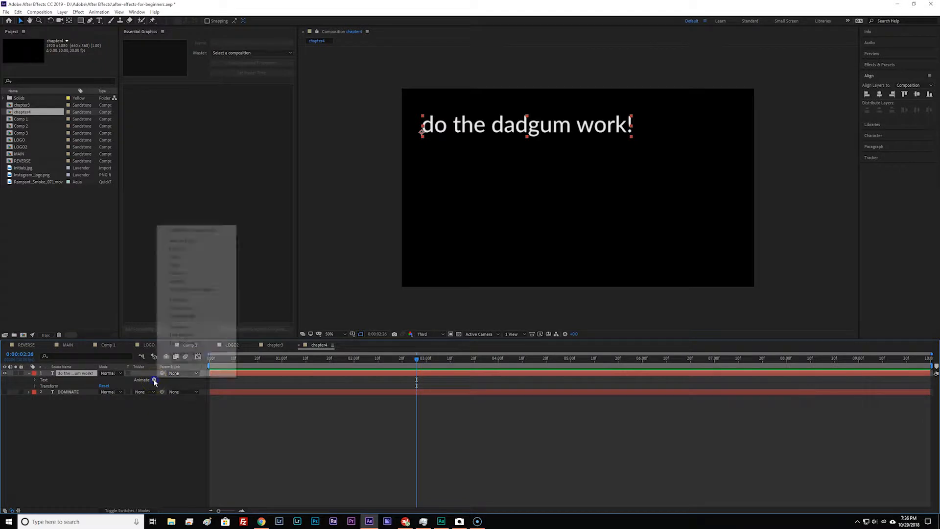
left_click(207, 283)
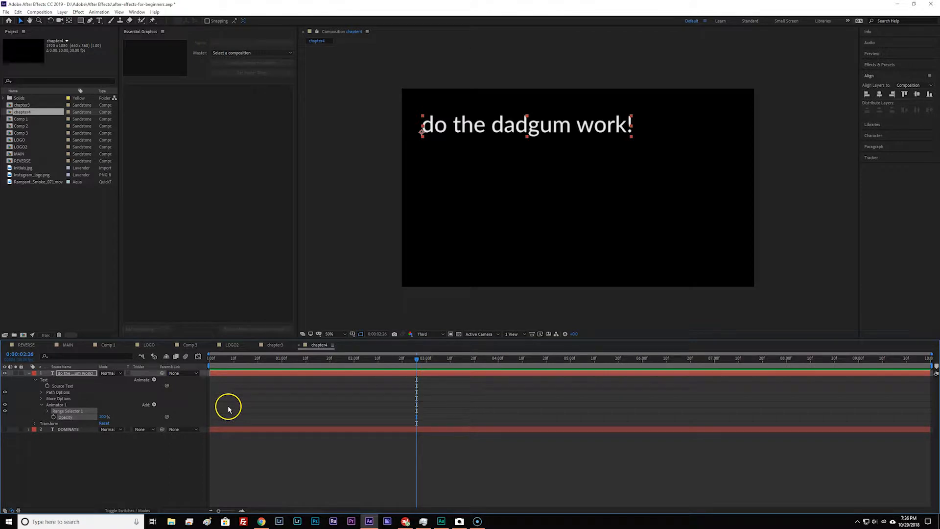
Keyframe the animator's Opacity at 100% at 0:00:02:10 and at 0% at the composition's start, and preview the fade-in.
left_click_drag(417, 359, 379, 397)
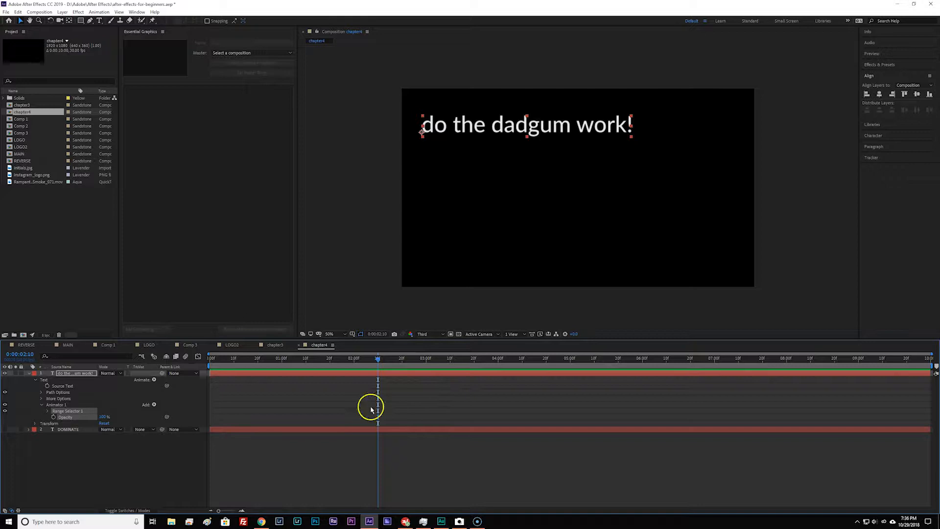
left_click(54, 418)
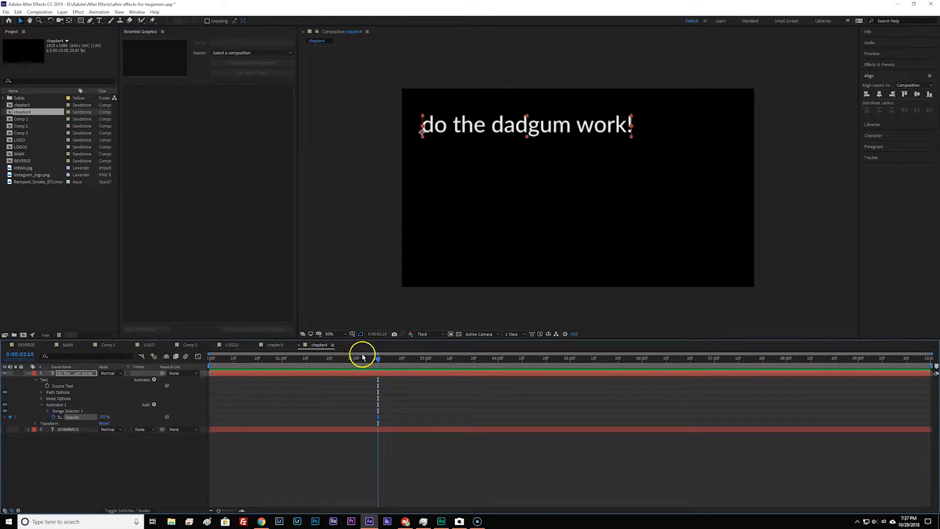
left_click_drag(378, 362, 93, 394)
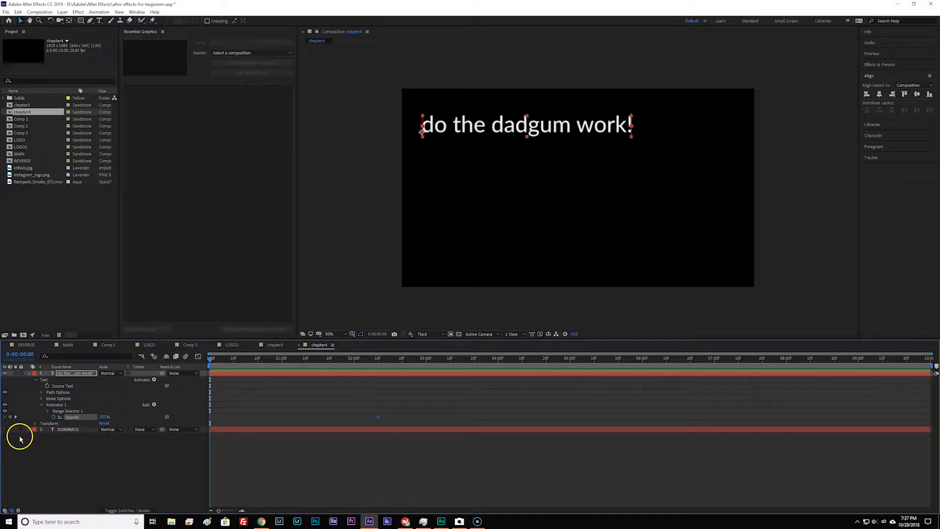
left_click(103, 416)
type("0")
key("Return")
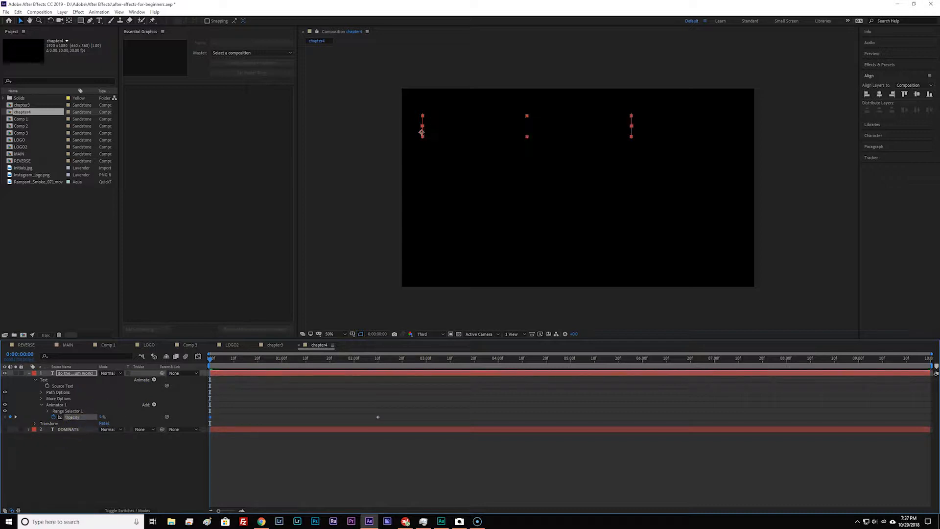
key("space")
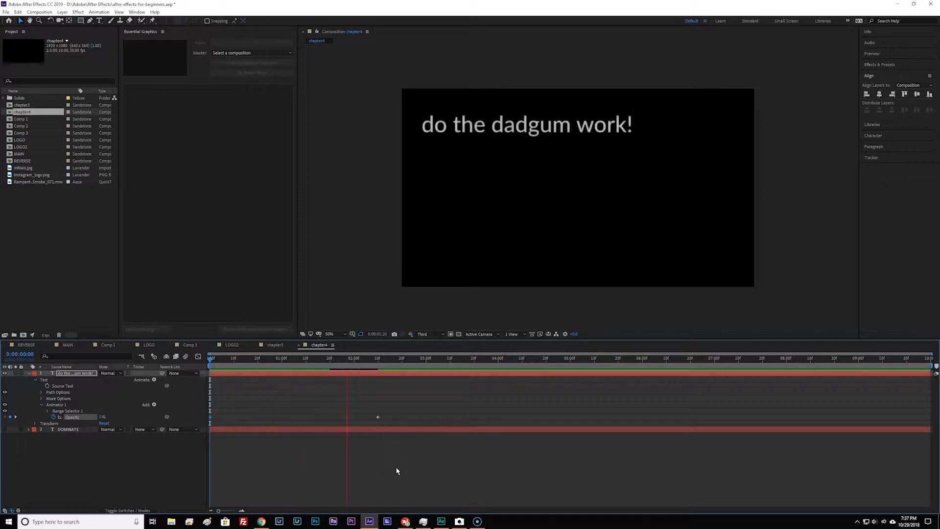
key("space")
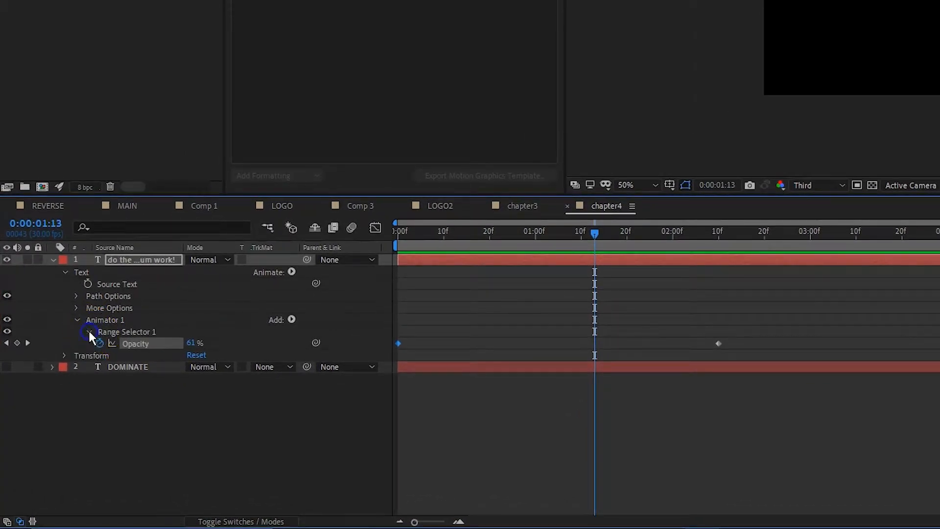
Set the Shape of the Opacity animator's range selector to Ramp Up in its advanced settings.
left_click(89, 332)
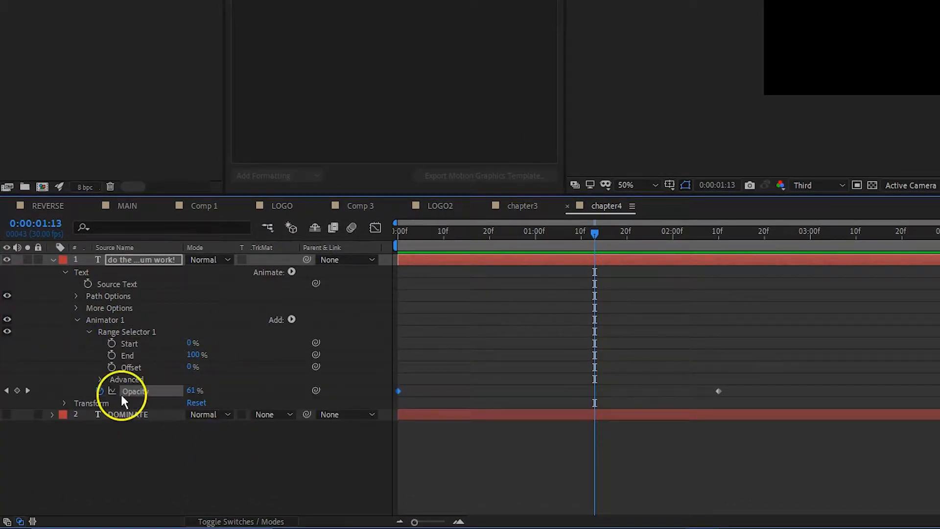
left_click(100, 381)
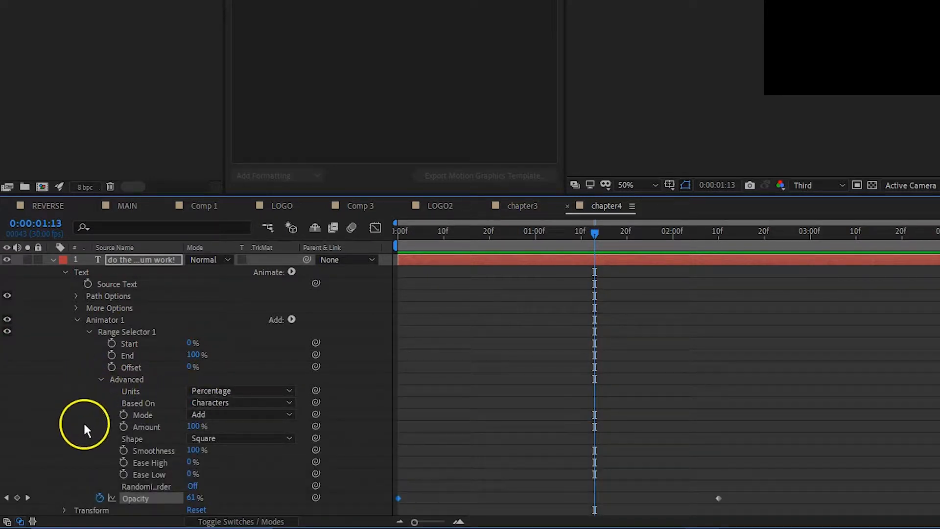
left_click(144, 437)
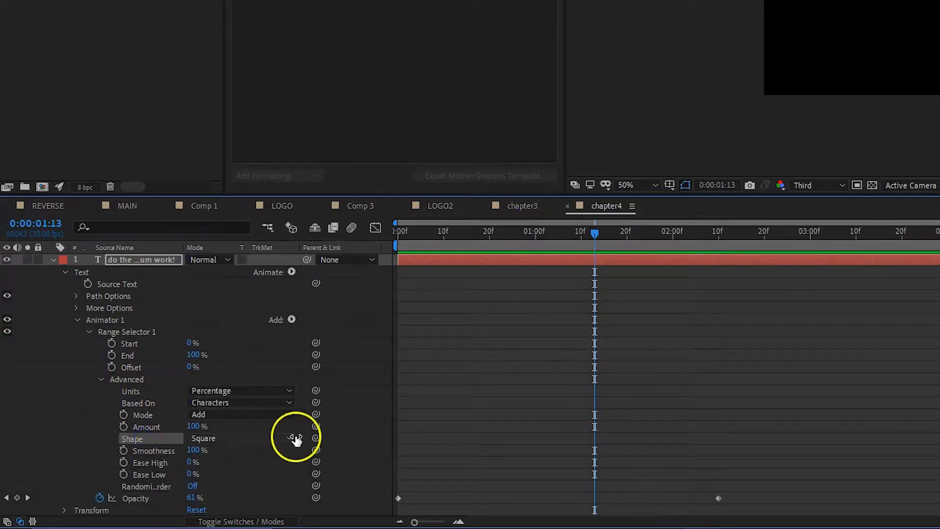
left_click(260, 441)
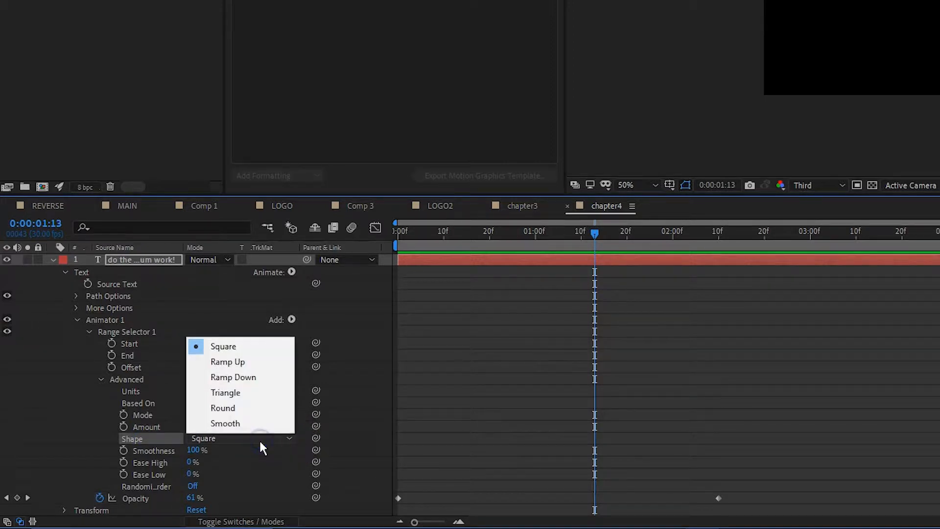
left_click(250, 363)
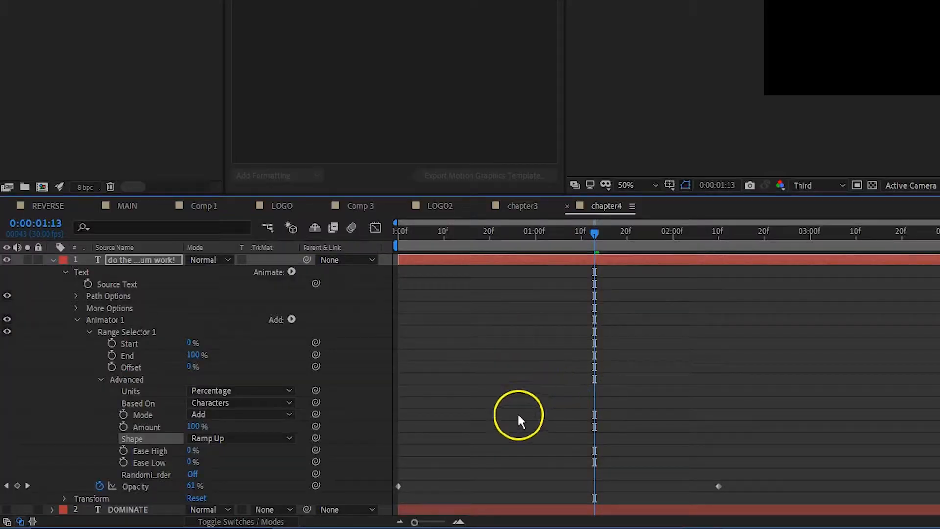
Set the range selector's Ease High to 30% and Ease Low to 50%, and turn Randomize Order on.
left_click(191, 451)
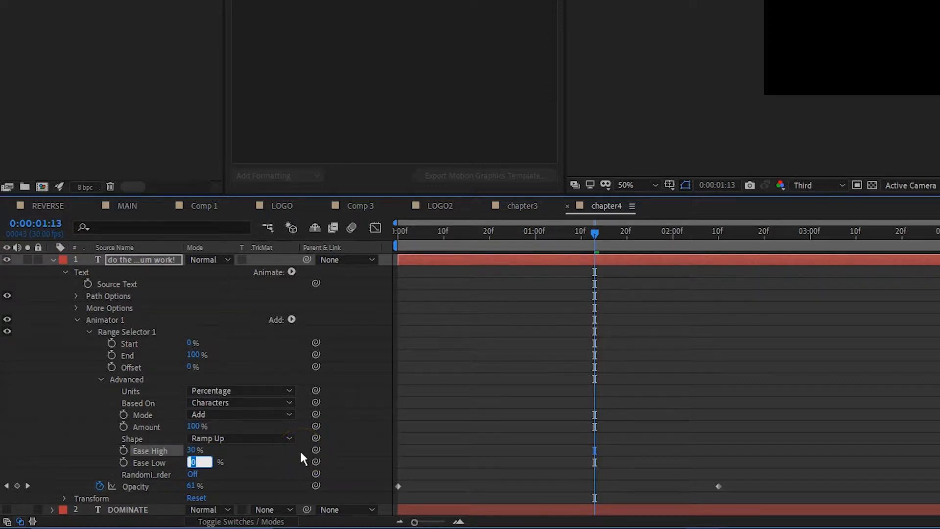
type("50")
key("Tab")
left_click(154, 474)
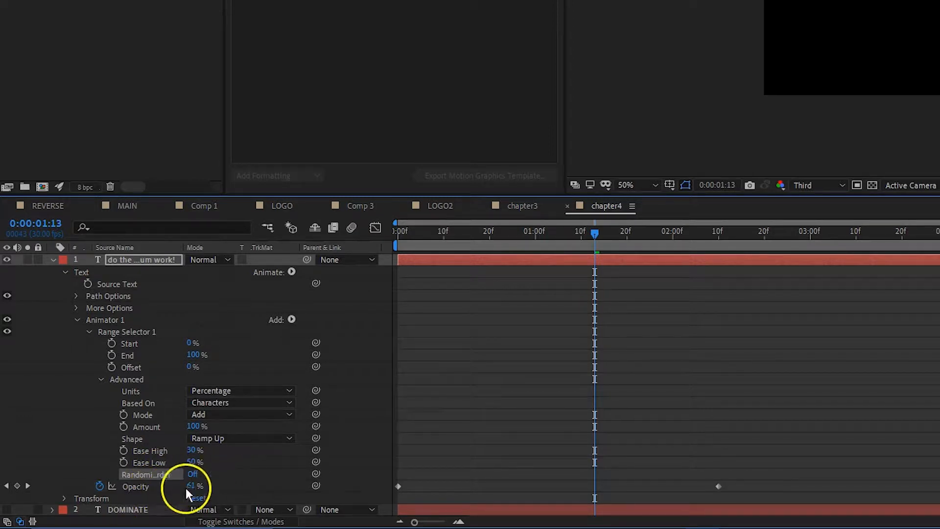
left_click(206, 476)
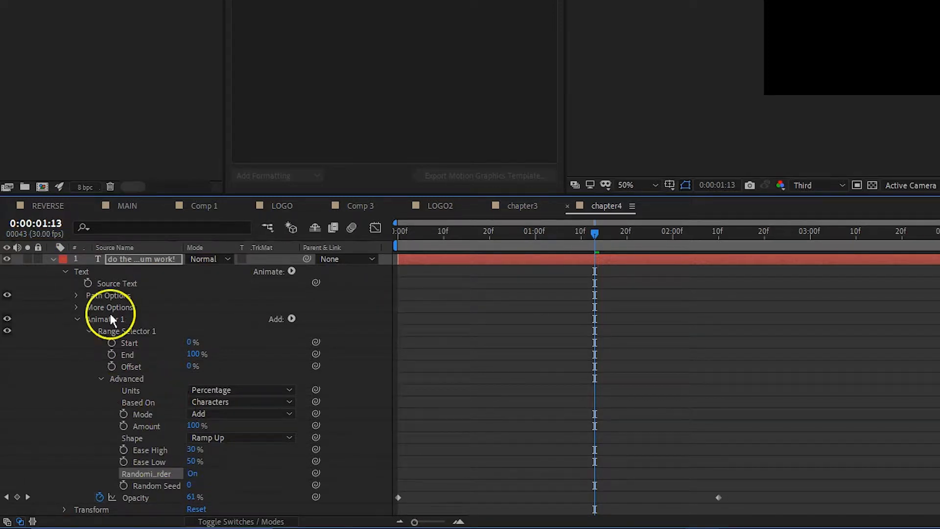
Set the Opacity animator's range selector Offset to -100% at the composition's start.
left_click_drag(595, 233, 375, 263)
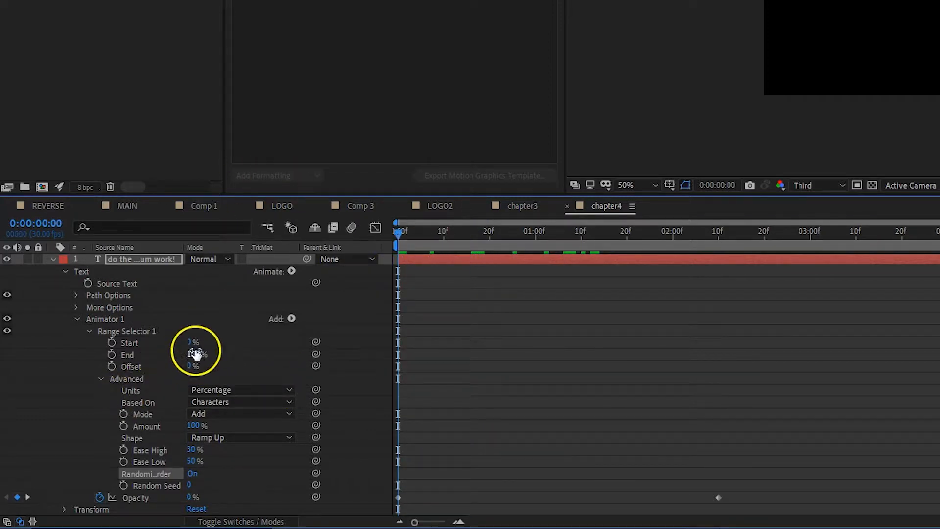
left_click(144, 366)
left_click_drag(189, 366, 53, 369)
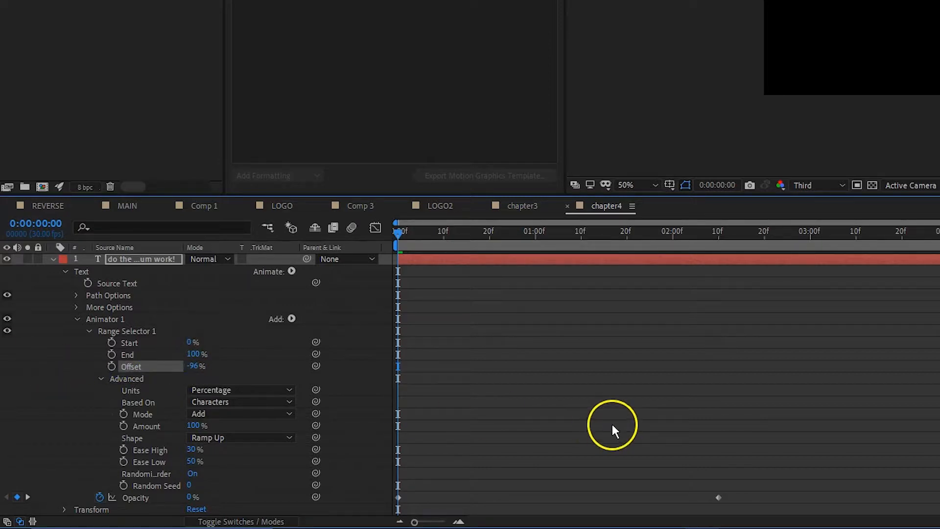
left_click(192, 366)
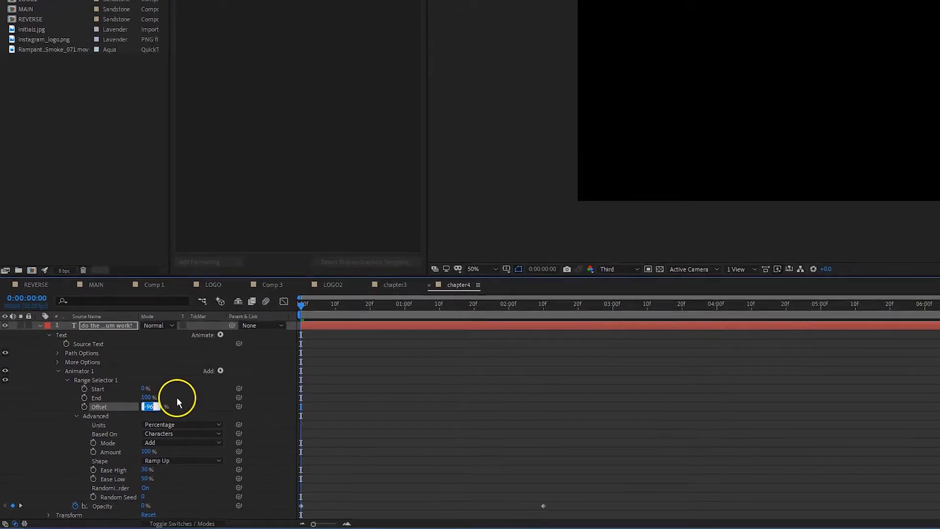
type("-100")
key("Return")
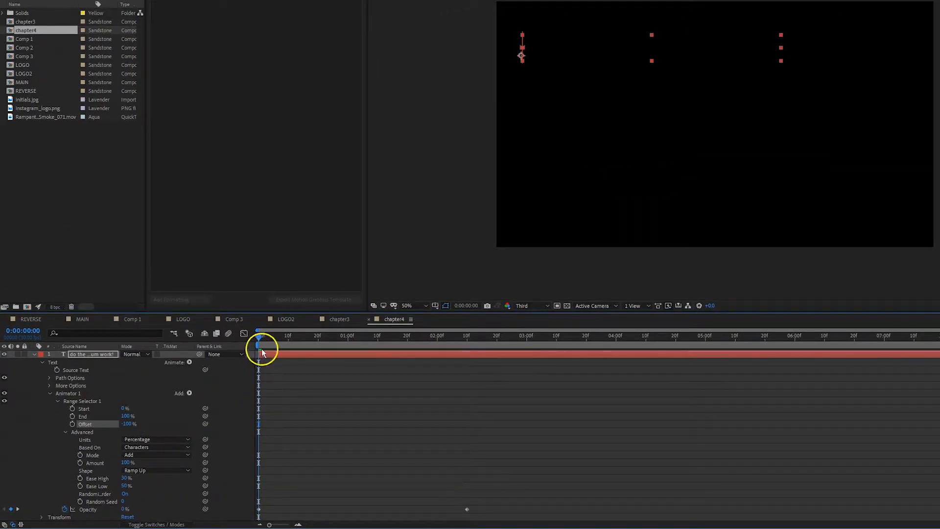
Keyframe the range selector's Offset at -100% at the composition's start and at 0% at 0:00:01:11, and preview the text animation.
left_click_drag(259, 341, 163, 373)
left_click(72, 423)
left_click_drag(258, 341, 380, 357)
left_click(92, 387)
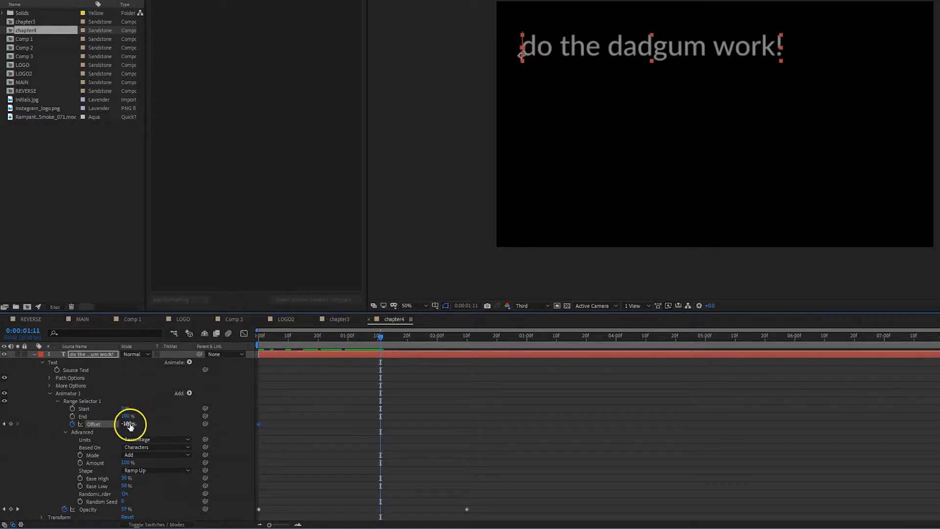
right_click(111, 426)
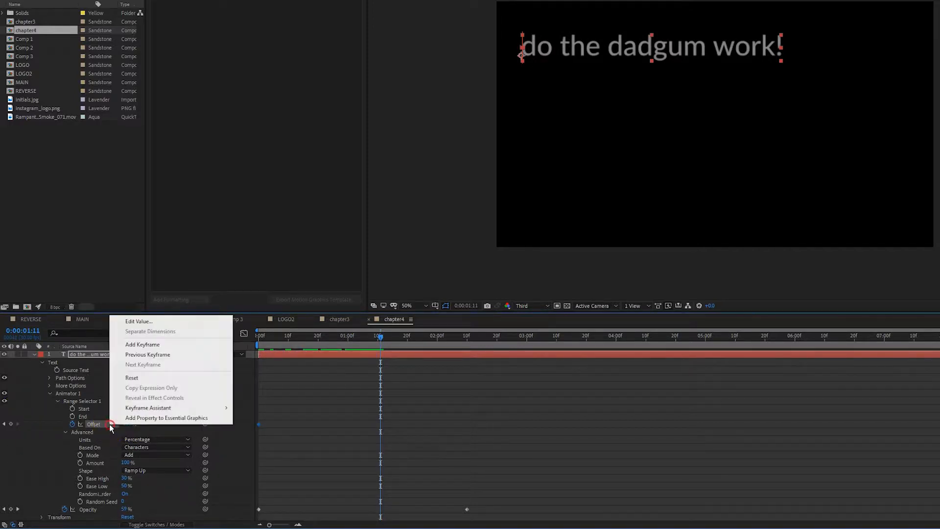
left_click(132, 377)
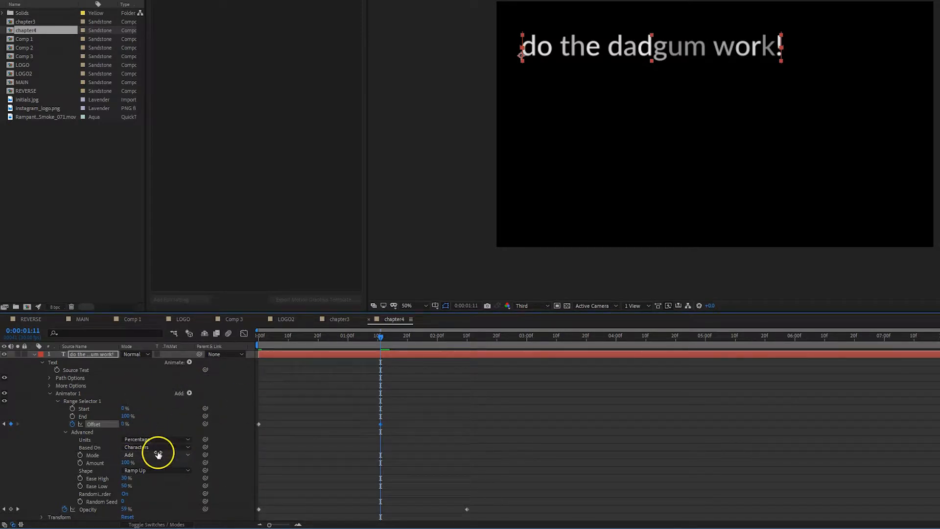
left_click_drag(378, 335, 214, 357)
key("space")
key("space")
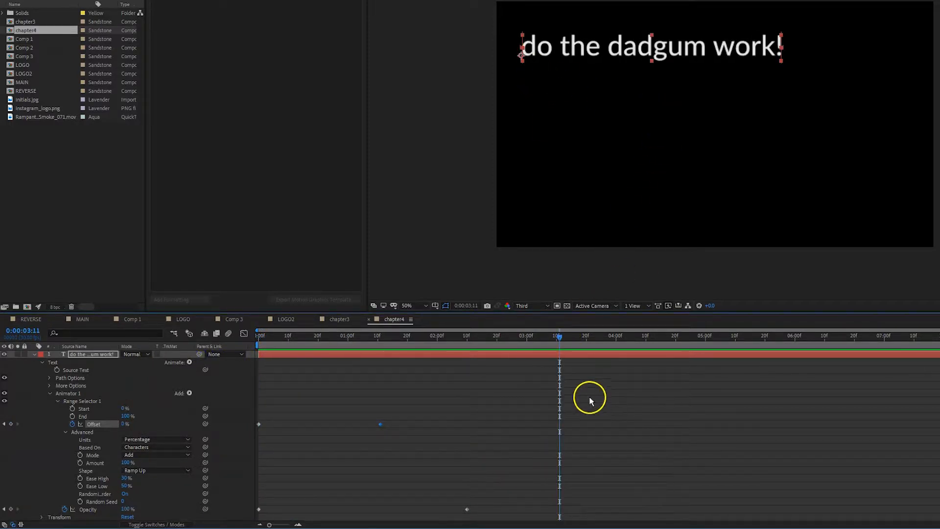
Scrub through the randomized letter fade-in, and set the range selector's Ease High to 50%.
left_click_drag(560, 339, 292, 378)
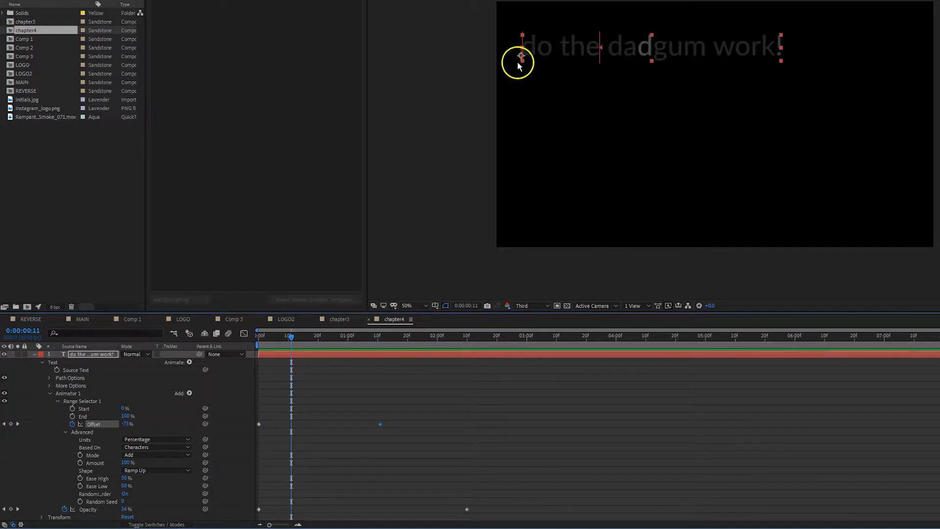
left_click_drag(292, 336, 323, 341)
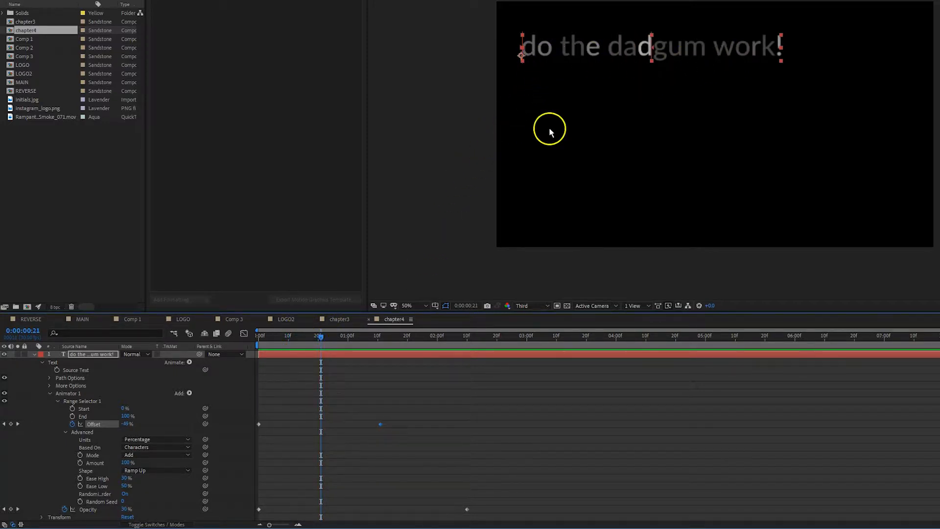
left_click_drag(321, 336, 385, 398)
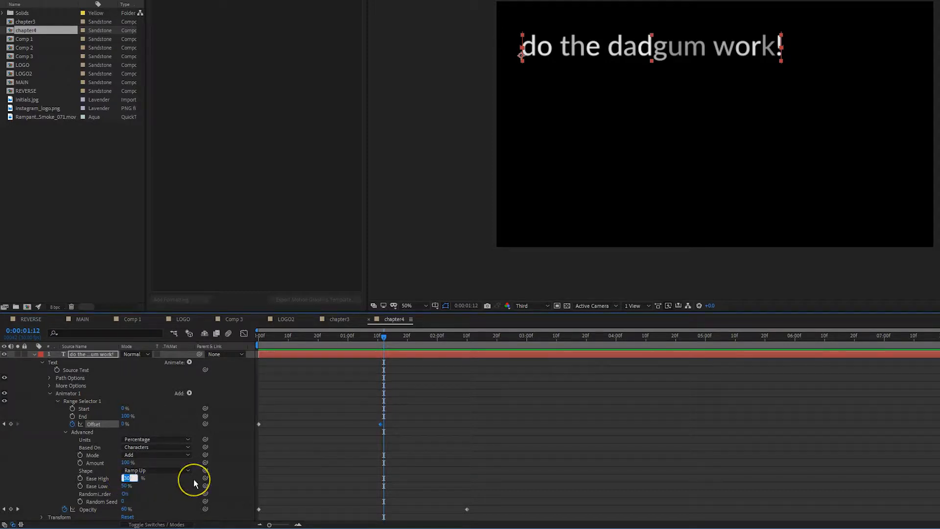
type("50")
key("Tab")
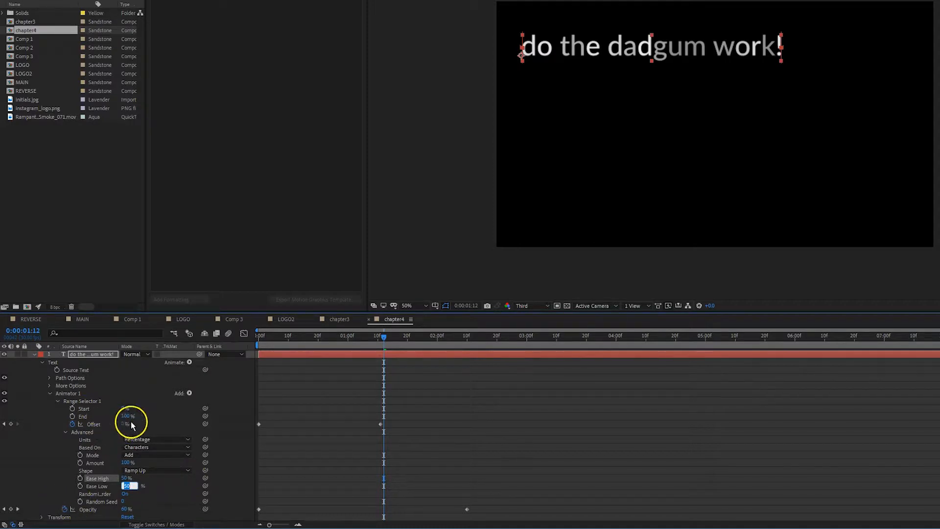
Delay the ending Offset keyframe to about 0:00:01:23 and preview the slower reveal from the start.
left_click_drag(382, 426, 417, 430)
key("Home")
key("space")
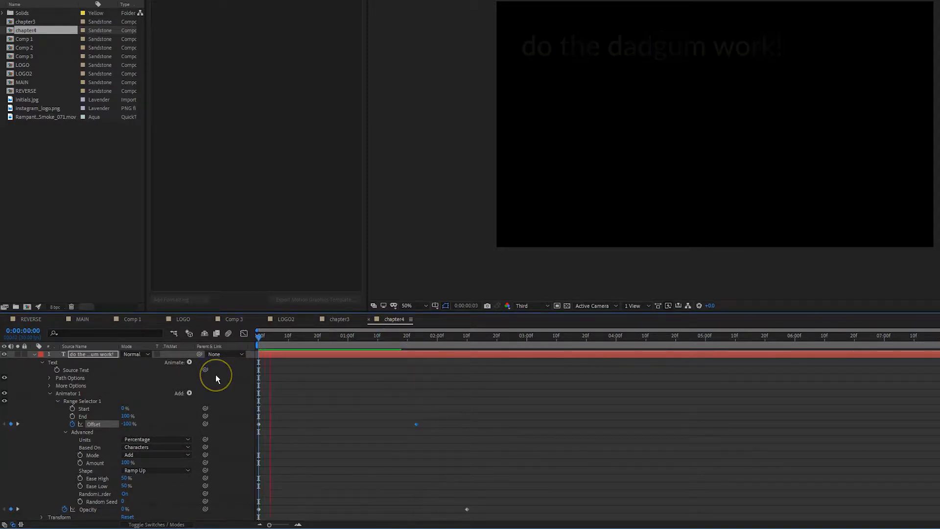
key("space")
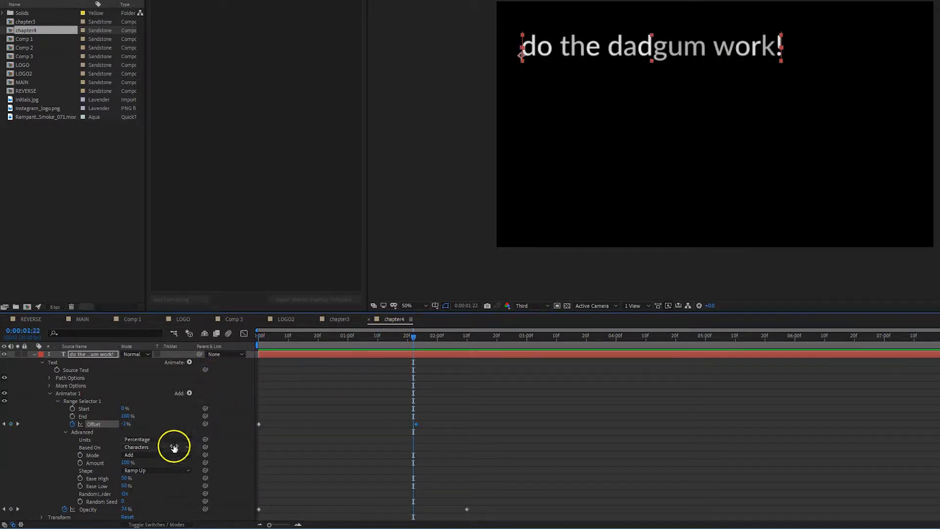
Set the range selector's Ease Low to 70% and preview the text animation from the start.
left_click_drag(426, 334, 222, 359)
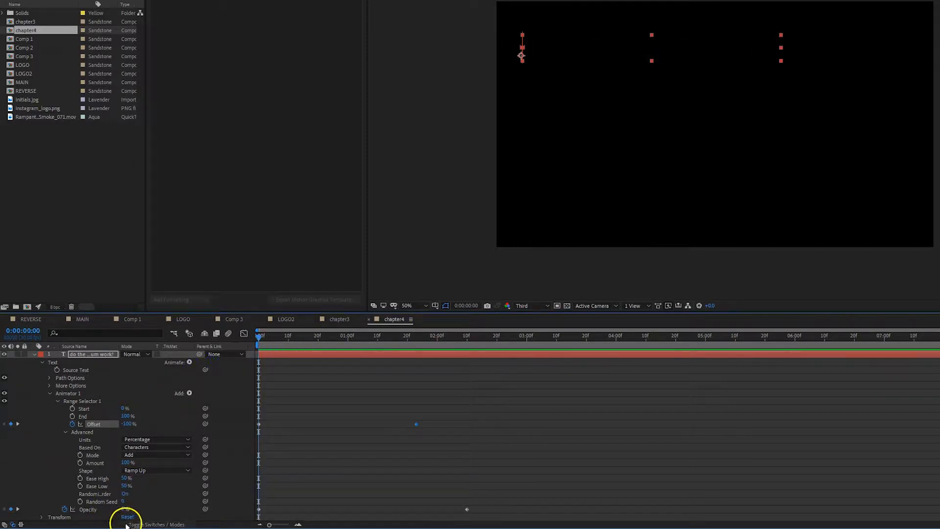
left_click(126, 485)
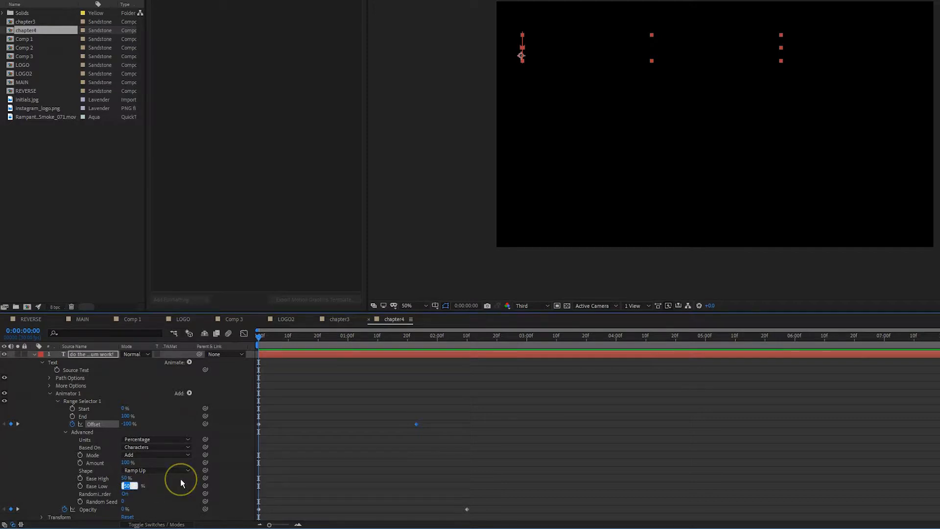
type("70")
key("Return")
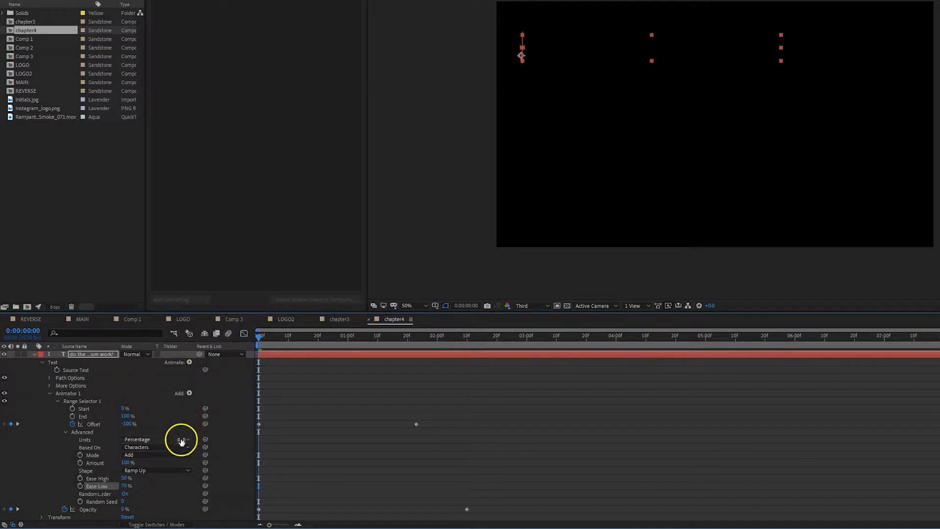
key("space")
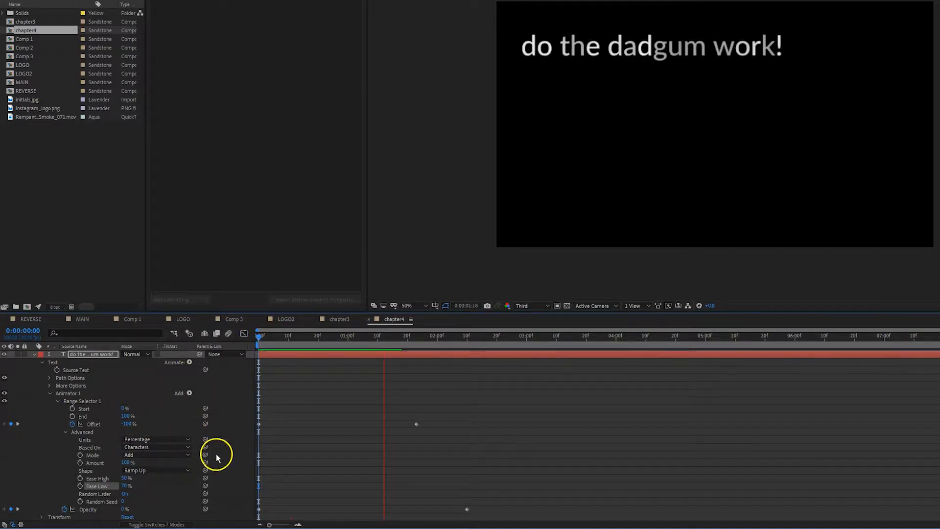
key("space")
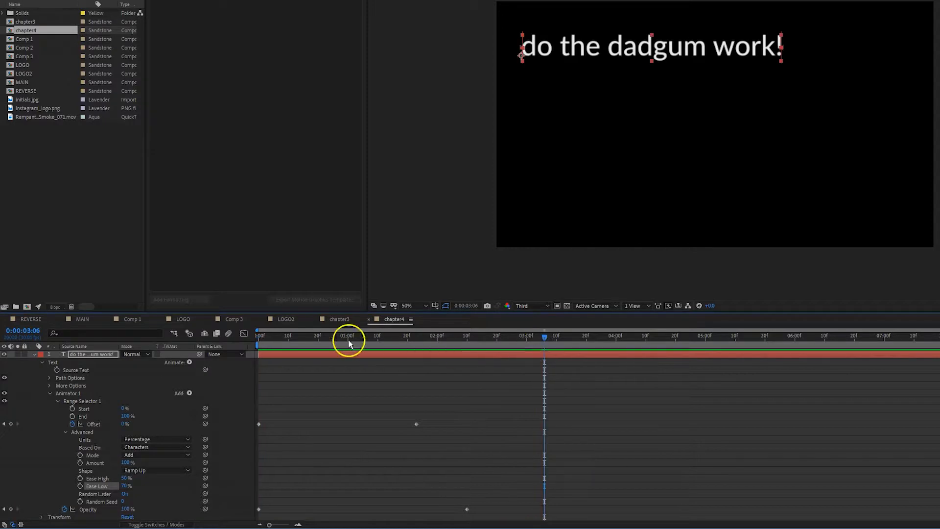
left_click_drag(546, 336, 251, 371)
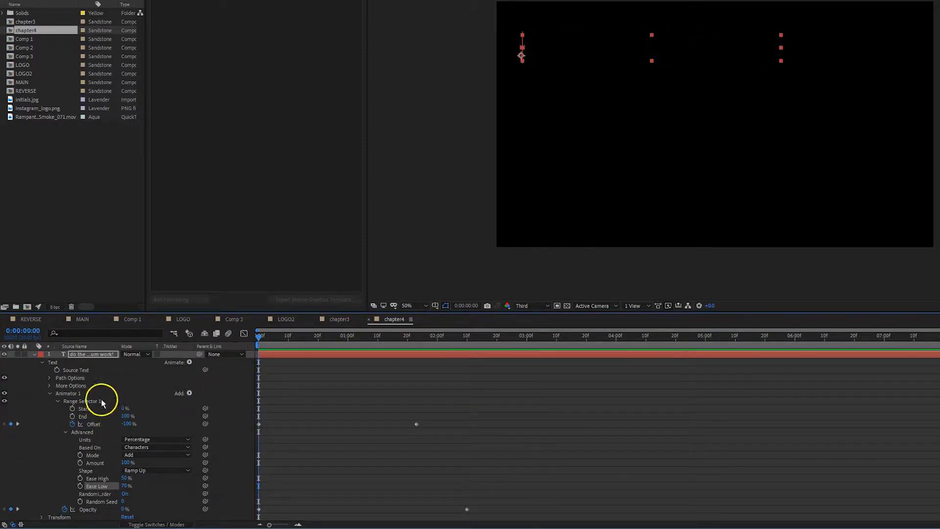
Add a Blur property to Animator 1 of the "do the dadgum work!" layer and set it to 15.
left_click(189, 393)
left_click(213, 397)
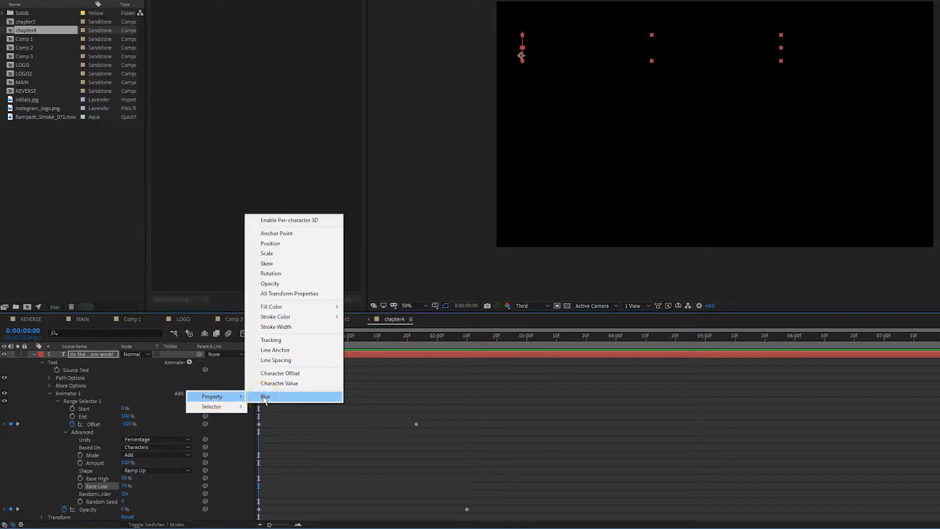
left_click(172, 393)
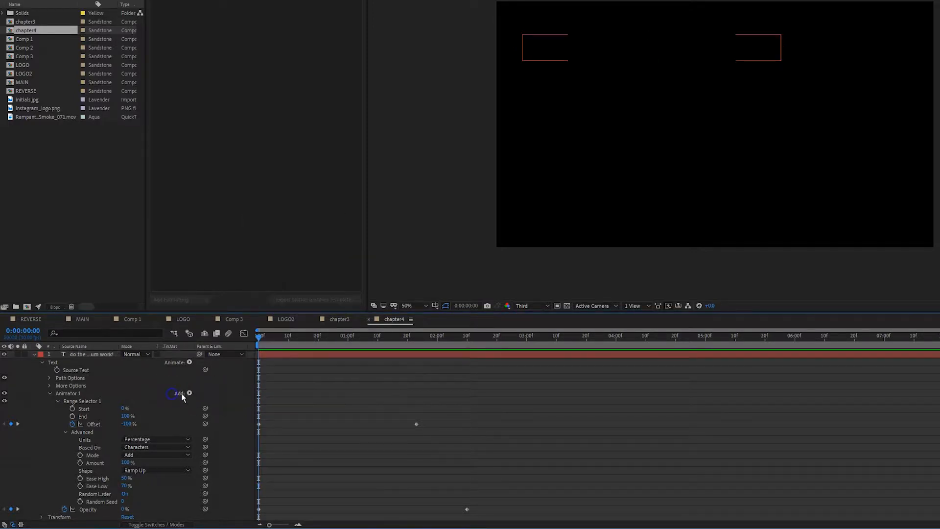
left_click(190, 393)
left_click(212, 396)
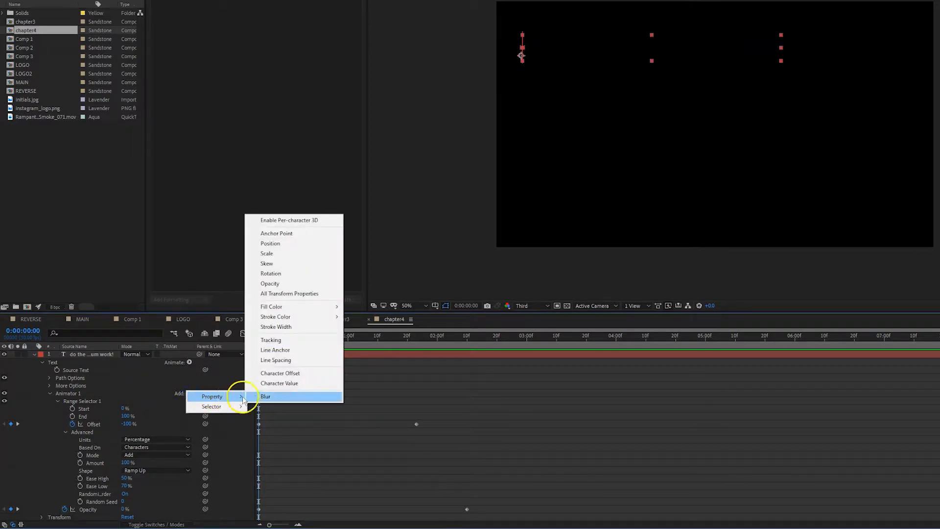
left_click(263, 397)
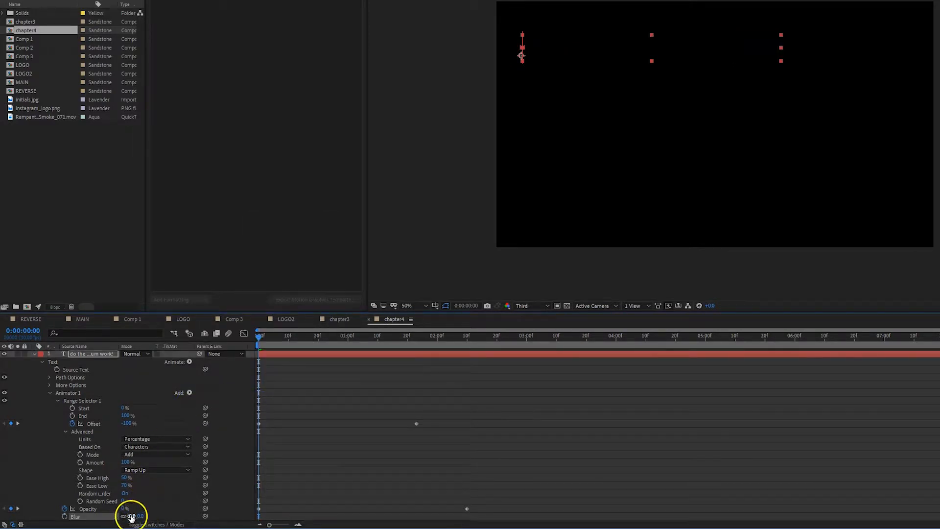
type("15")
left_click(254, 453)
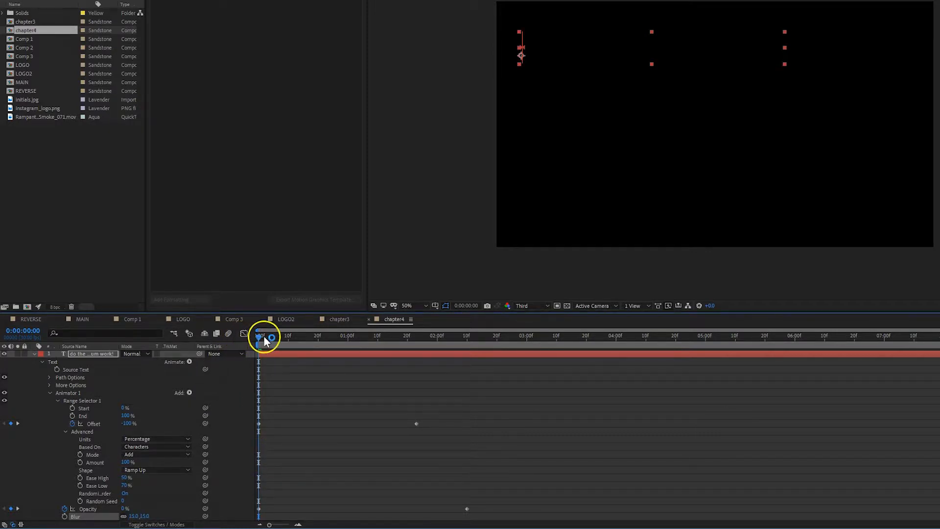
Scrub through the blurred reveal, reduce the animator's Blur to 10, and preview it from the start.
left_click_drag(261, 338, 702, 377)
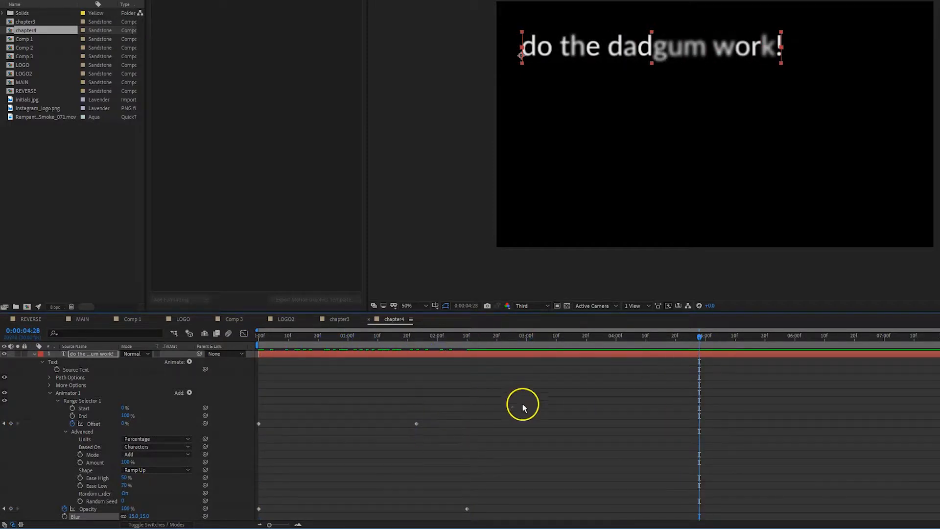
left_click_drag(763, 333, 363, 363)
left_click(133, 515)
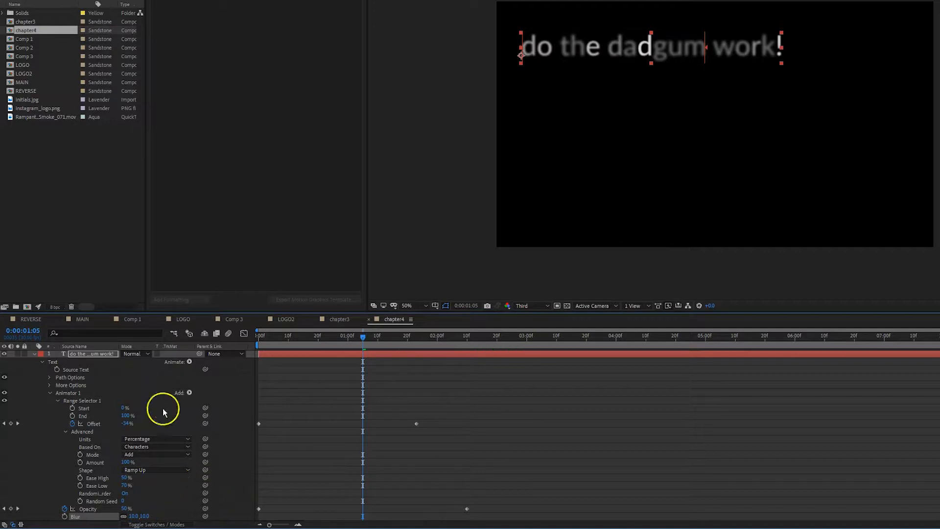
left_click_drag(372, 333, 252, 347)
key("space")
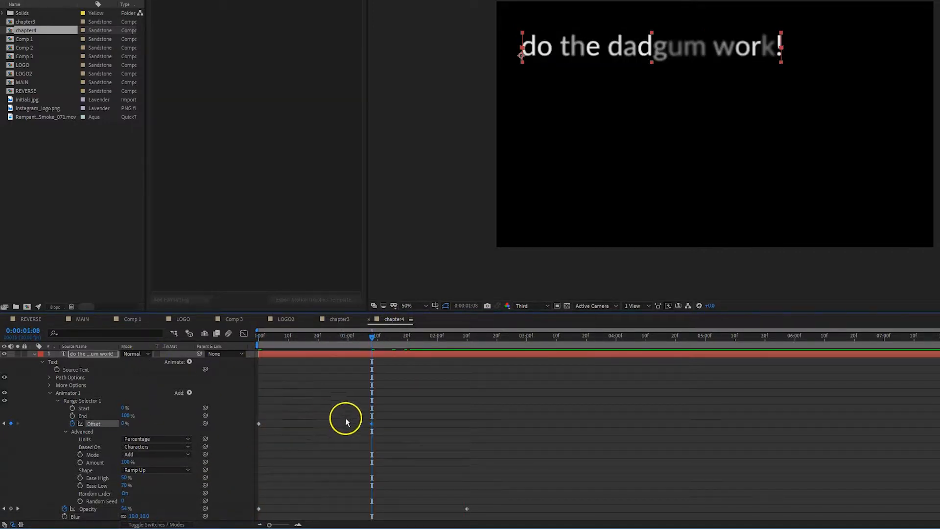
Set the ending Offset keyframe's value to 100%, move it to about 0:00:02:01, and preview the animation.
left_click_drag(125, 423, 154, 425)
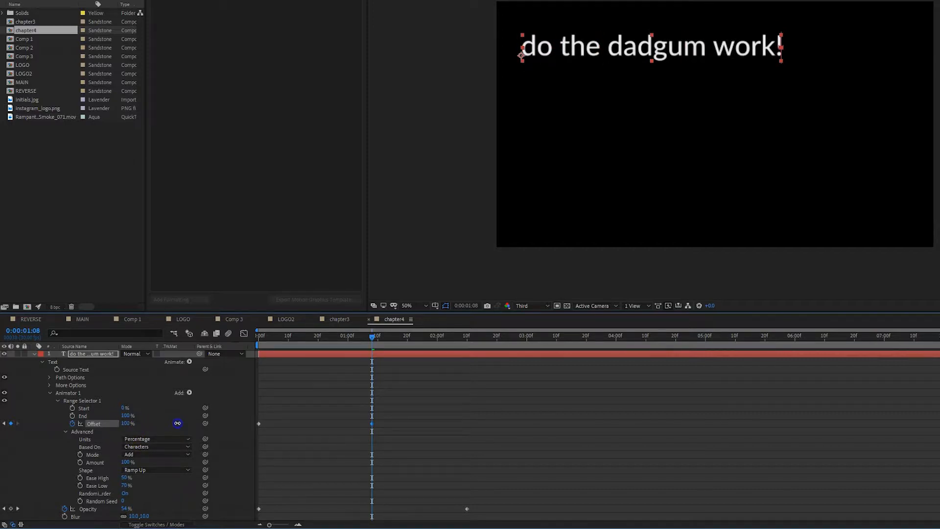
left_click_drag(375, 423, 440, 424)
key("Home")
left_click(468, 518)
key("space")
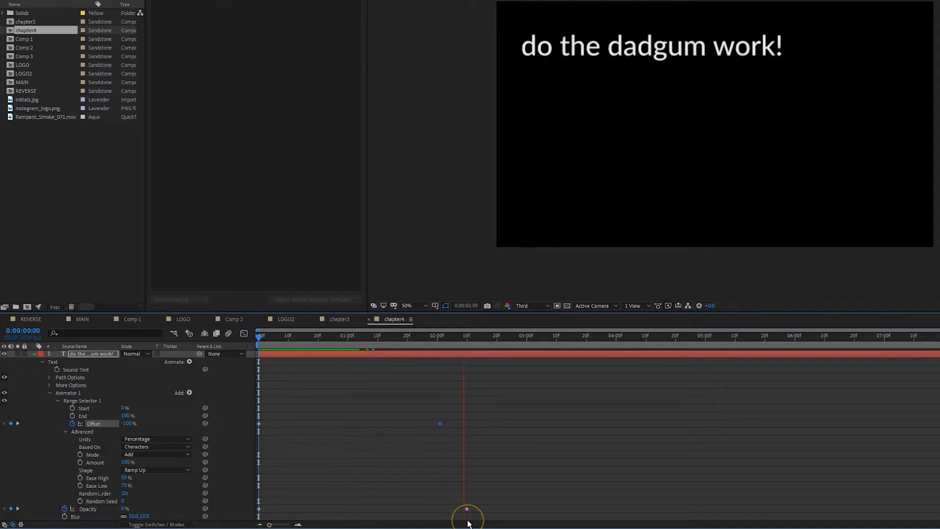
Move the ending Offset keyframe to about 0:00:02:19 and preview the animation from the start.
left_click(447, 433)
left_click_drag(440, 424, 494, 424)
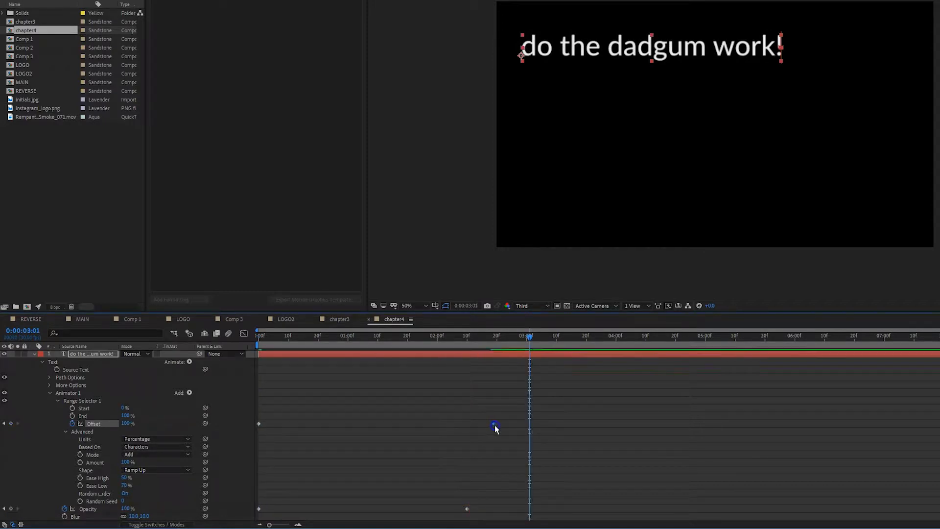
left_click_drag(529, 336, 229, 387)
key("space")
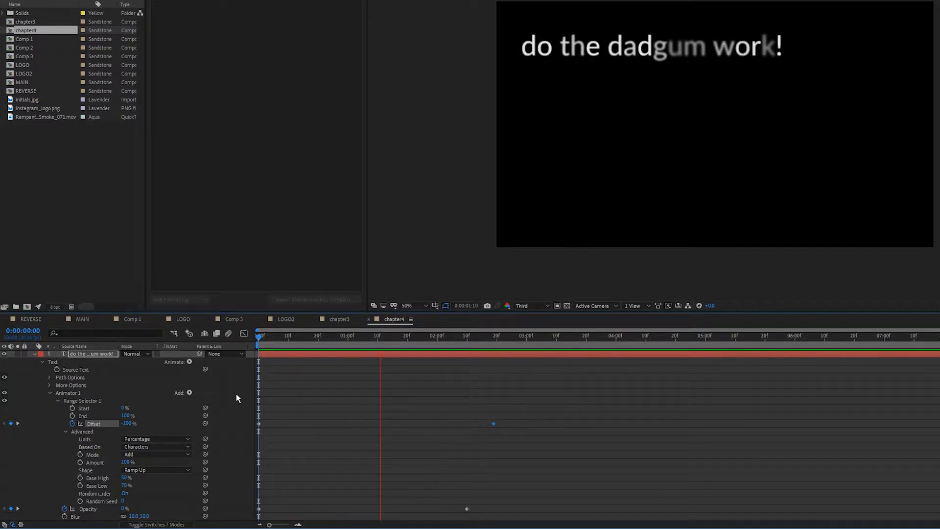
key("space")
Select the ending Offset and Opacity keyframes together and shift them to about 0:00:03:17 and 0:00:03:03 respectively.
left_click(569, 490)
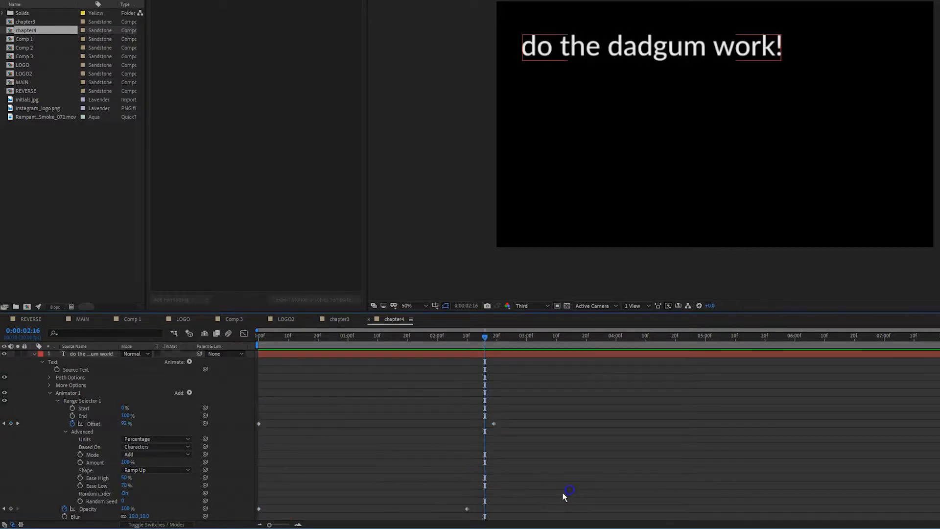
left_click_drag(476, 514, 509, 424)
left_click(528, 514)
left_click_drag(528, 513, 450, 408)
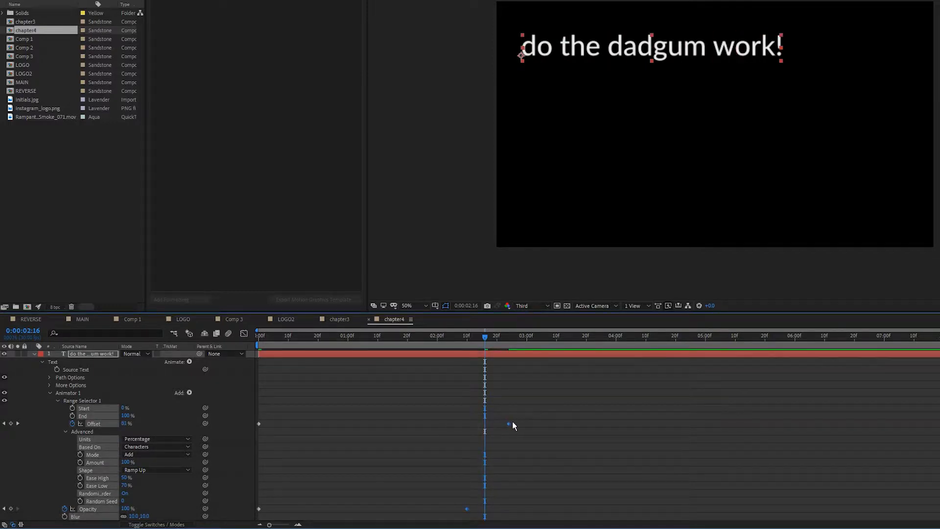
left_click_drag(510, 427, 578, 431)
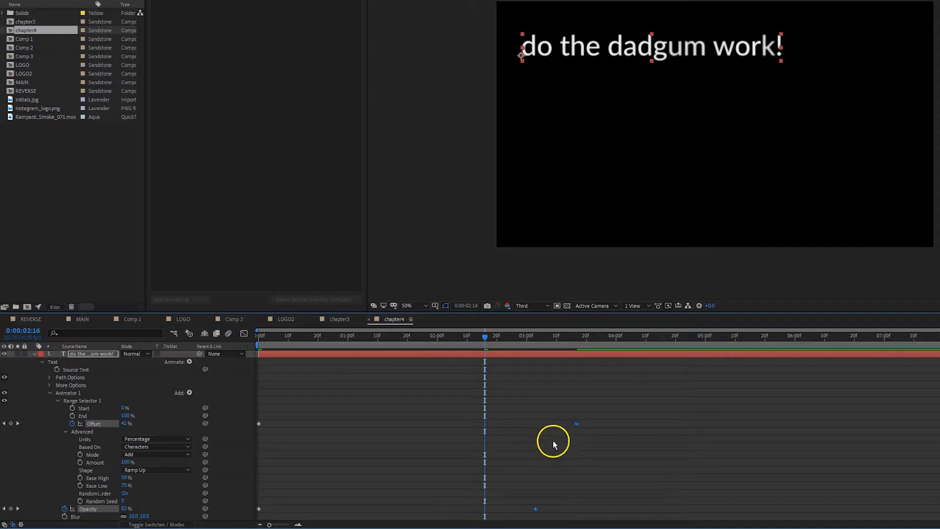
Preview the retimed blur and opacity reveal from the start of the composition.
left_click(537, 446)
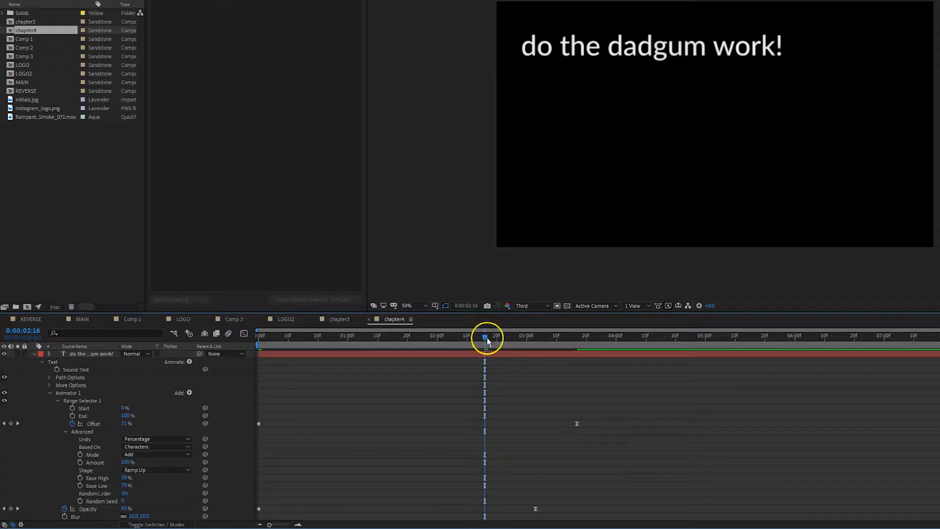
key("space")
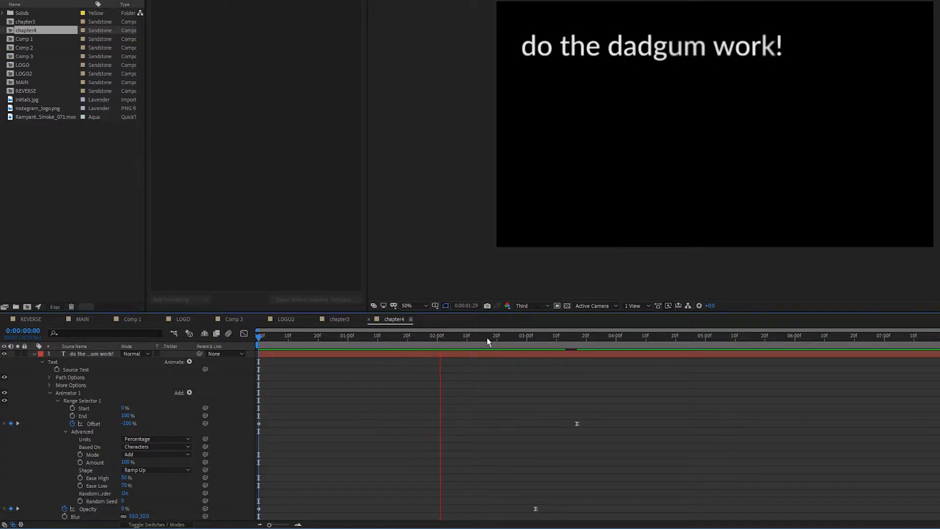
key("space")
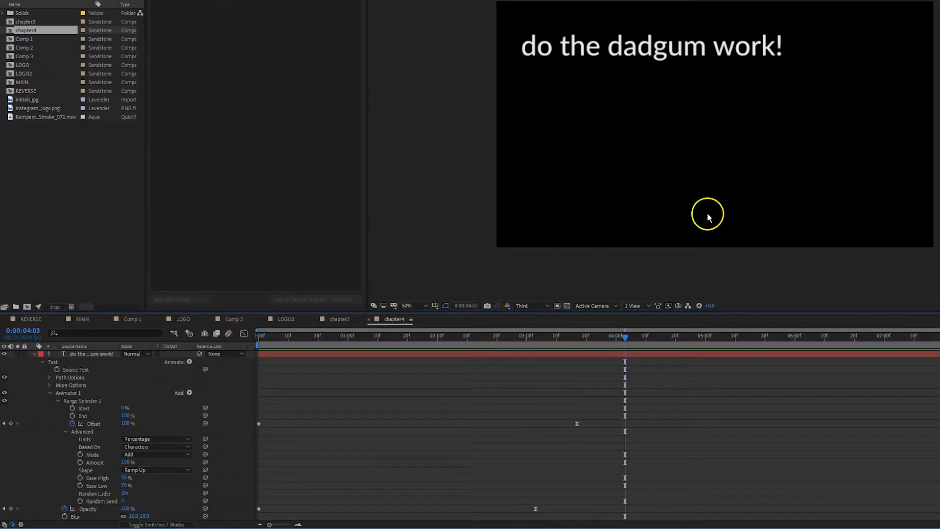
Select only the word "dadgum" in the "do the dadgum work!" text and set its font style to Bold.
left_click(621, 56)
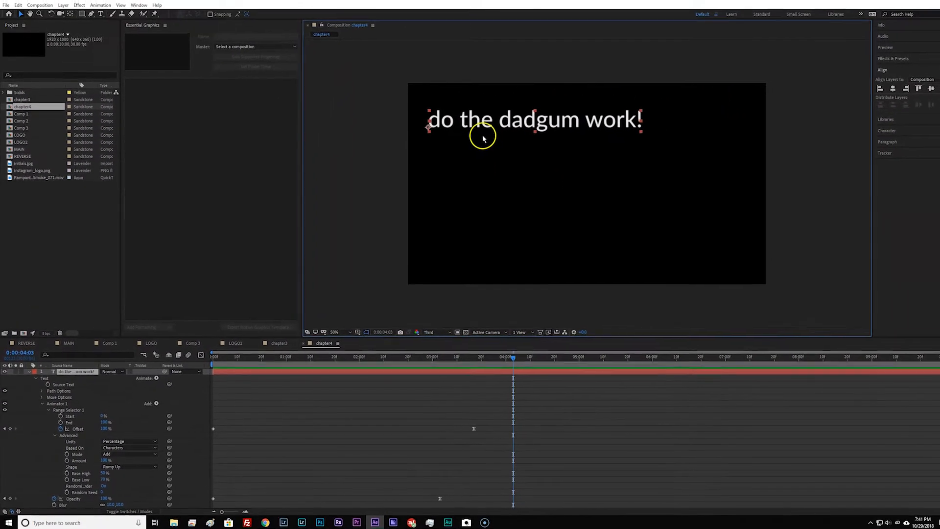
left_click(98, 20)
left_click(80, 374)
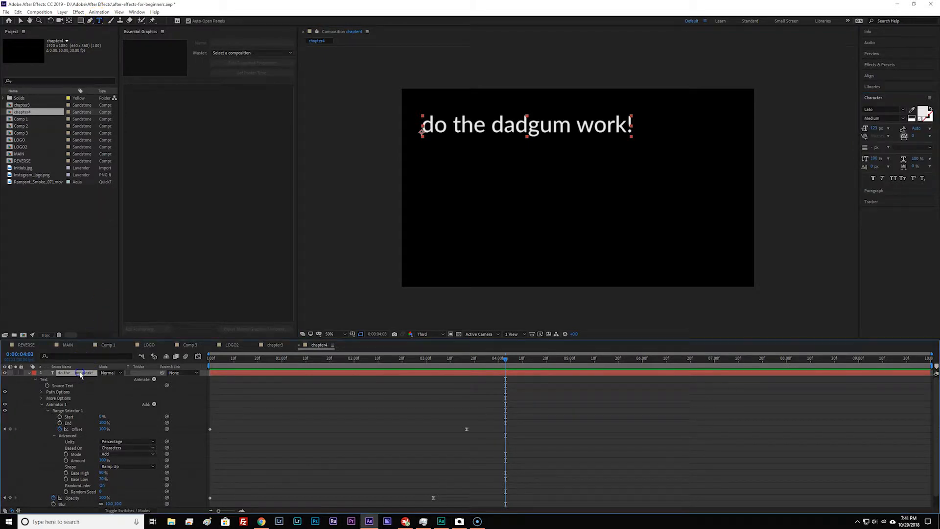
left_click(495, 126)
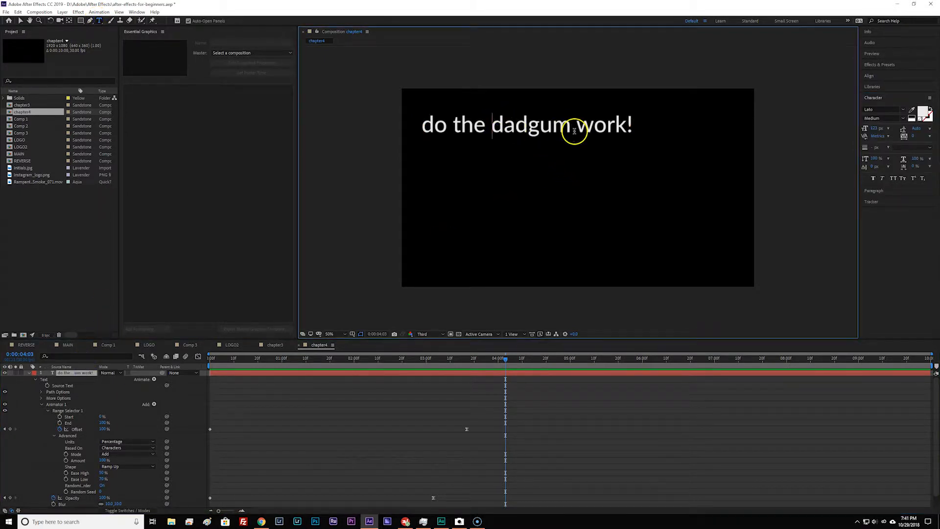
left_click(568, 126, "shift")
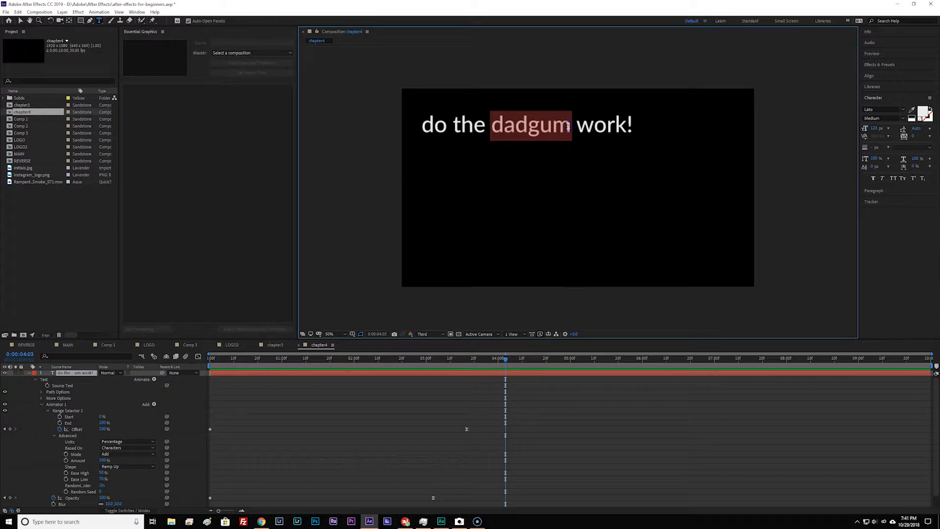
left_click(903, 118)
left_click(883, 174)
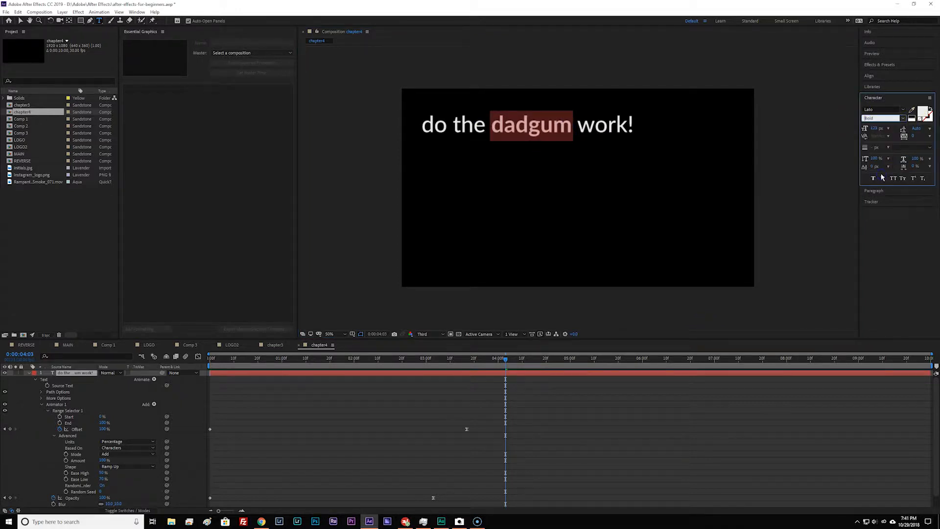
Try Courier as the font for the selected word "dadgum", and switch it to Bebas Neue.
left_click(905, 110)
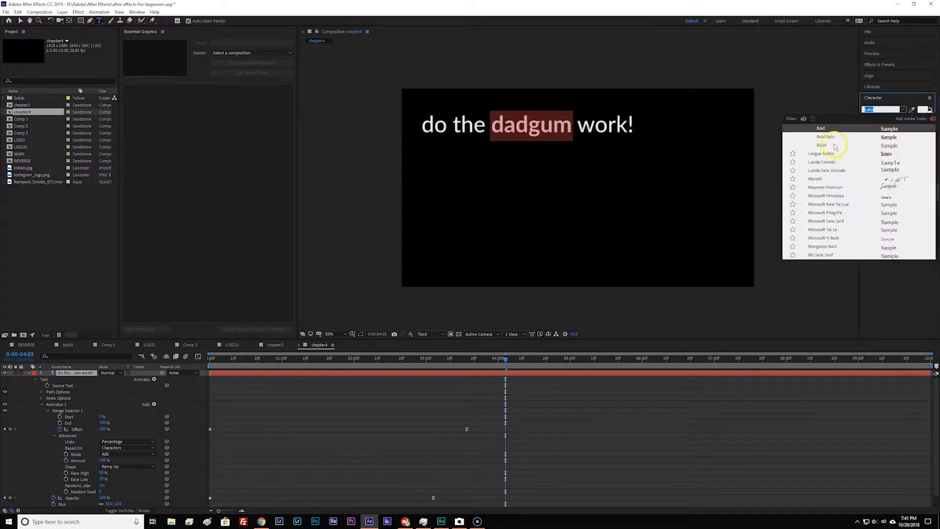
scroll(832, 142, "up", 10)
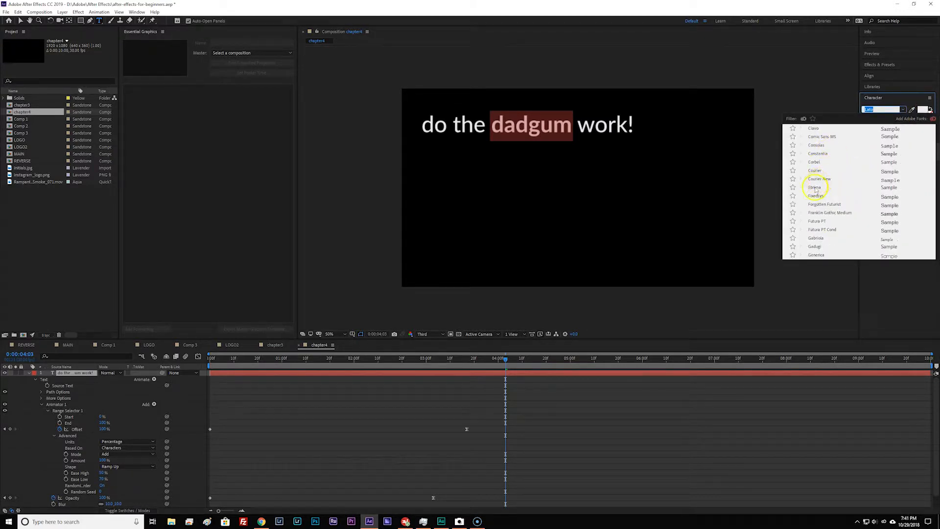
left_click(816, 171)
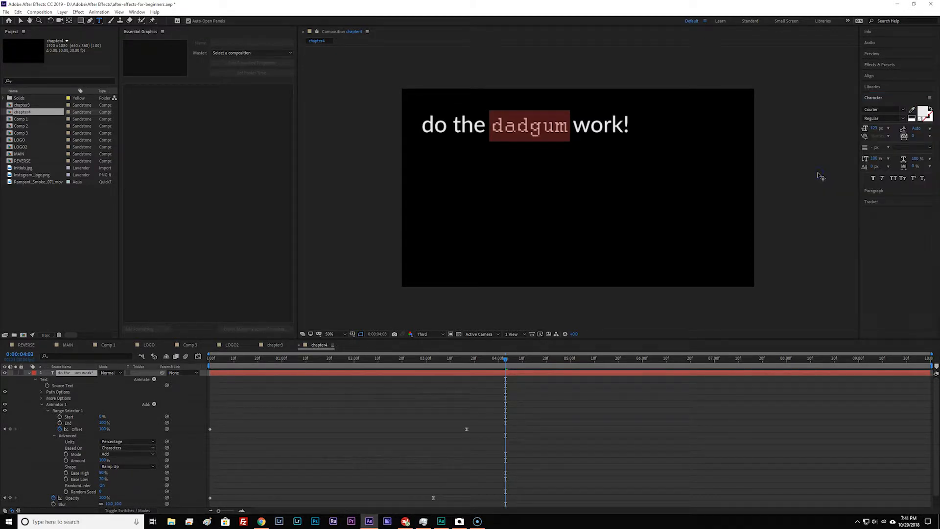
left_click(892, 110)
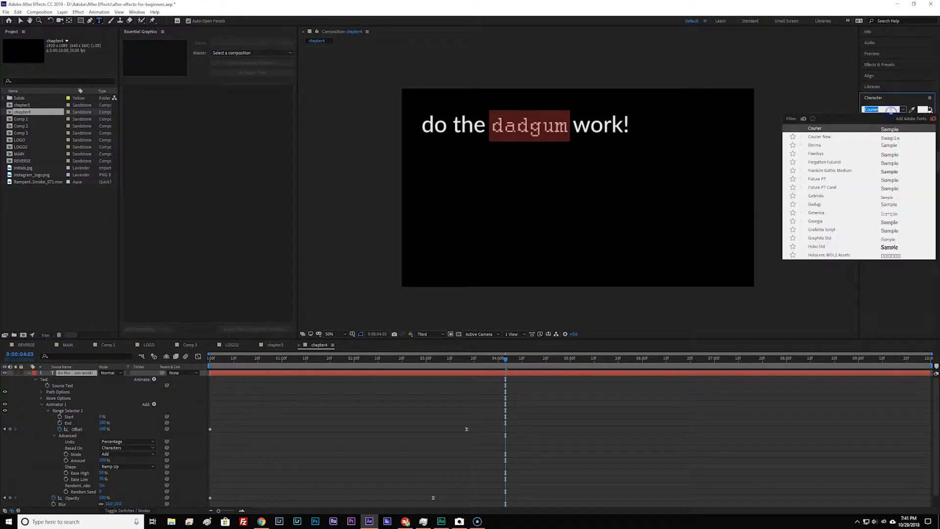
type("be")
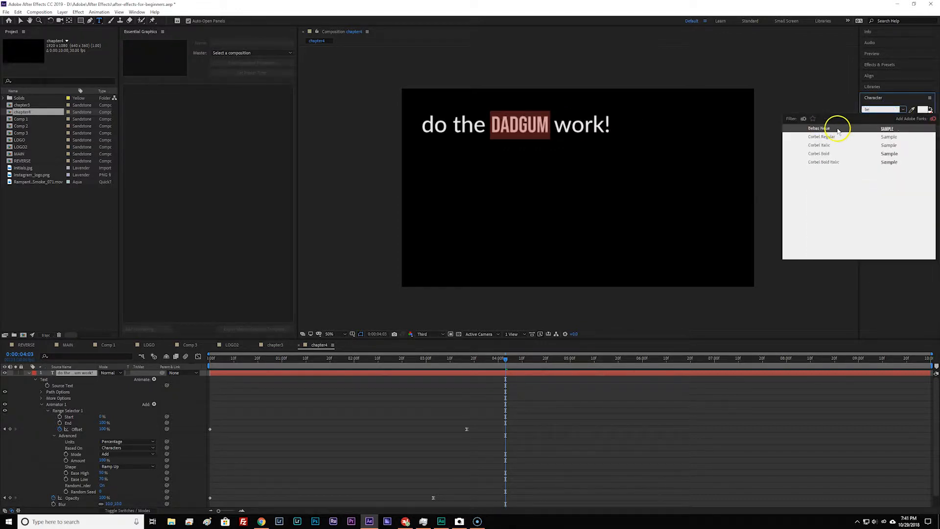
left_click(832, 128)
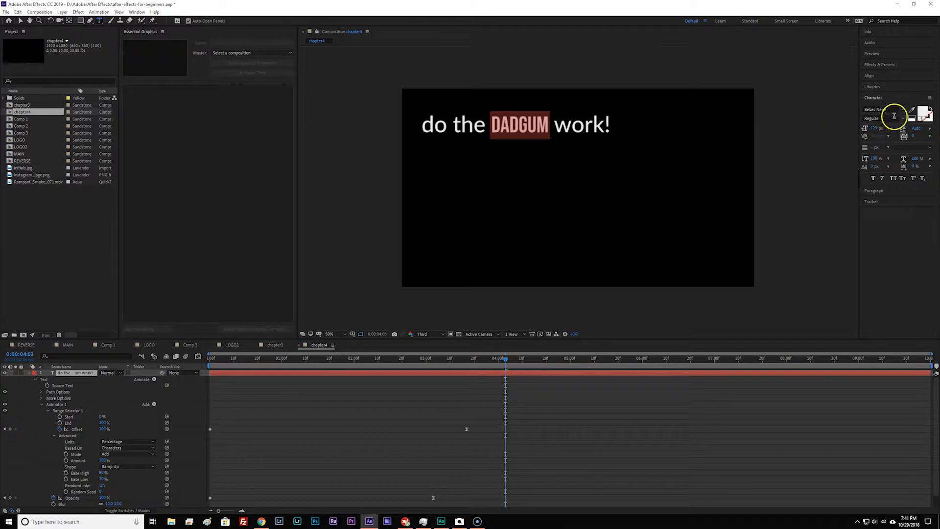
Change the fill color of the word "dadgum" to red, about #C41616, and deselect the text.
left_click(890, 109)
left_click(907, 102)
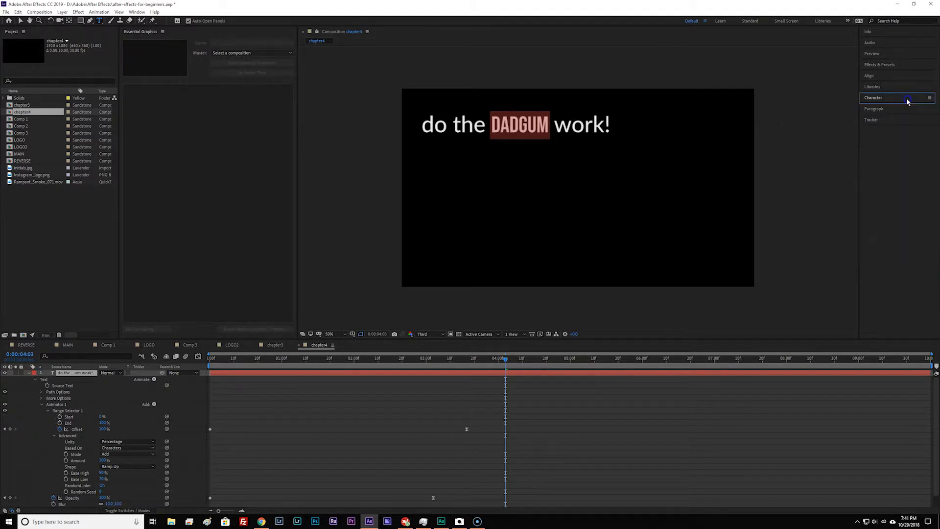
left_click(877, 99)
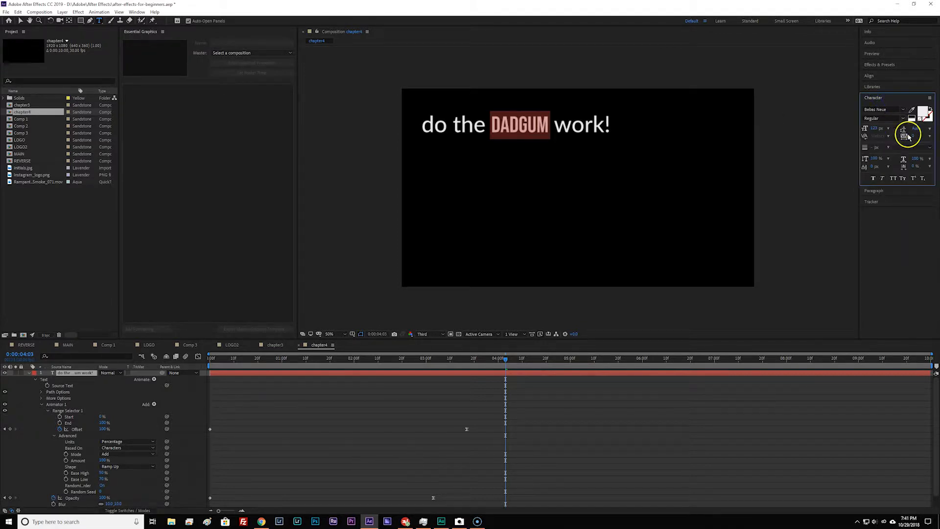
left_click(923, 111)
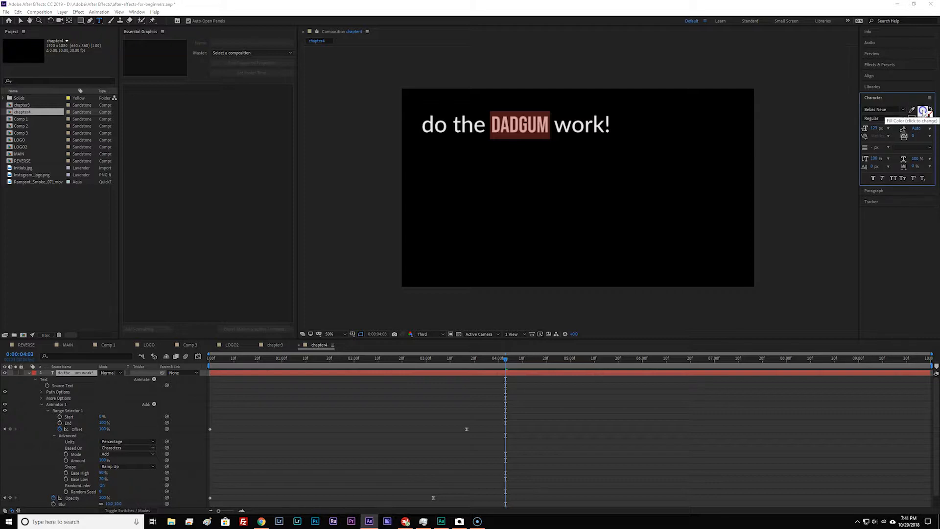
left_click_drag(476, 216, 465, 236)
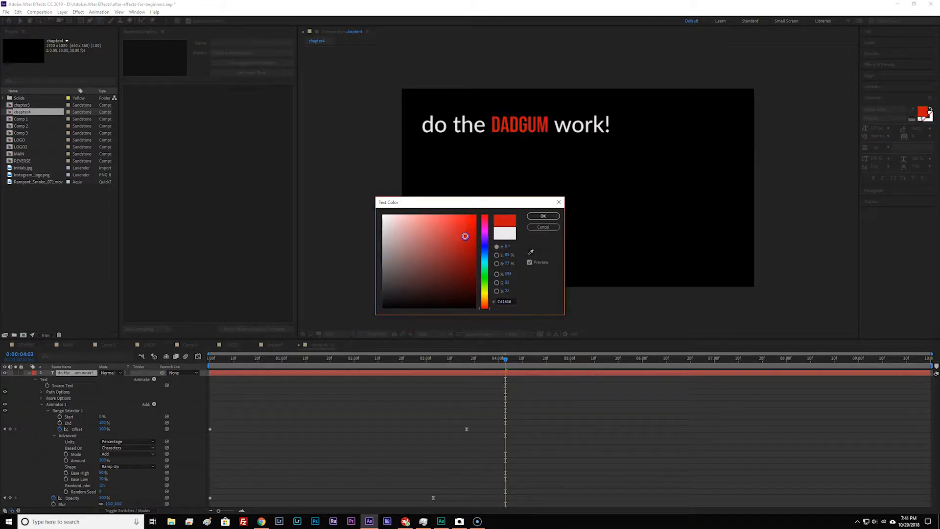
left_click(541, 216)
left_click(554, 399)
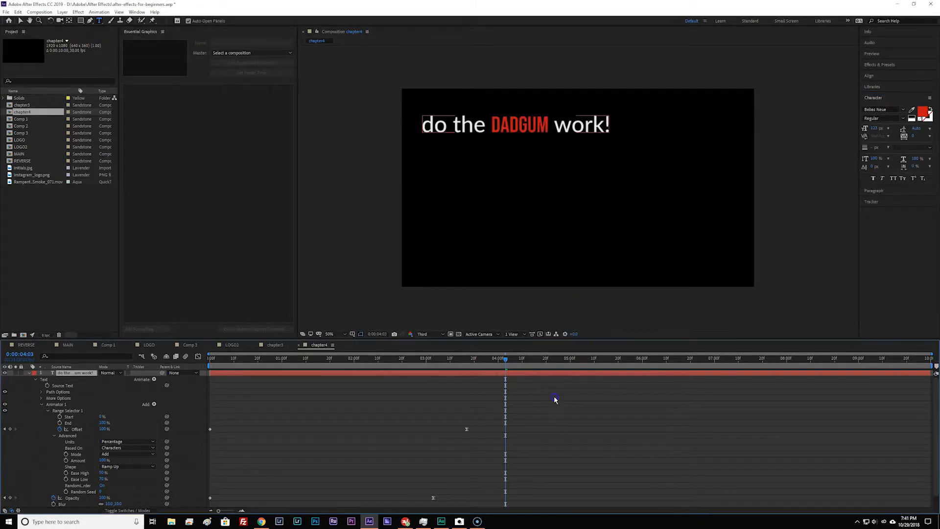
Preview the restyled "do the dadgum work!" animation from the start of the composition.
key("Home")
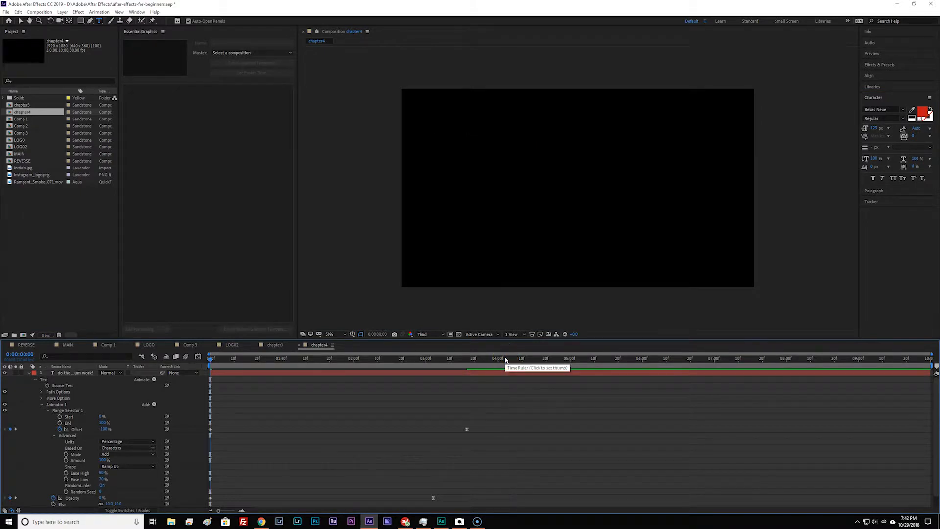
key("space")
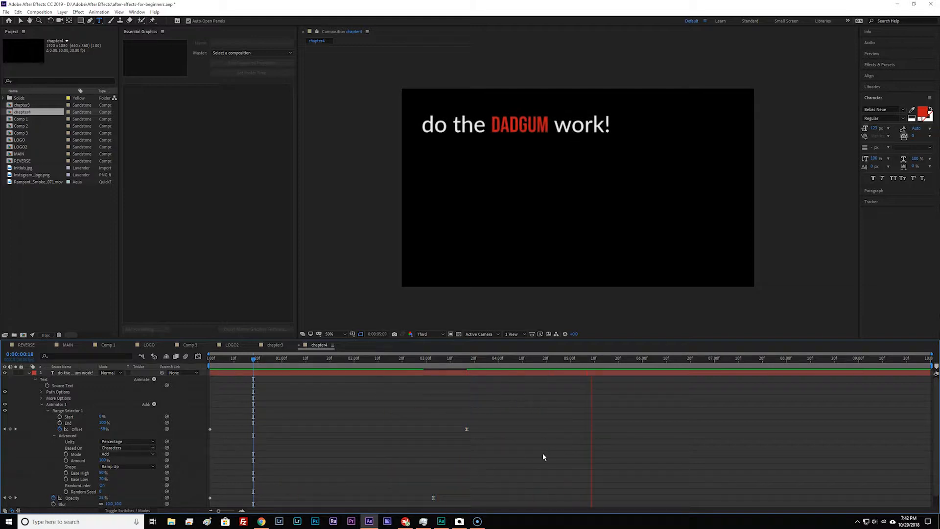
key("space")
left_click(543, 454)
key("space")
left_click(523, 408)
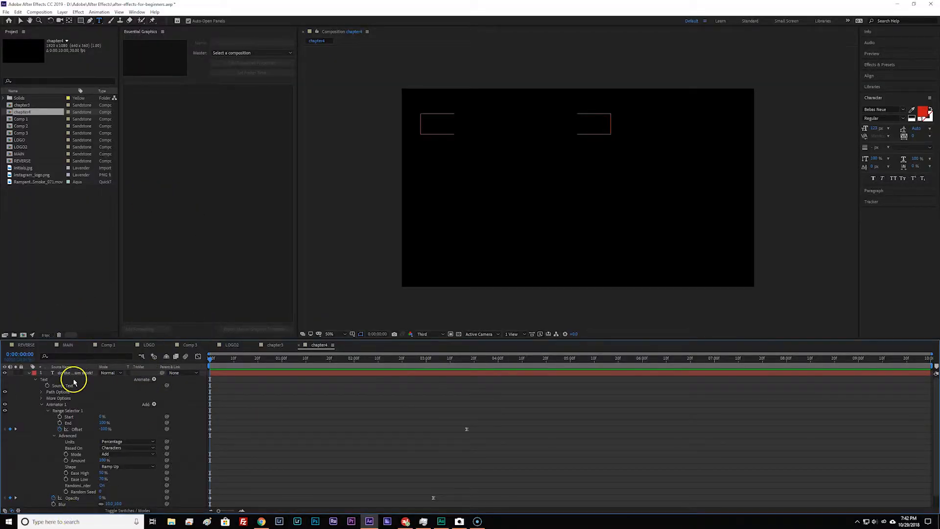
Collapse the "do the dadgum work!" layer, make the DOMINATE layer visible, and scrub to 0:00:03:27.
left_click(30, 375)
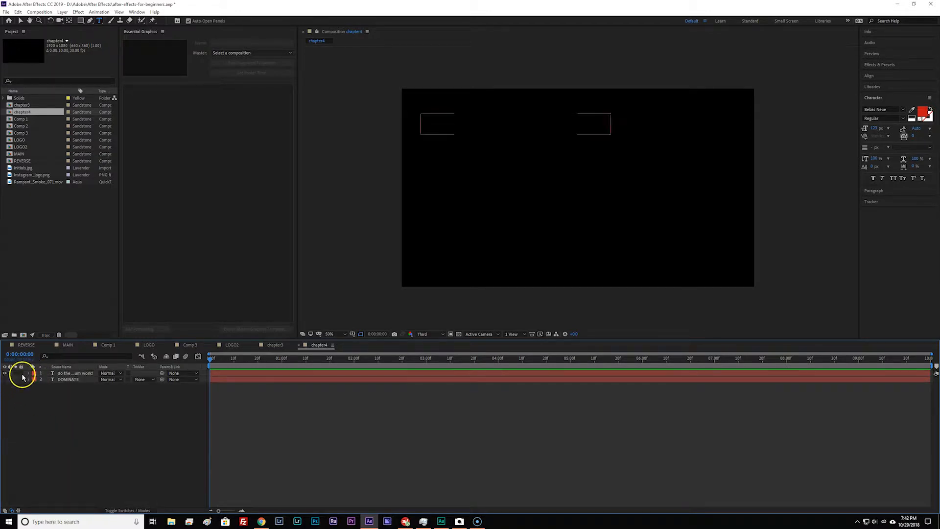
left_click(4, 380)
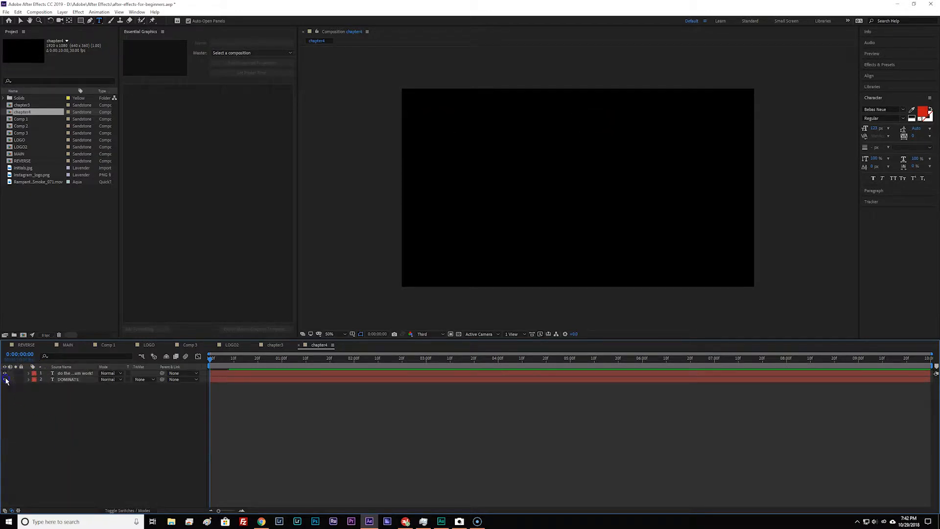
left_click_drag(213, 360, 493, 361)
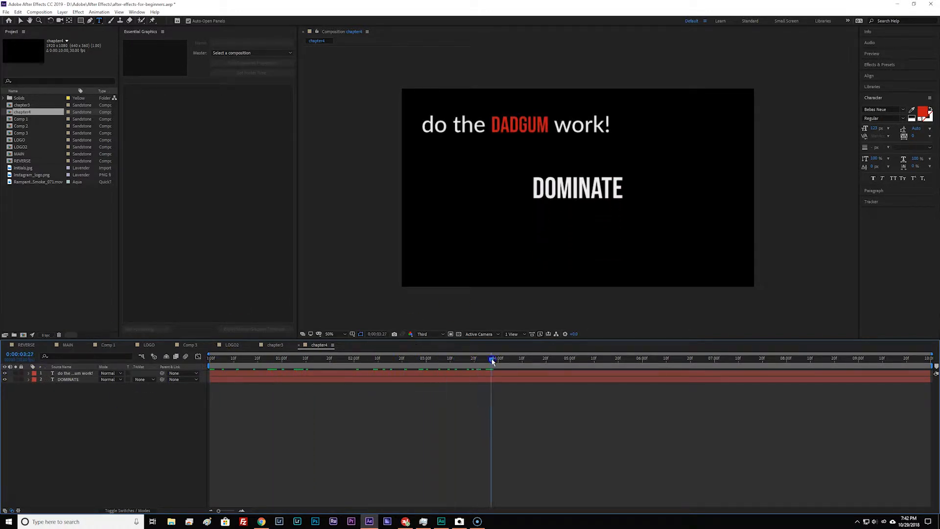
left_click(409, 433)
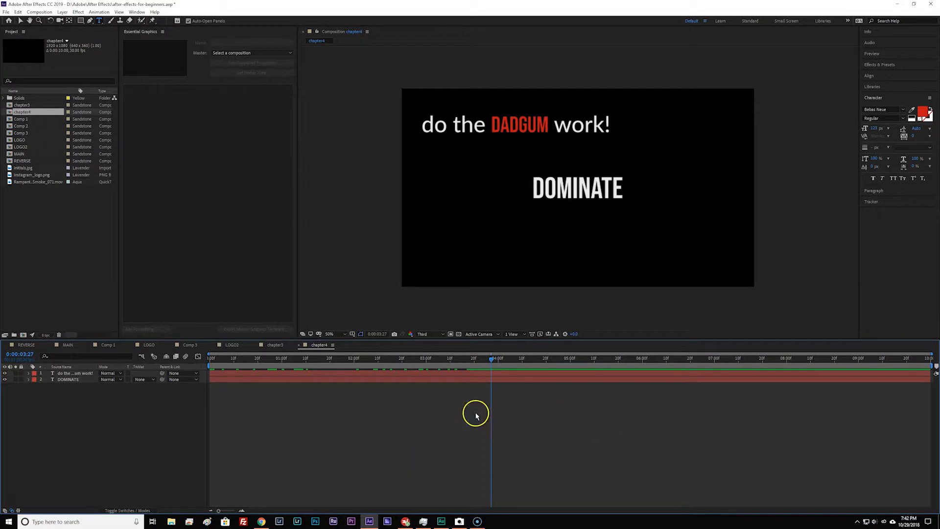
Add a new text layer reading "move something" between the "do the dadgum work!" and DOMINATE lines.
right_click(133, 409)
right_click(145, 477)
mouse_move(237, 387)
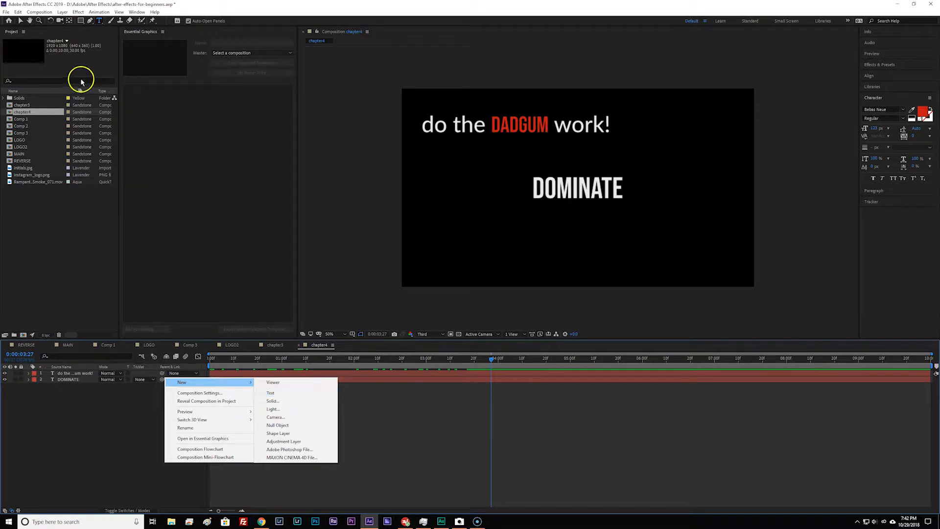
left_click(98, 22)
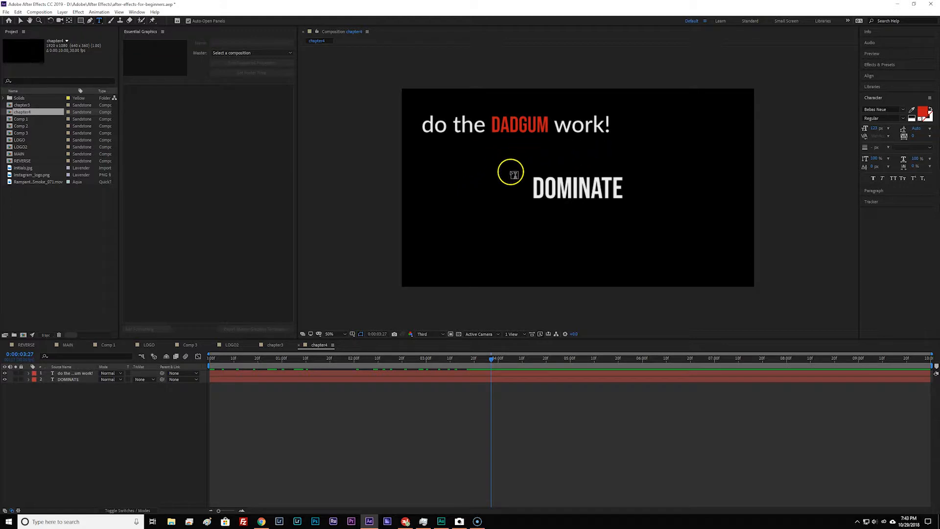
left_click(449, 162)
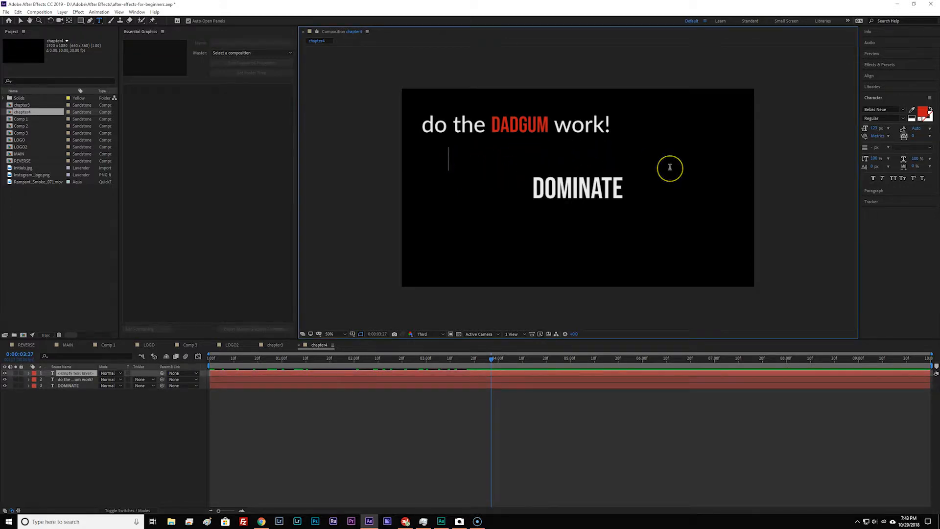
type("mov")
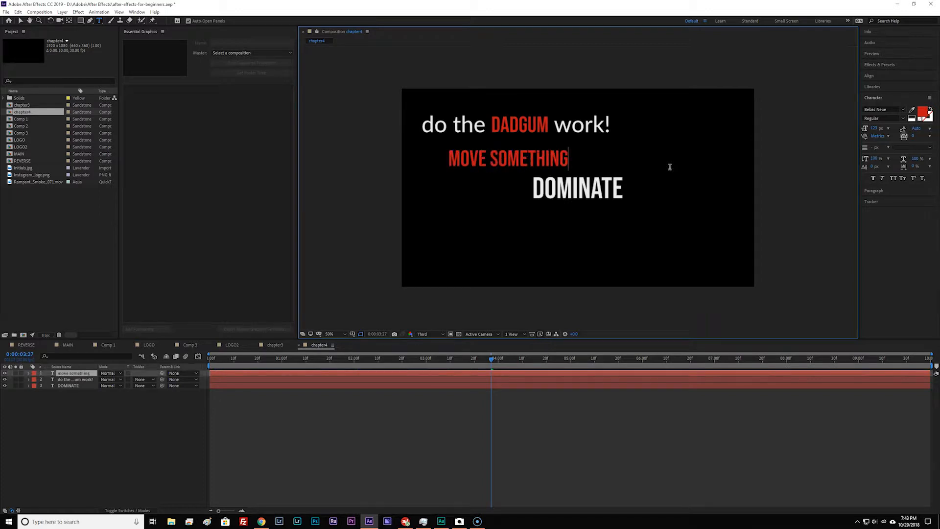
Change the fill color of all the "move something" text to a bright orange.
key("ctrl+a")
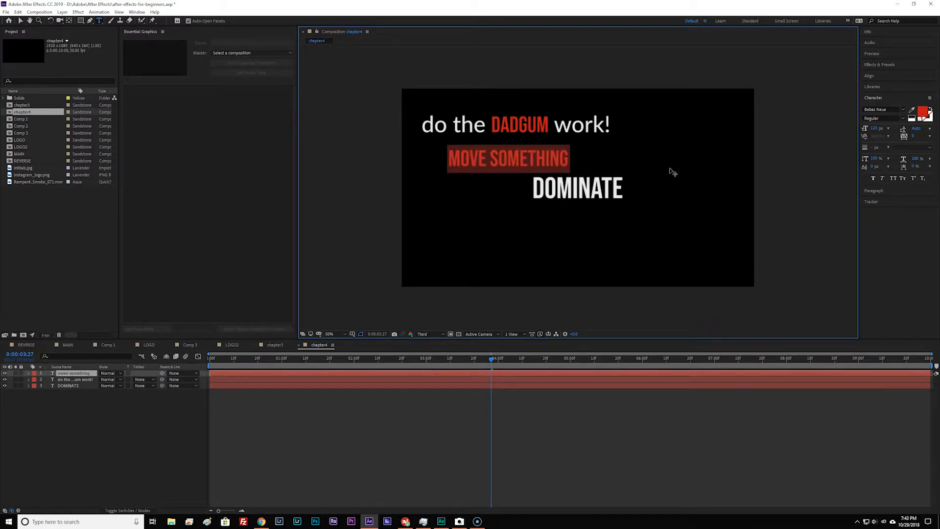
left_click(922, 112)
mouse_move(414, 235)
left_mouse_down()
mouse_move(394, 230)
mouse_move(407, 261)
left_mouse_up()
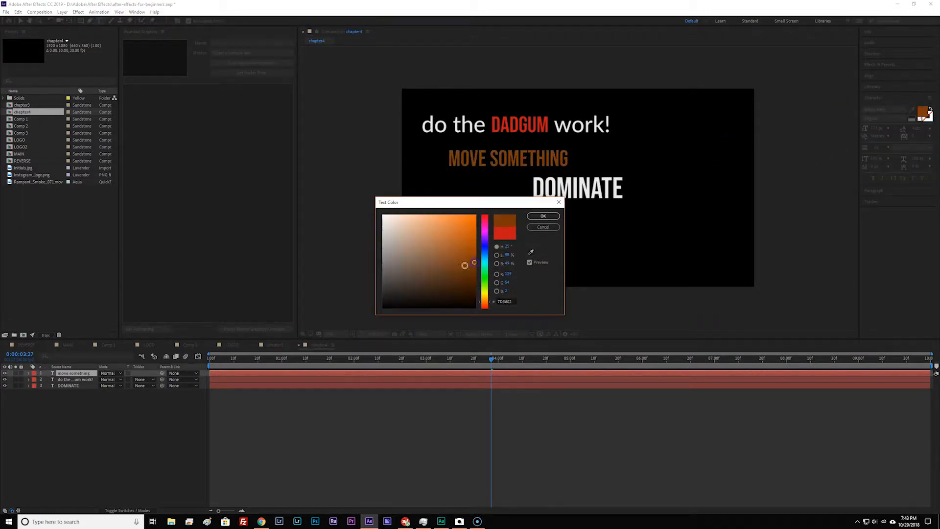
left_click_drag(465, 265, 456, 239)
left_click(483, 303)
left_click(470, 239)
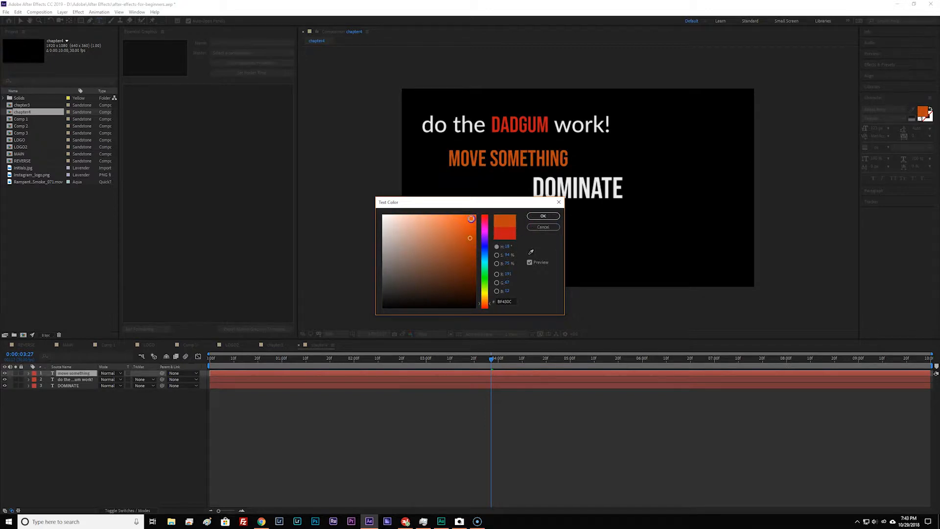
left_click(543, 216)
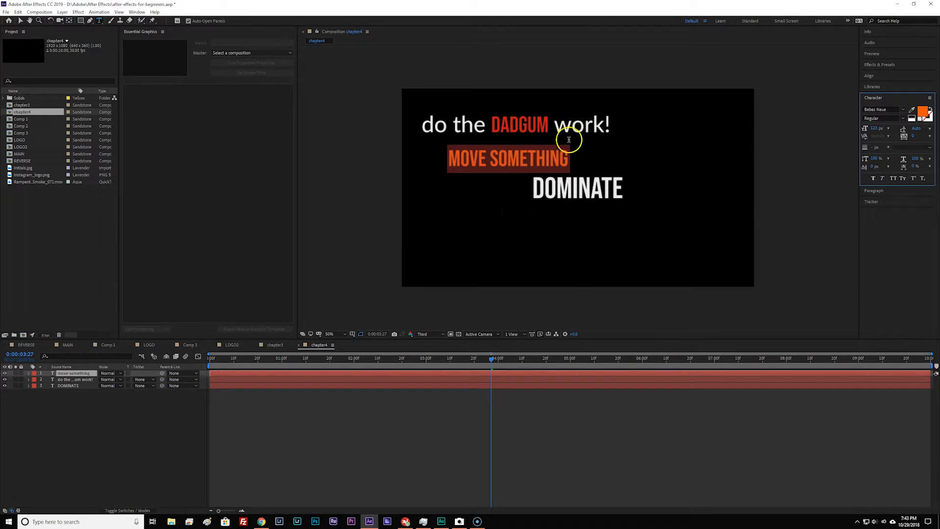
left_click(568, 160)
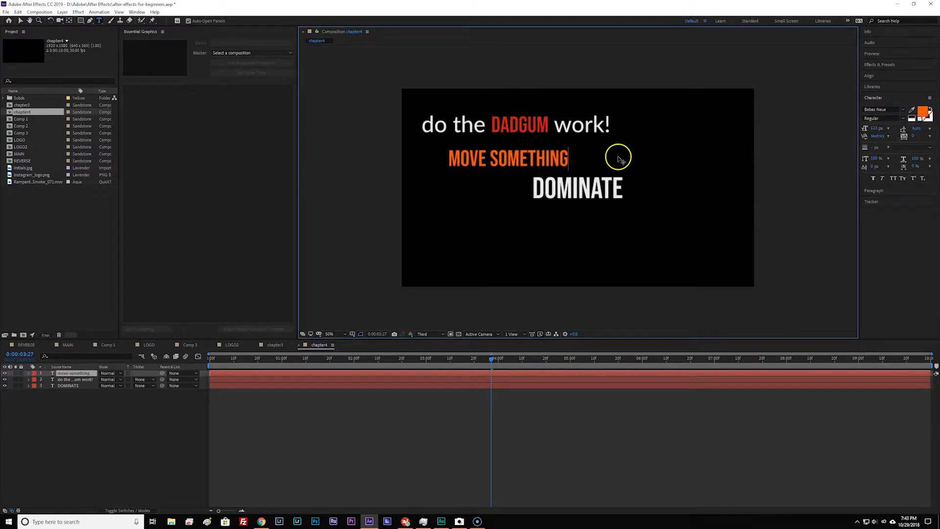
Change the font of all the "move something" text to Impact.
key("ctrl+a")
left_click(904, 110)
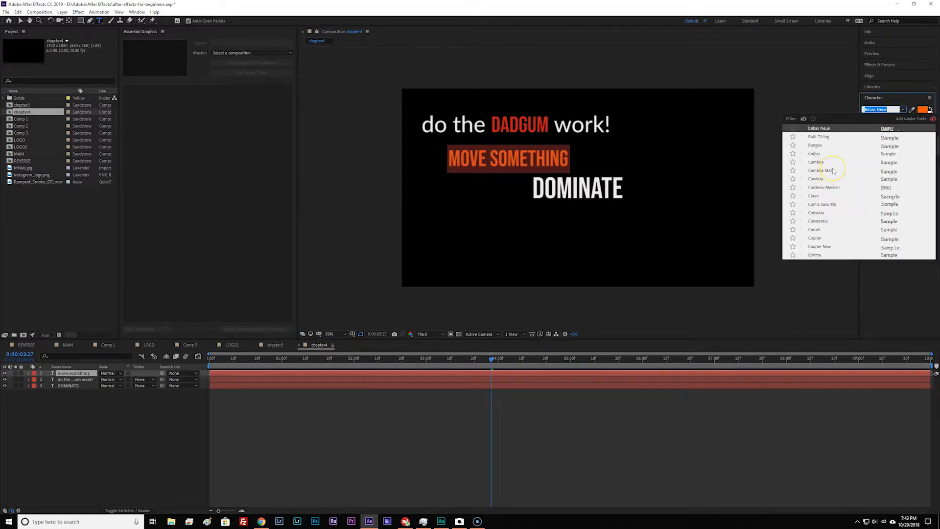
type("imp")
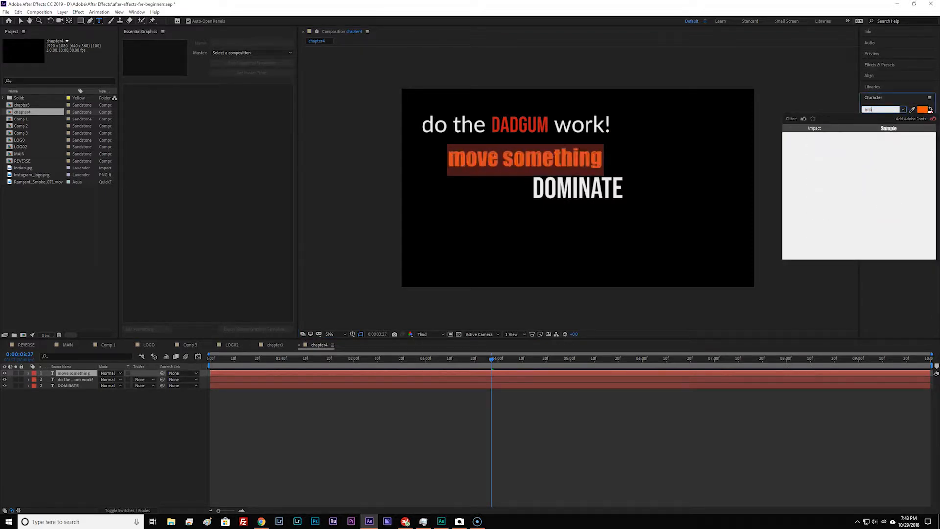
left_click(837, 140)
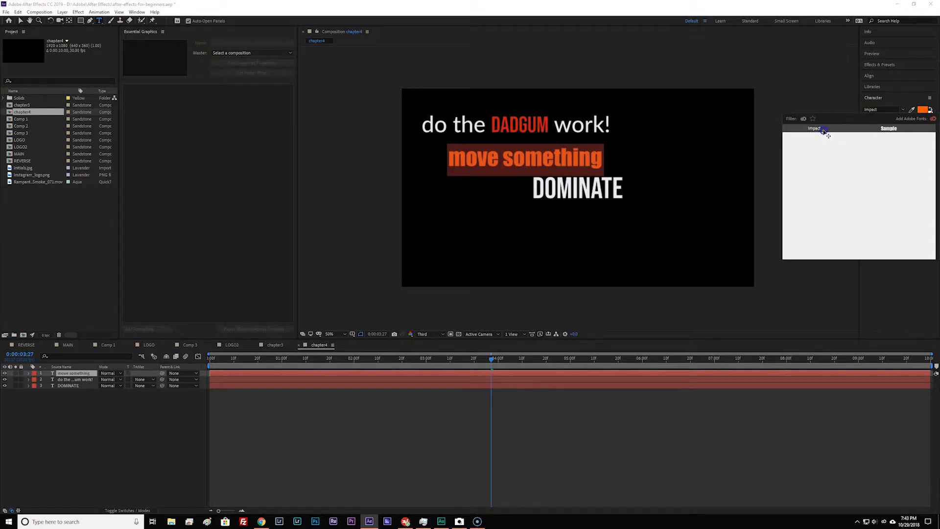
left_click(581, 161)
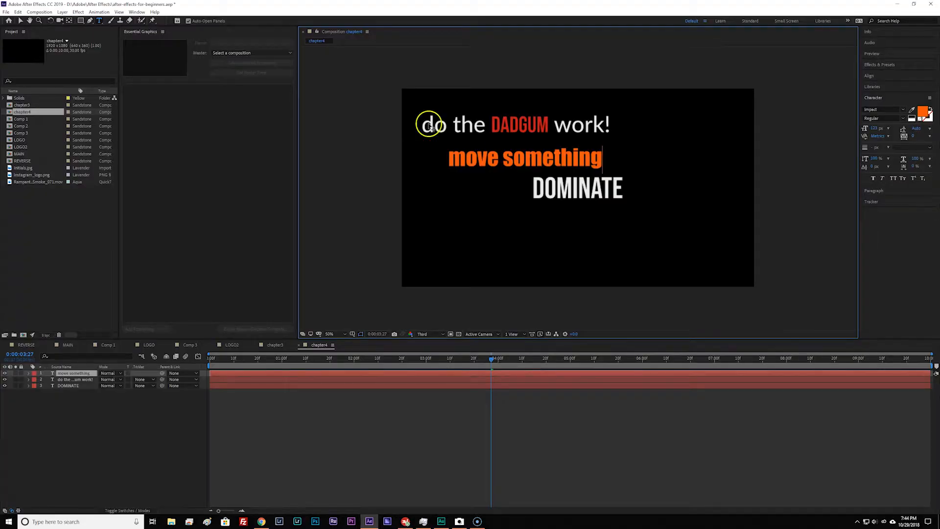
With the Pen tool, start a curved mask path on the "move something" layer from outside the frame's left edge, looping under and around DOMINATE to above "DADGUM".
left_click(91, 21)
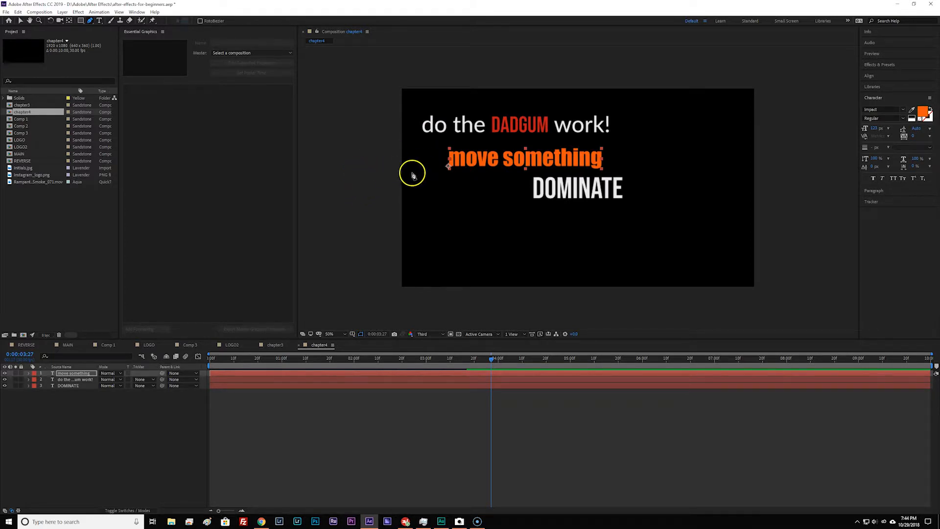
left_click(353, 184)
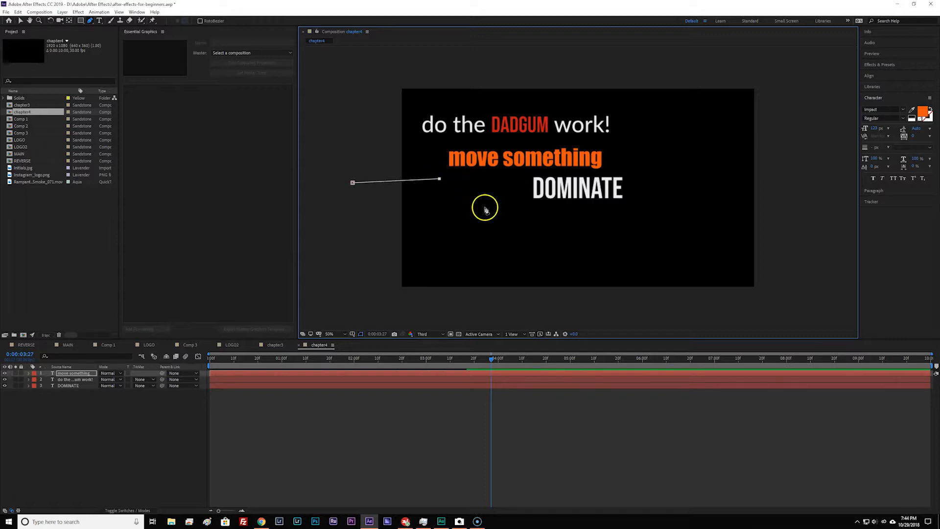
left_click(495, 220)
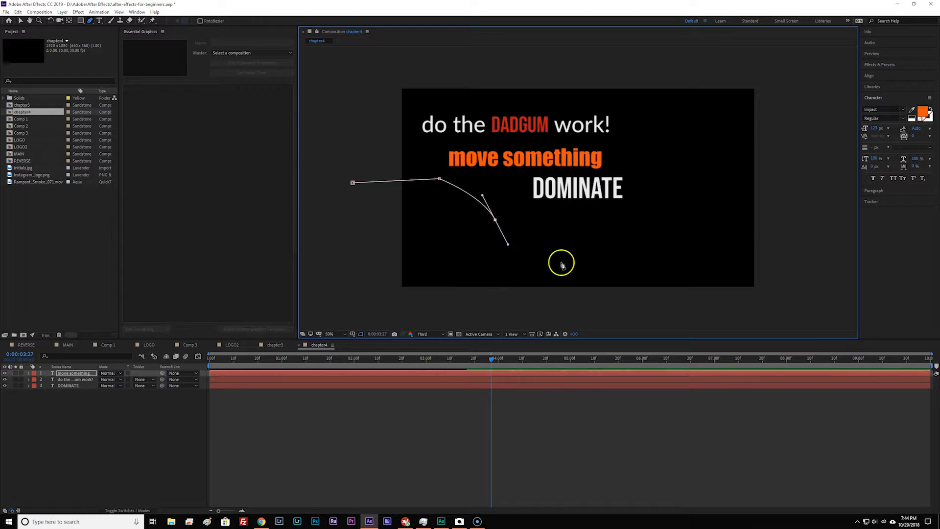
left_click_drag(596, 261, 612, 262)
left_click_drag(674, 256, 690, 250)
left_click_drag(721, 193, 724, 169)
left_click(699, 110)
left_click_drag(683, 103, 683, 103)
left_click(557, 99)
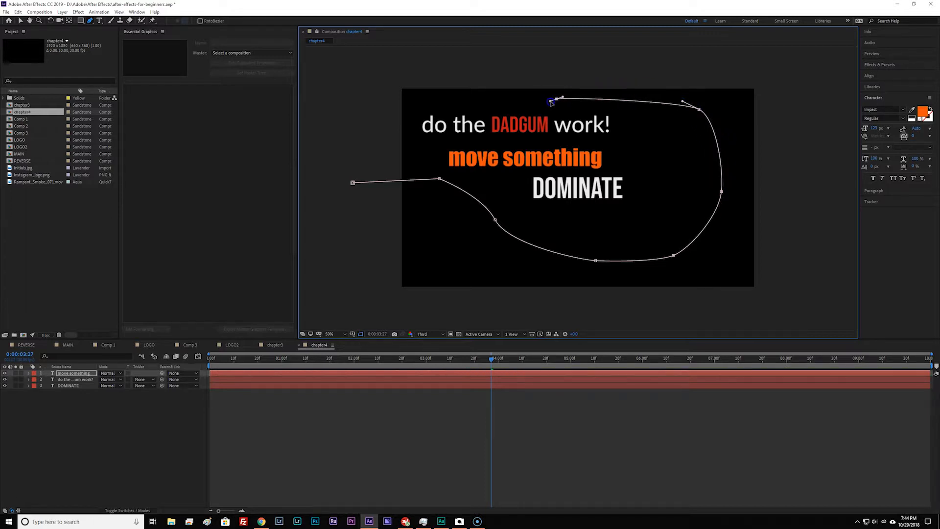
Continue the mask path down DOMINATE's left side, beneath it again, and out beyond the frame's right edge.
left_click(513, 129)
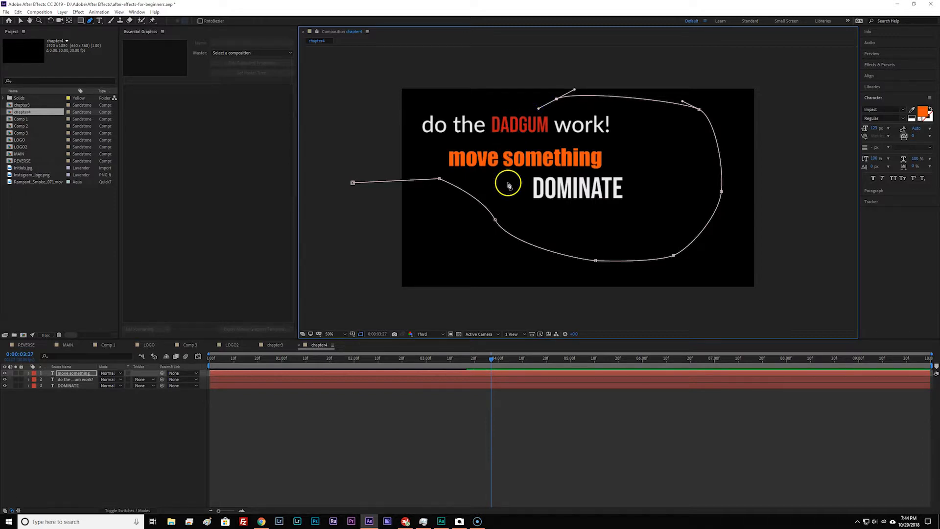
left_click_drag(488, 189, 499, 211)
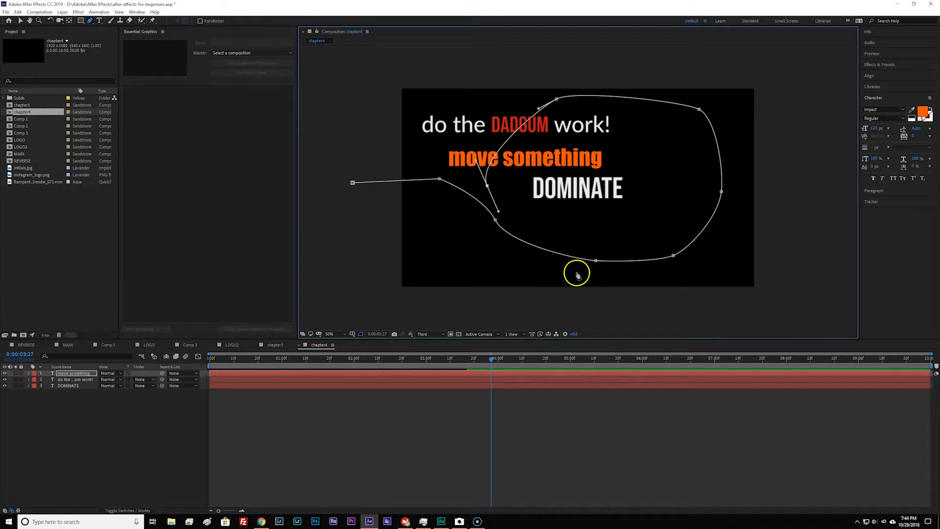
left_click_drag(578, 276, 629, 282)
left_click_drag(701, 268, 726, 252)
left_click(744, 198)
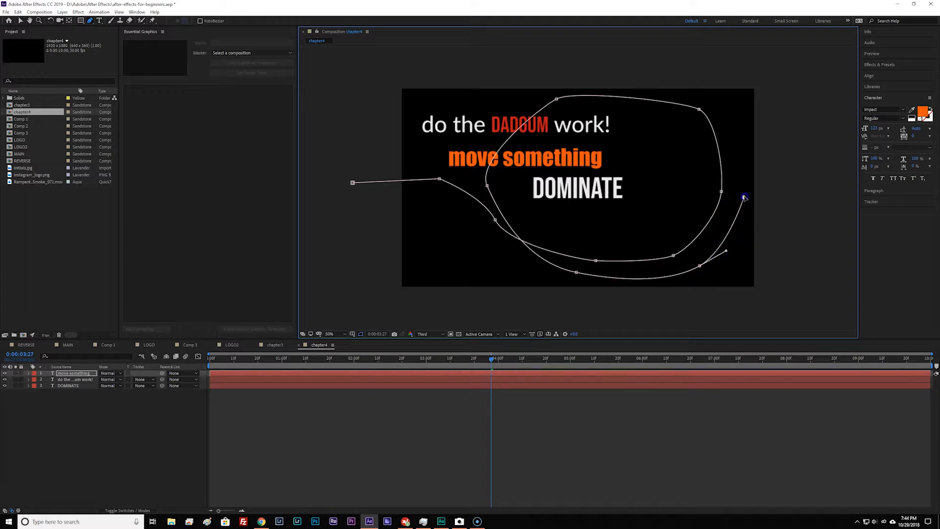
left_click_drag(770, 182, 815, 170)
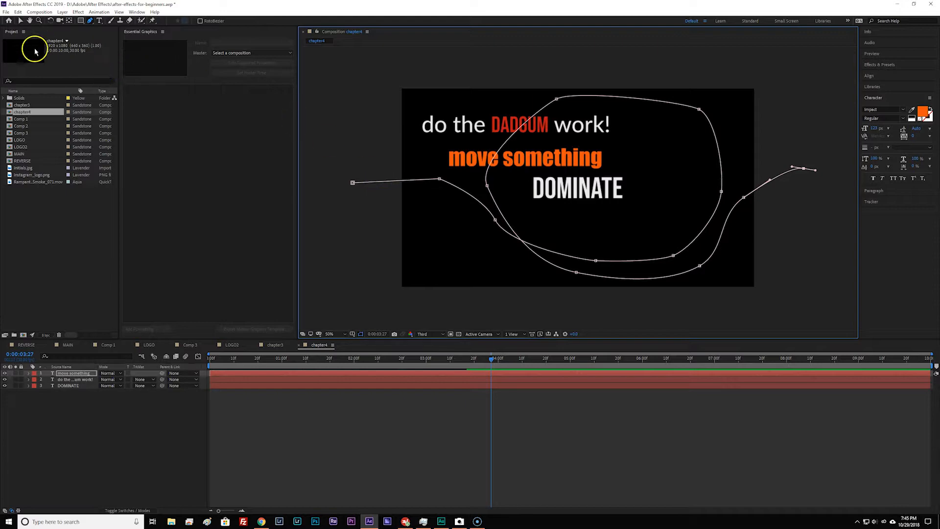
left_click(21, 21)
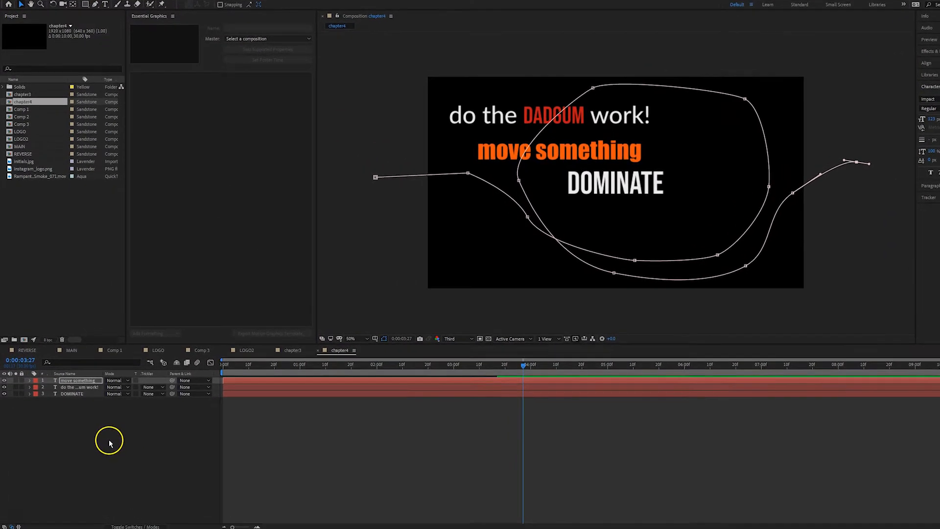
Add a Position text animator to the "move something" layer.
left_click(74, 380)
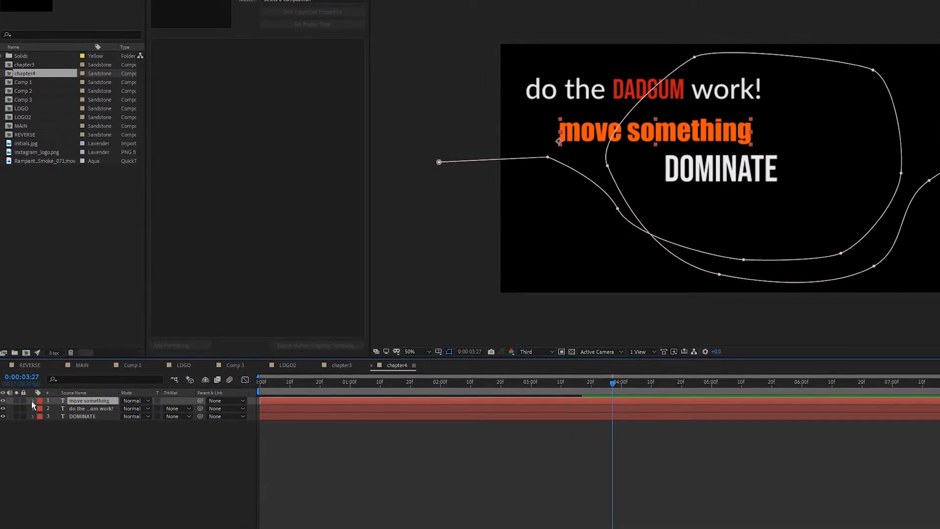
left_click(32, 401)
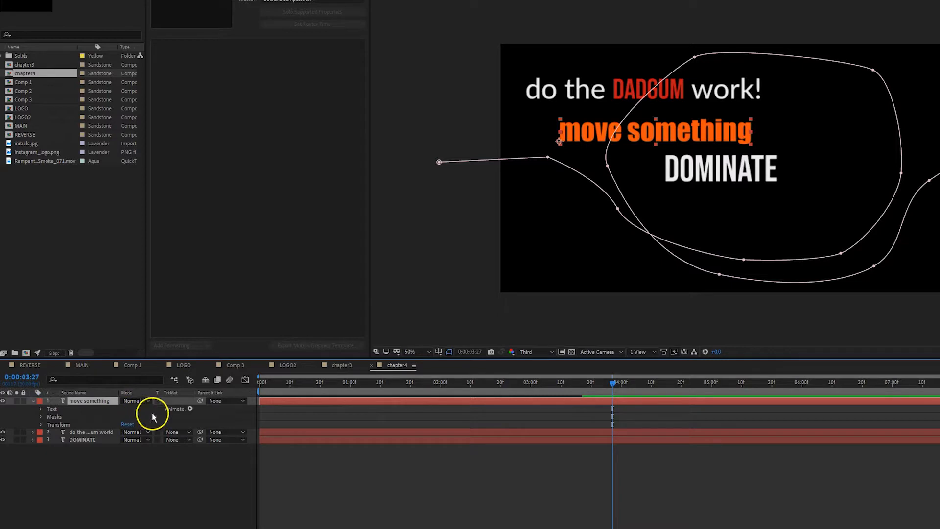
left_click(190, 408)
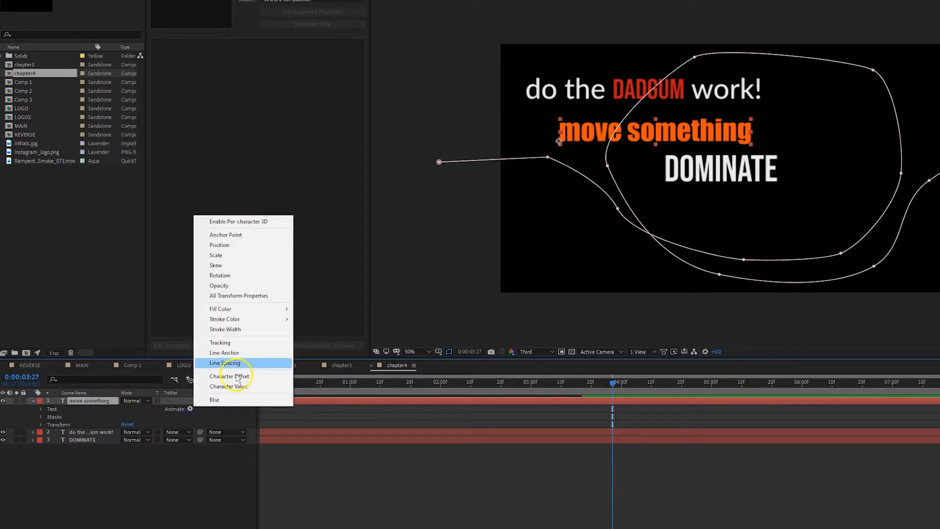
left_click(219, 245)
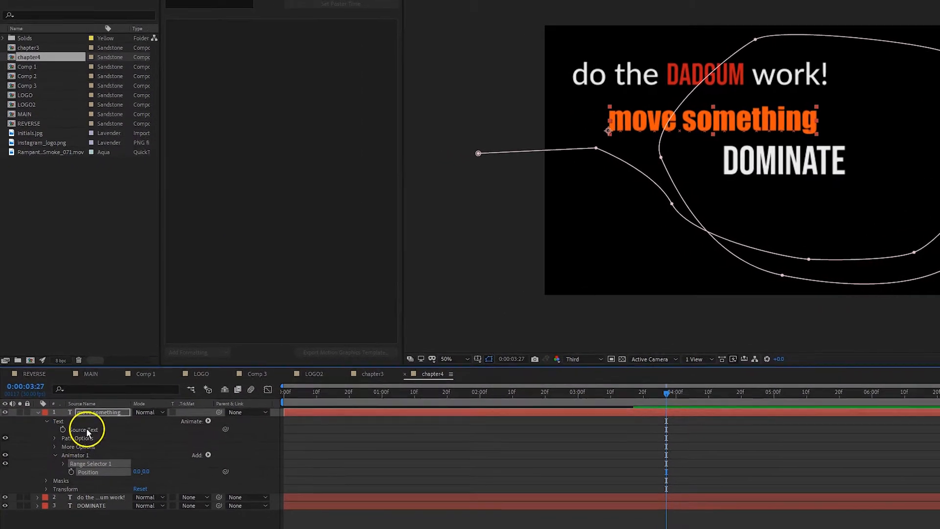
Set the path option of the "move something" text to Mask 1.
left_click(72, 441)
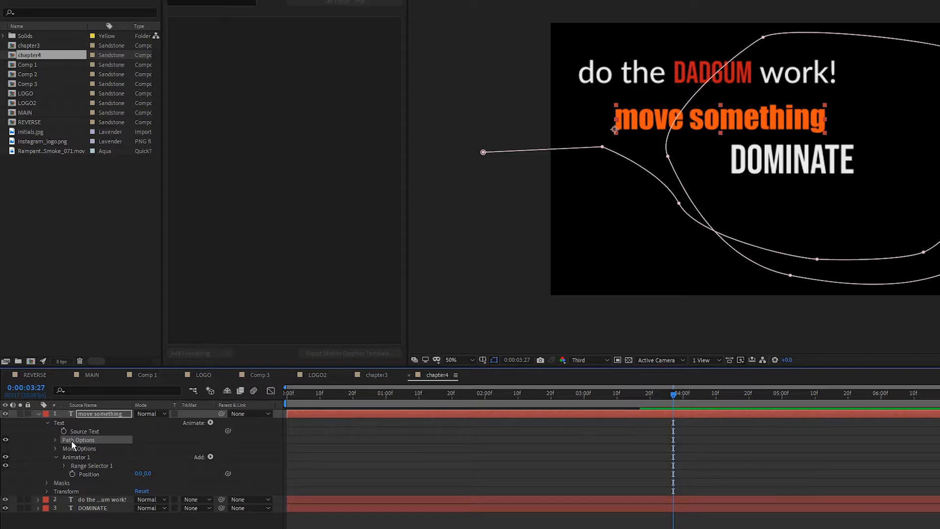
left_click(56, 440)
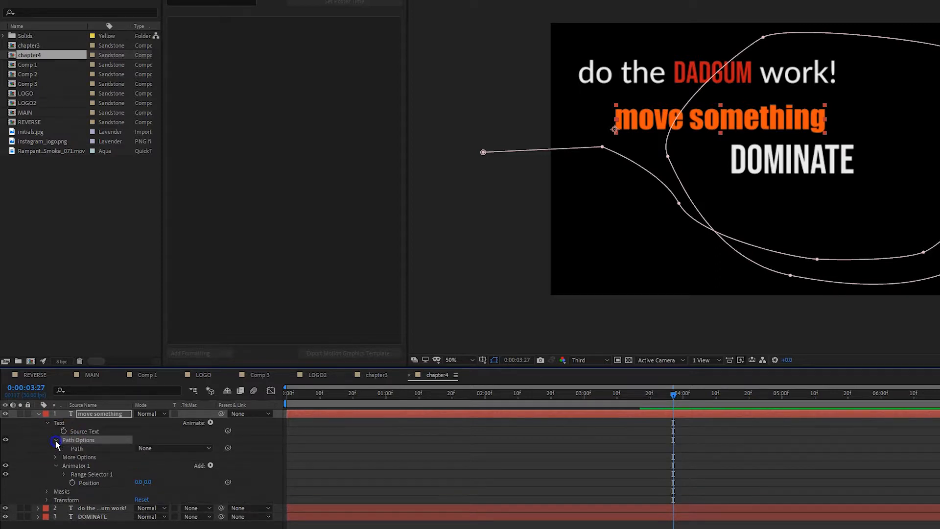
left_click(77, 448)
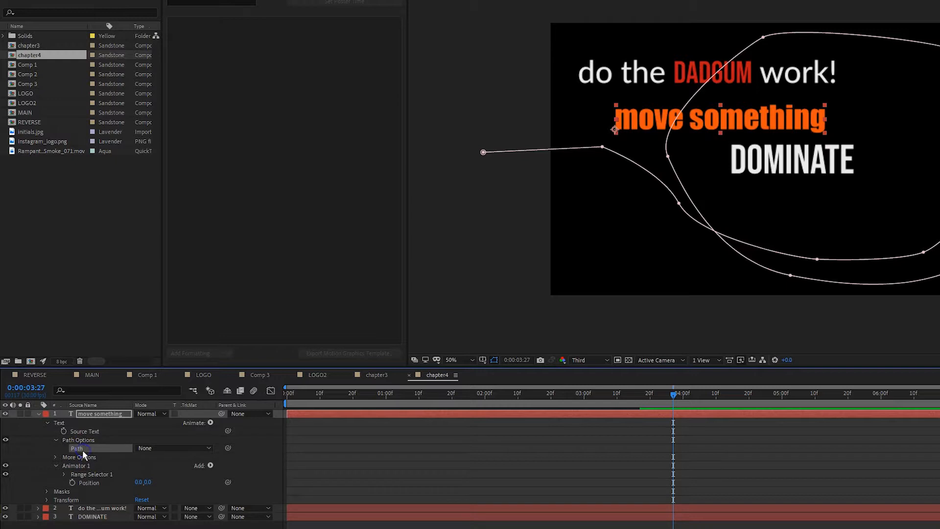
left_click(183, 477)
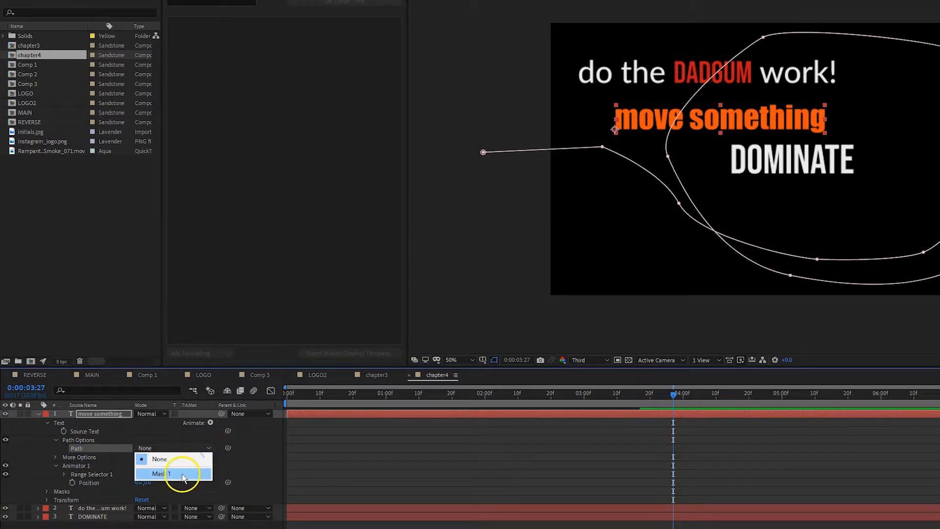
left_click(183, 474)
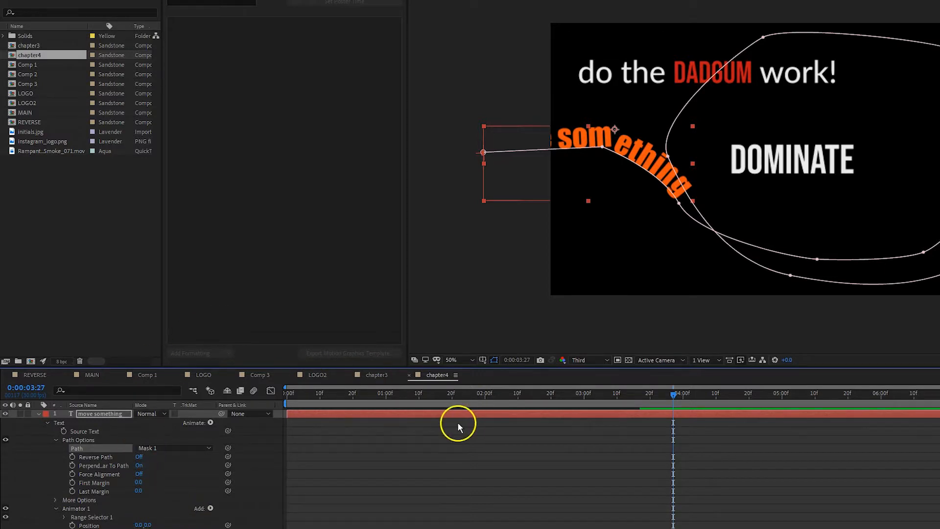
At 0:00:00:00, set the animator's Position to -622, 0 so the text sits off-frame, and start keyframing it.
left_click_drag(672, 392, 268, 427)
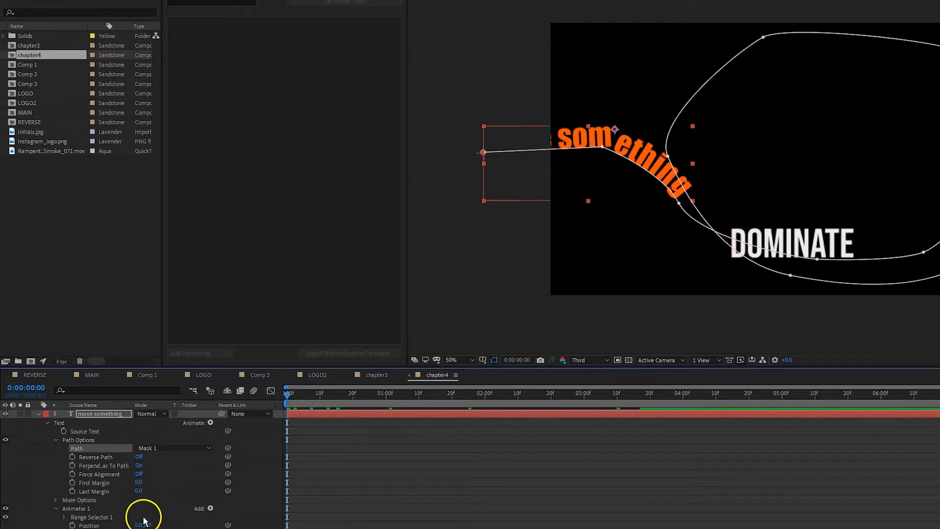
left_click_drag(139, 526, 4, 506)
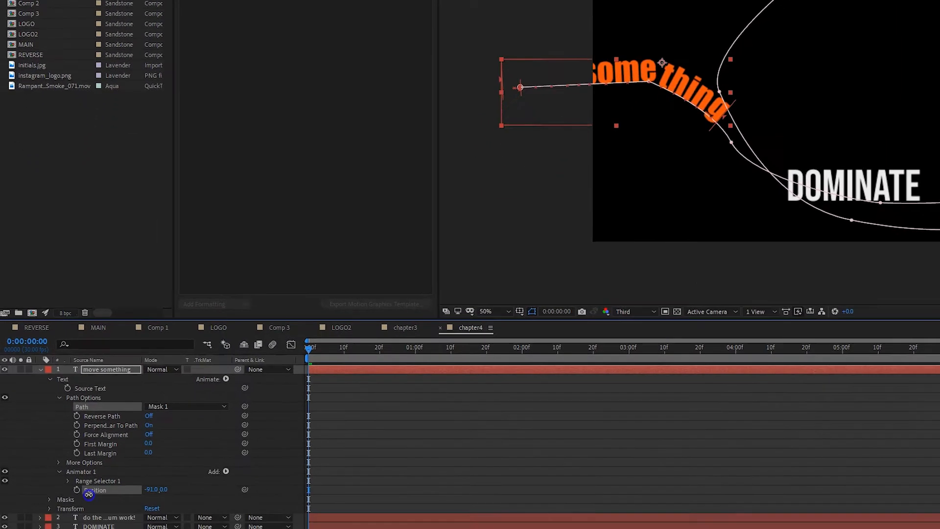
left_click_drag(158, 483, 4, 482)
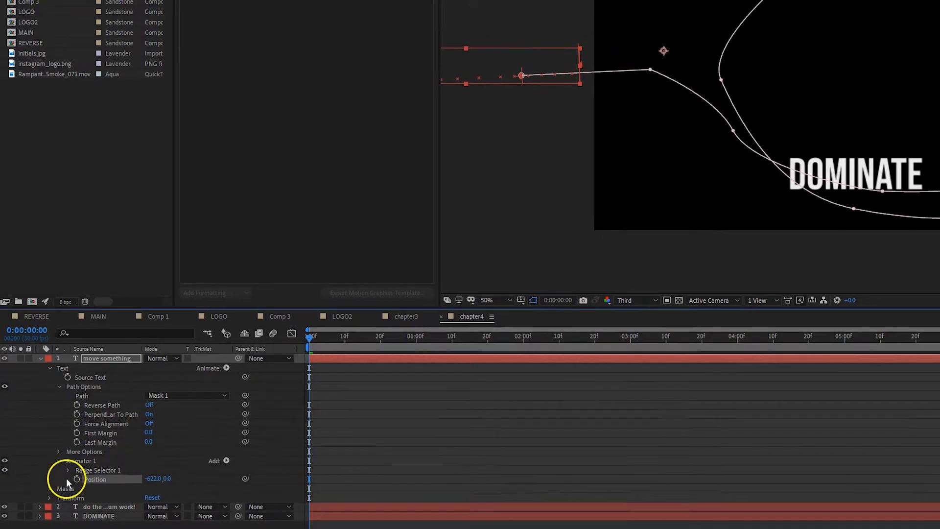
left_click(78, 482)
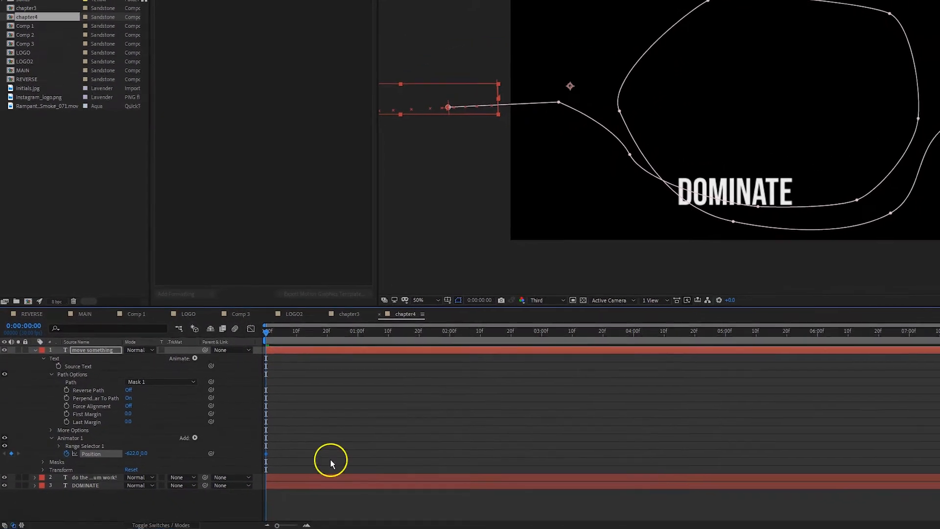
At 0:00:02:09, keyframe the animator's Position at 1032, 0 so the text sits along the curve below DOMINATE.
left_click(280, 334)
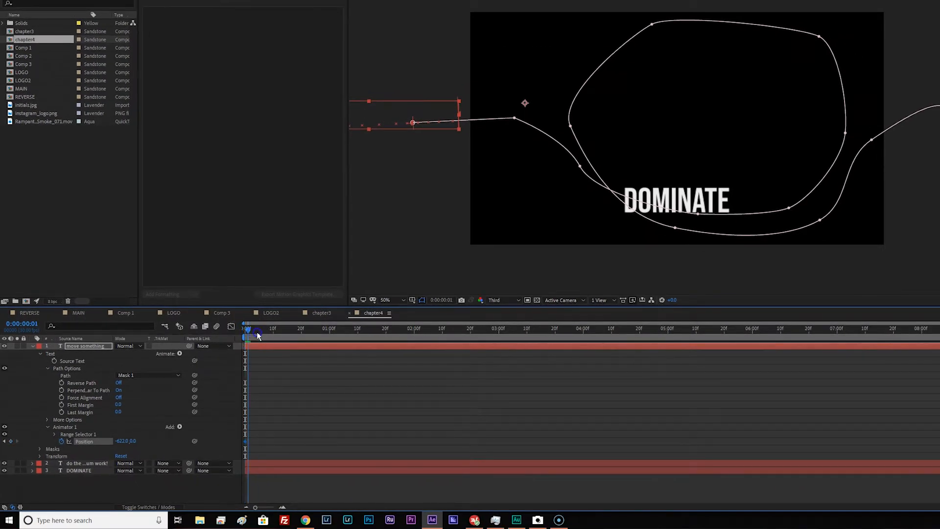
left_click_drag(259, 335, 439, 347)
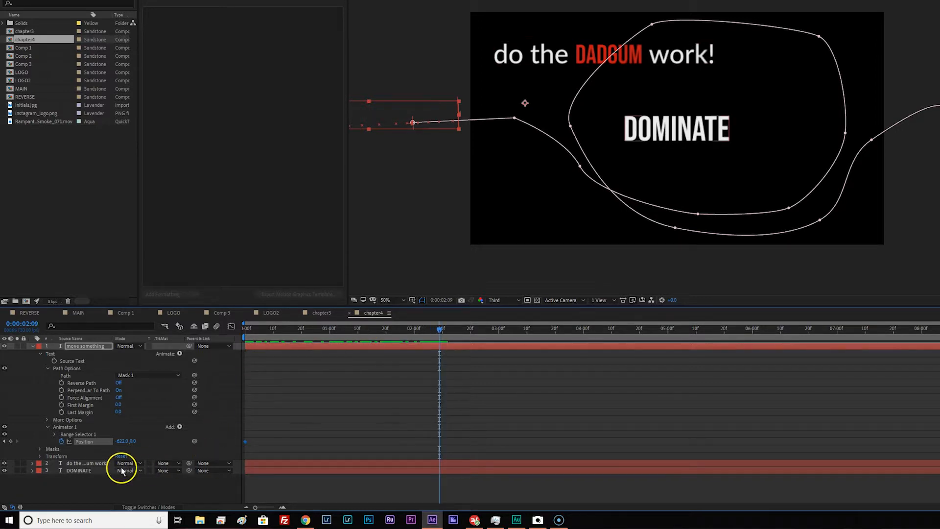
left_click_drag(156, 437, 773, 521)
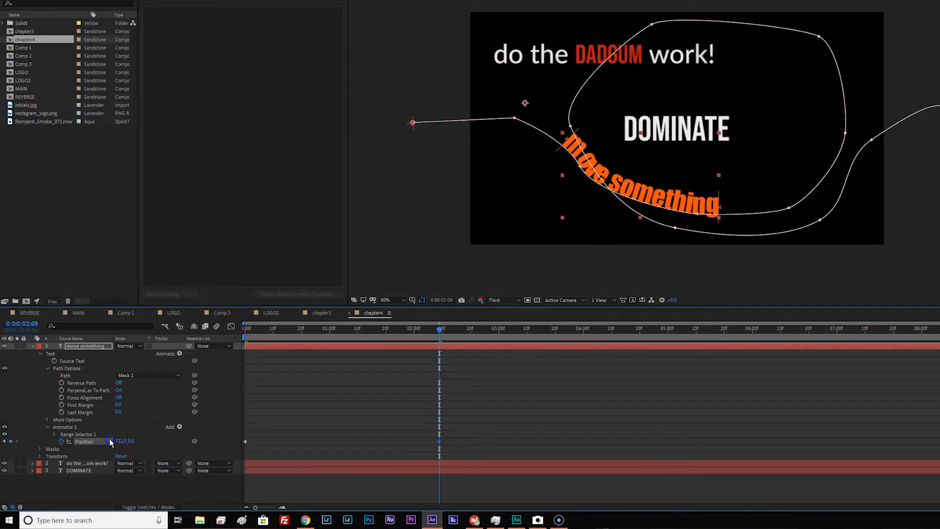
mouse_move(118, 439)
left_mouse_down()
mouse_move(139, 440)
mouse_move(132, 443)
left_mouse_up()
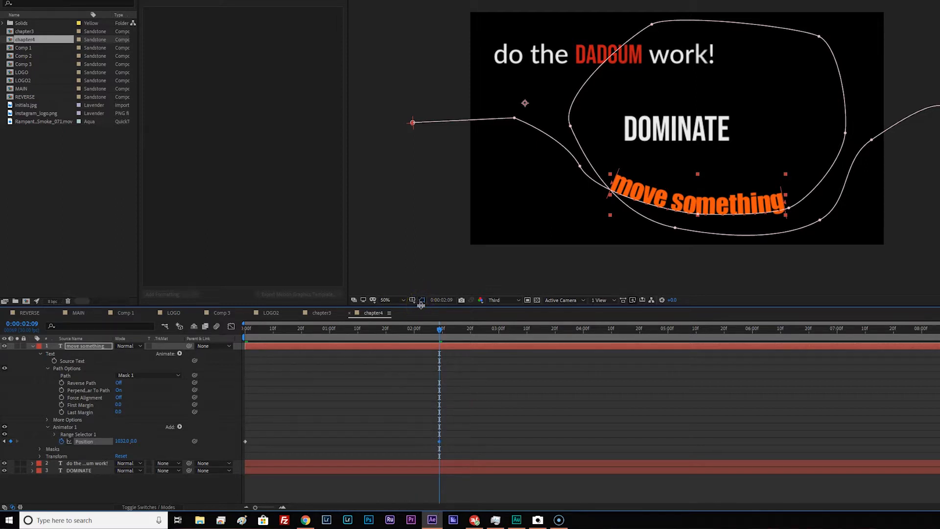
Add a Position keyframe at 0:00:04:00 that holds the text at its current place on the path.
left_click_drag(444, 338, 478, 332)
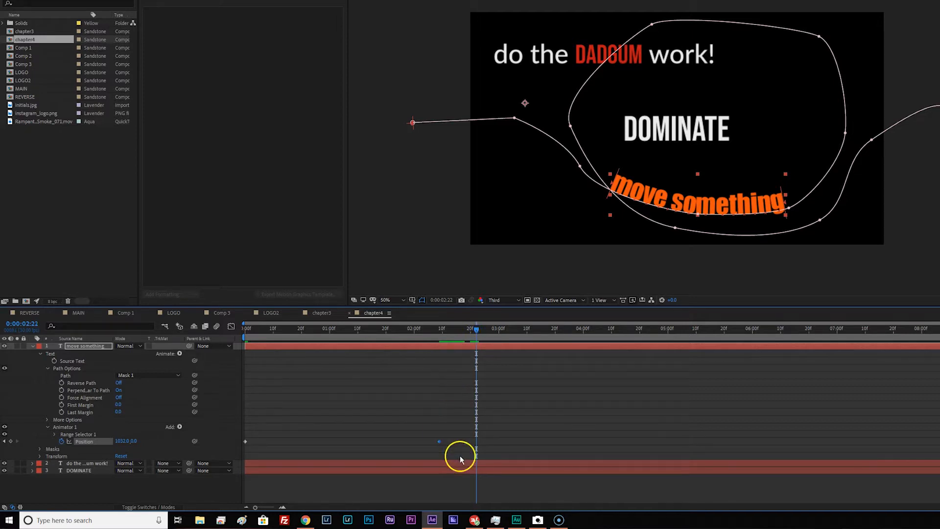
left_click_drag(492, 332, 584, 338)
left_click(586, 502)
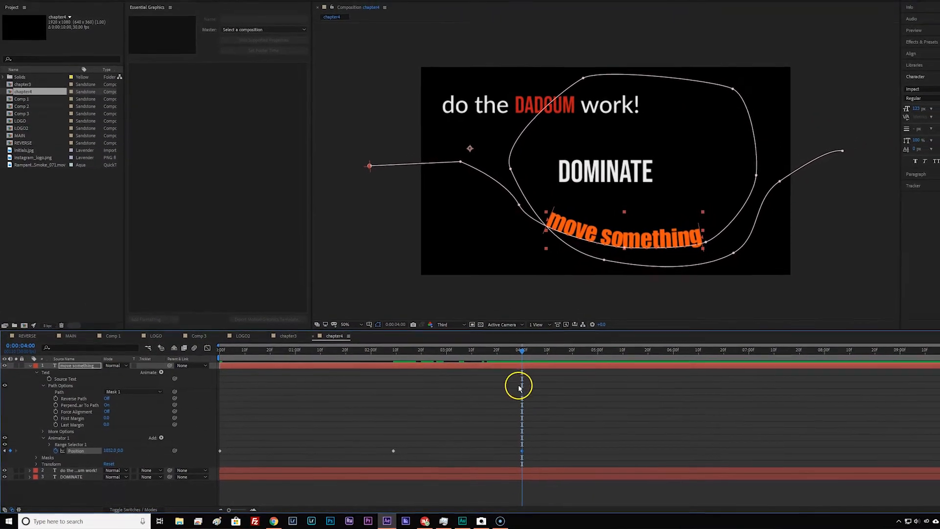
At 0:00:09:18, increase the animator's Position X until the text has travelled along the path and out past the frame's right edge.
left_click_drag(500, 361, 910, 388)
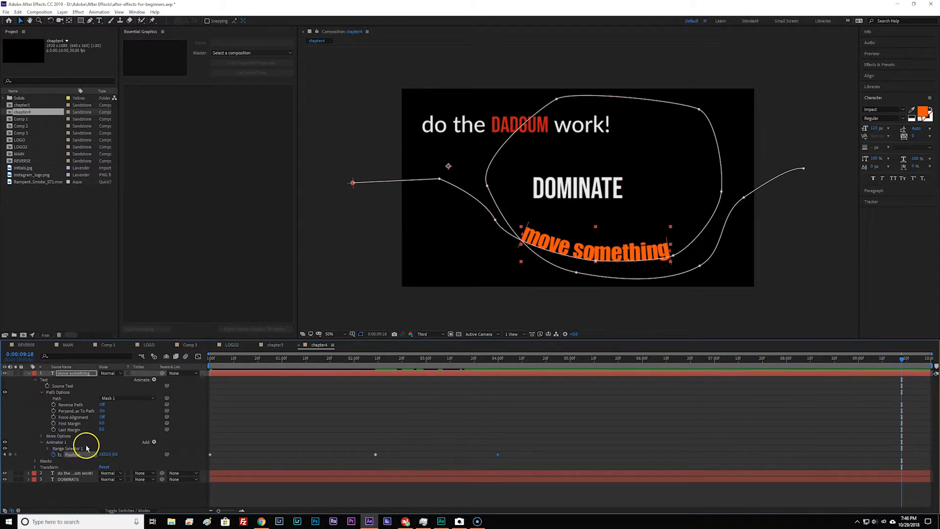
left_click_drag(102, 454, 291, 451)
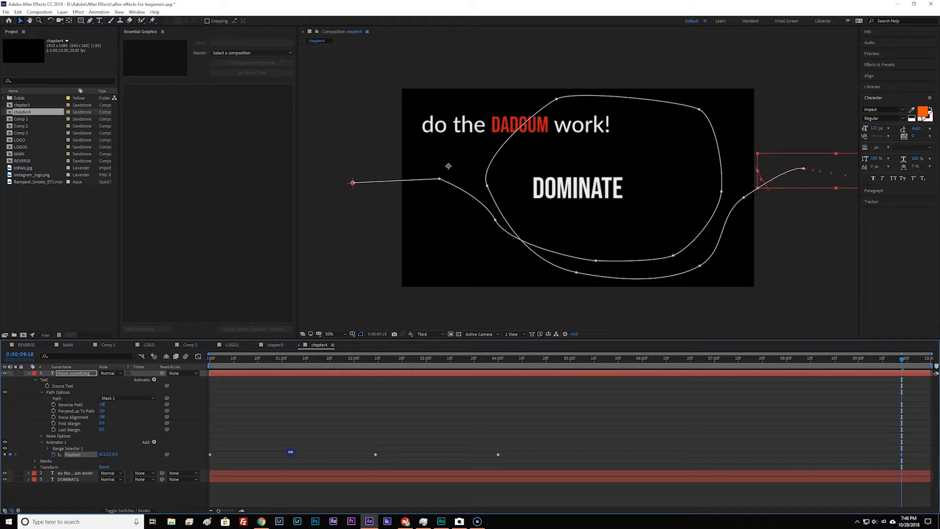
left_click(366, 452)
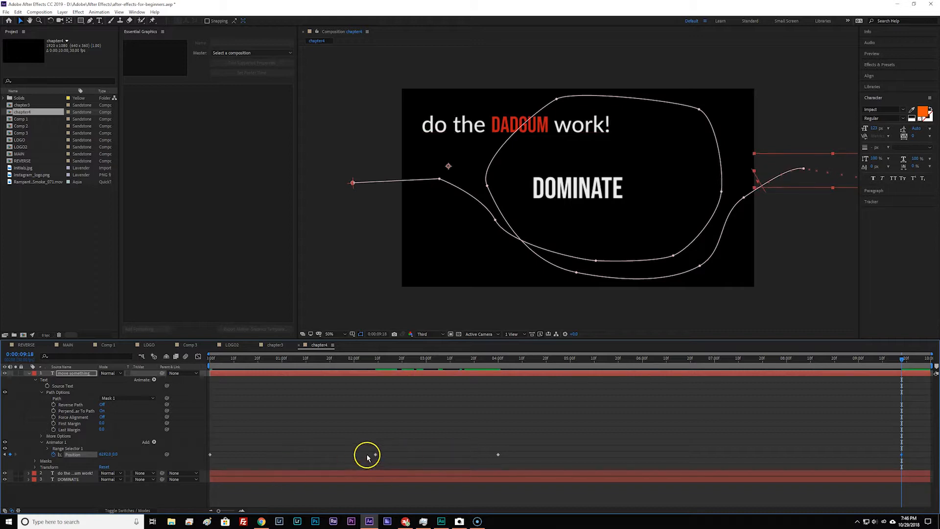
Preview the text animation from the start, and apply Easy Ease to the Position keyframes at 0:00:02:09 and 0:00:04:00.
left_click_drag(900, 361, 195, 429)
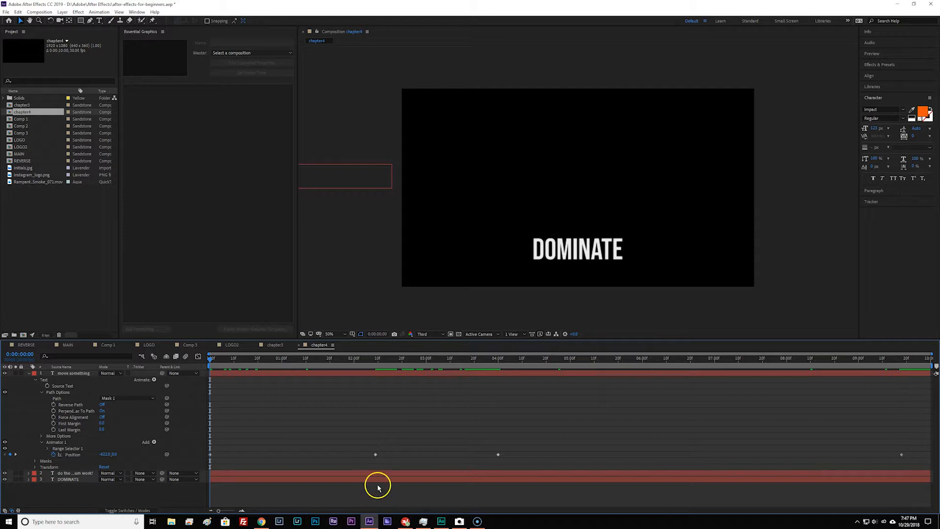
key("space")
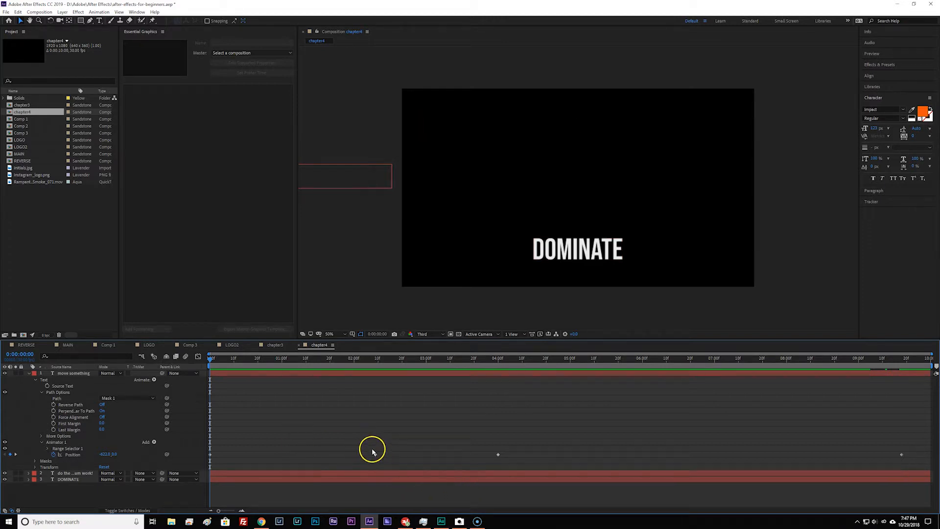
left_click_drag(371, 449, 512, 464)
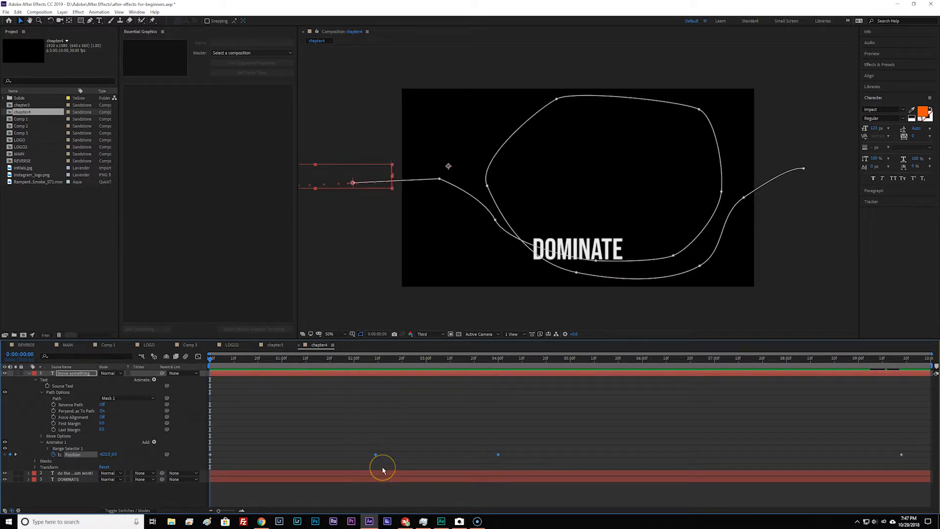
key("F9")
left_click(399, 416)
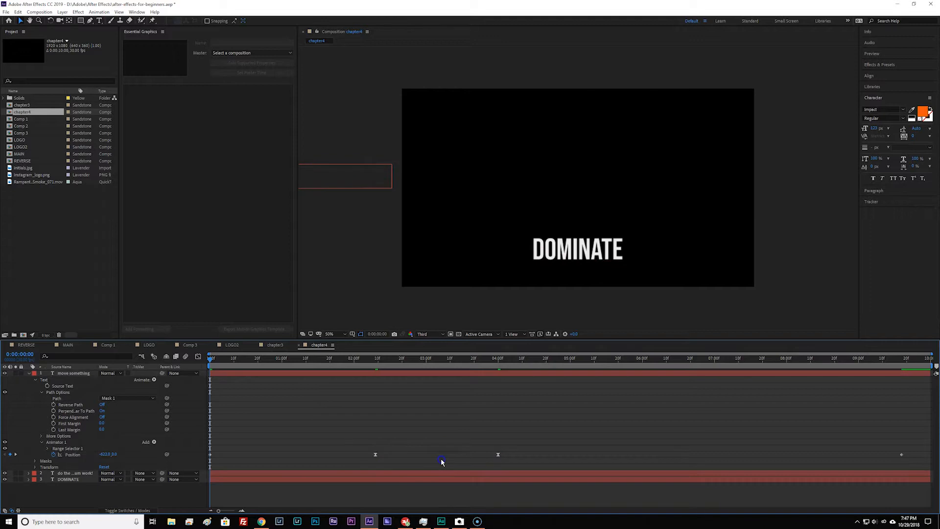
Play back the composition from the start to check the eased motion of the text along the path.
left_click(483, 473)
left_click(308, 448)
key("space")
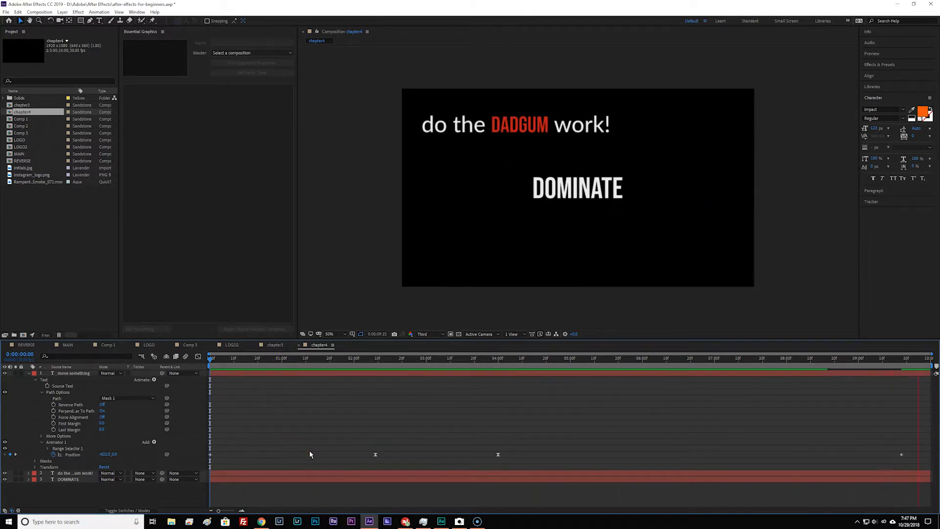
key("space")
key("space")
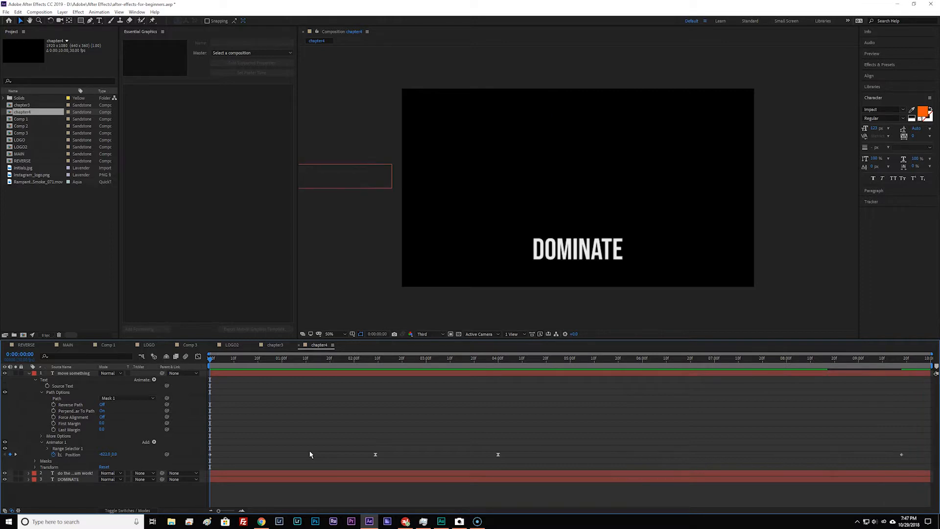
Move the last Position keyframe earlier to 0:00:06:13 so the text exits faster, and preview the animation.
left_click(902, 457)
left_click_drag(903, 456, 888, 459)
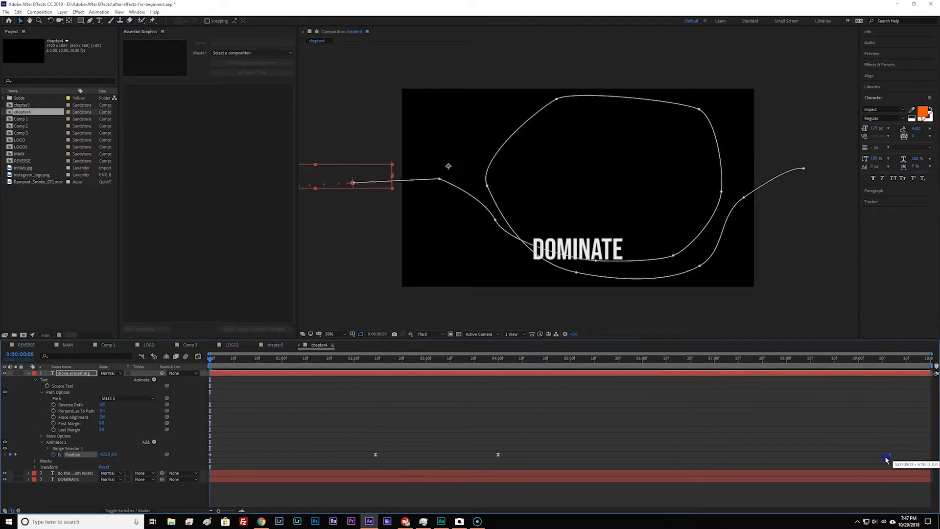
left_click_drag(783, 463, 789, 464)
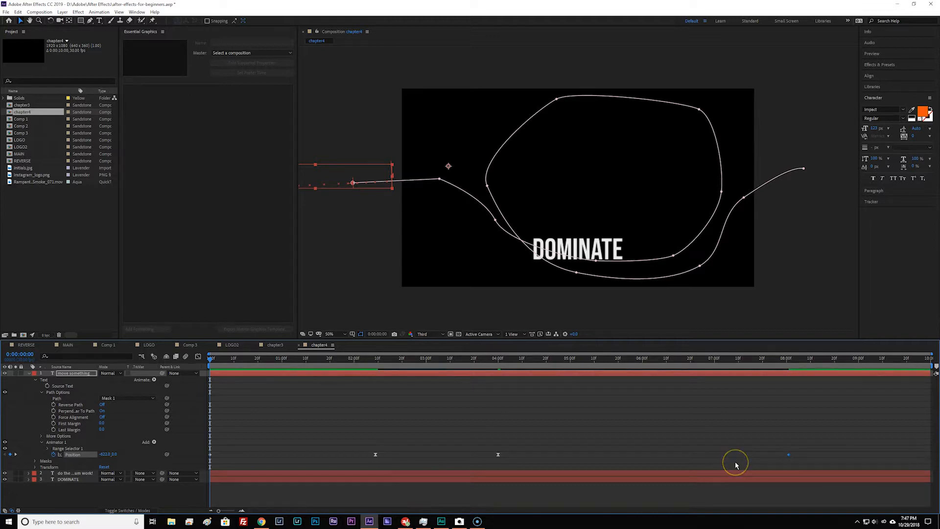
key("space")
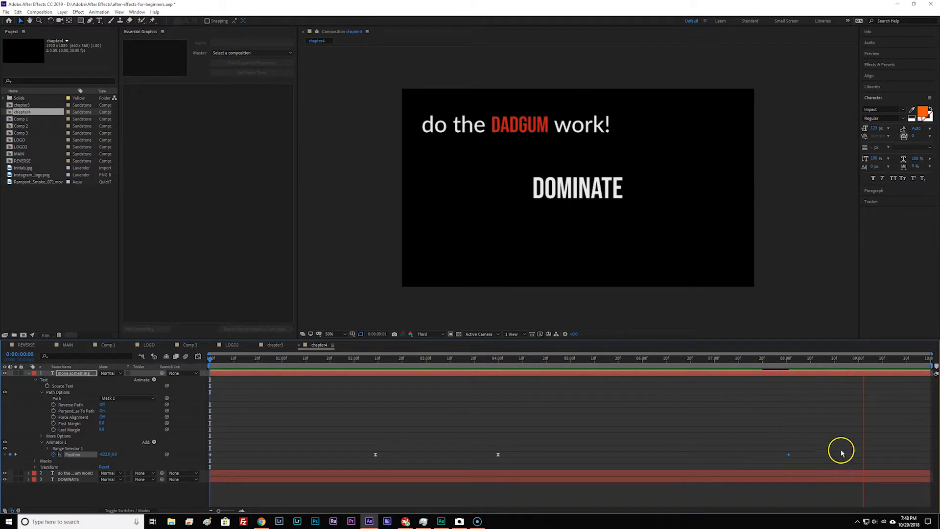
left_click_drag(788, 455, 768, 461)
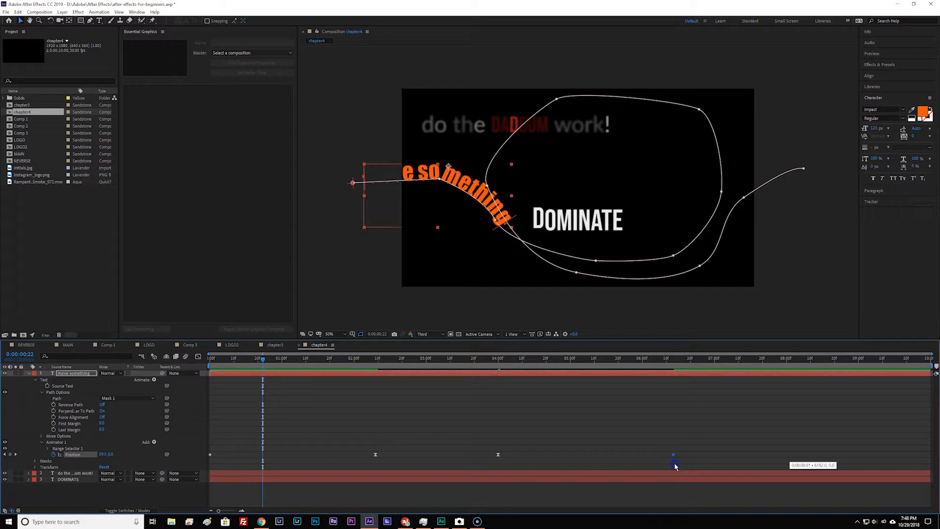
left_click(232, 434)
key("space")
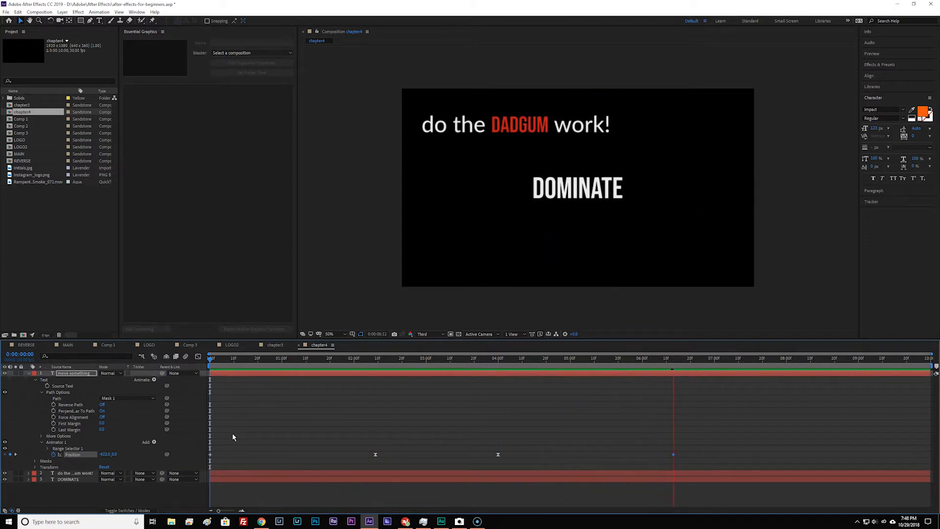
At the last Position keyframe, 0:00:06:13, increase Position X until the text sits completely past the frame's right edge.
left_click(599, 369)
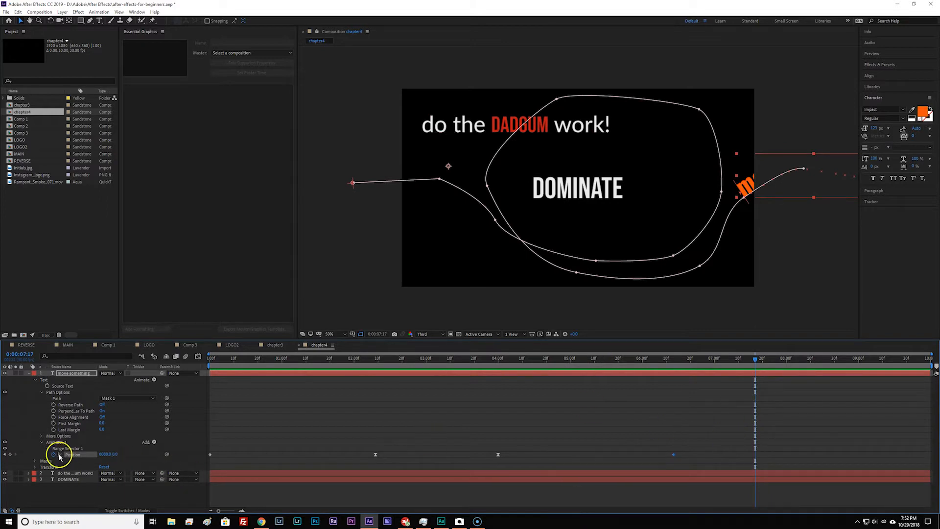
left_click(5, 455)
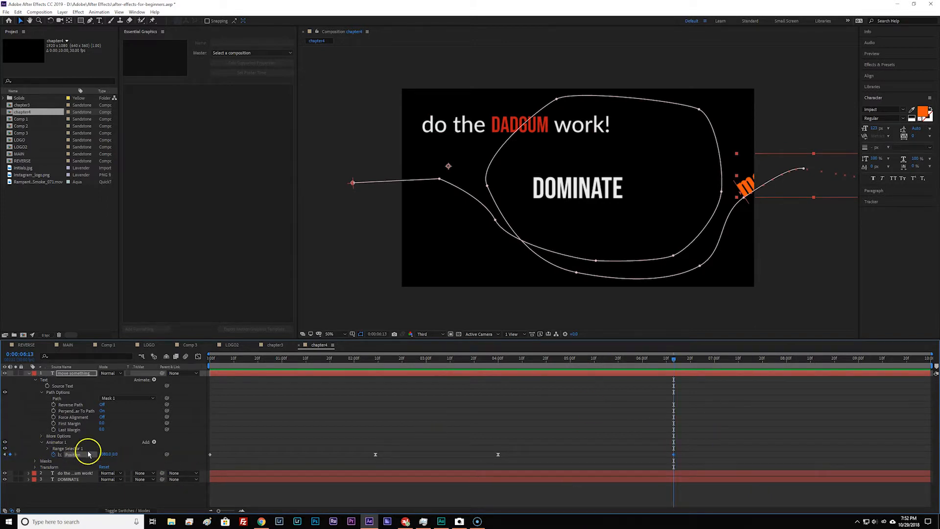
left_click(85, 455)
left_click_drag(101, 455, 129, 448)
left_click(662, 458)
left_click(676, 455)
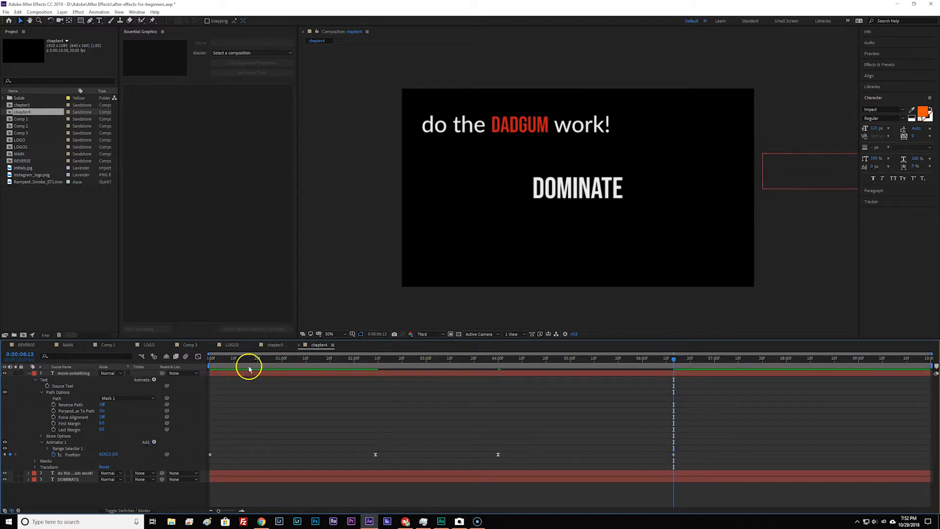
In the Graph Editor, lengthen the outgoing speed handle of the 0:00:04:00 Position keyframe so the text accelerates late, and return to the layer bars.
left_click(197, 357)
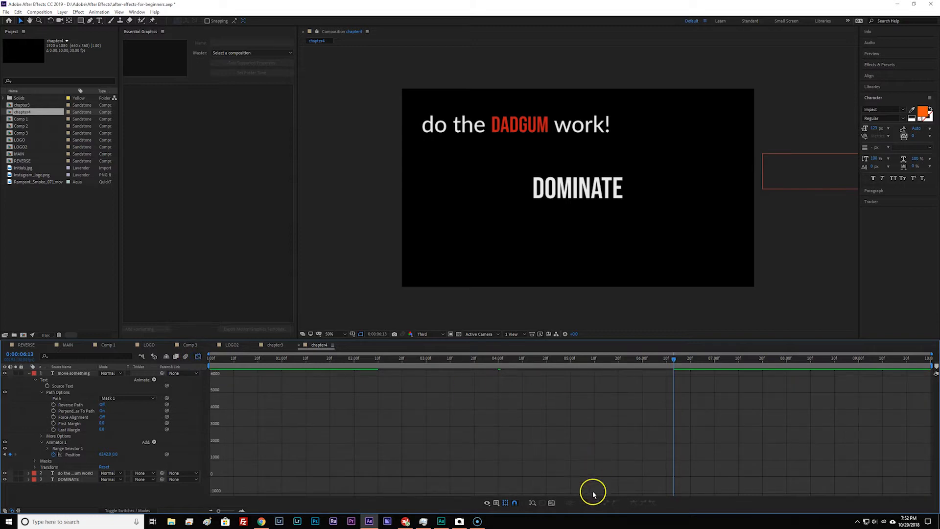
left_click(72, 455)
mouse_move(674, 440)
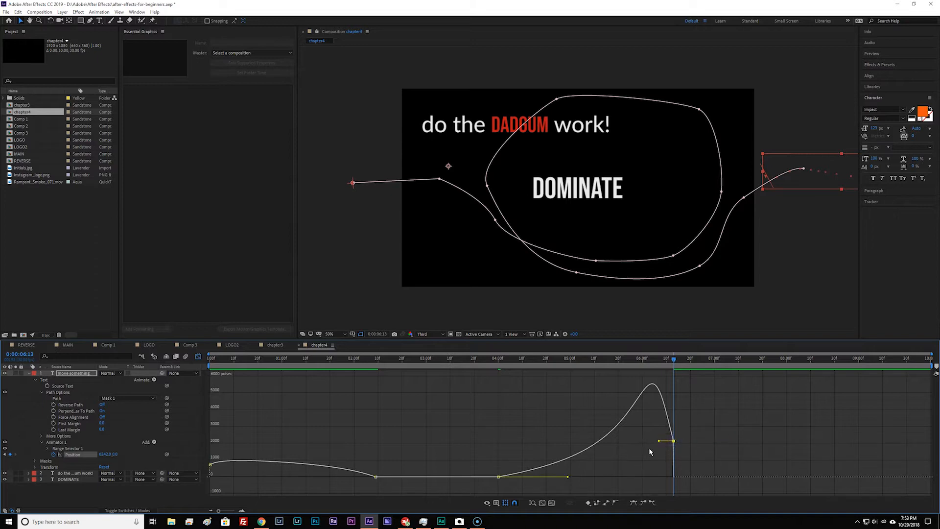
left_click_drag(569, 479, 593, 479)
left_click(538, 482)
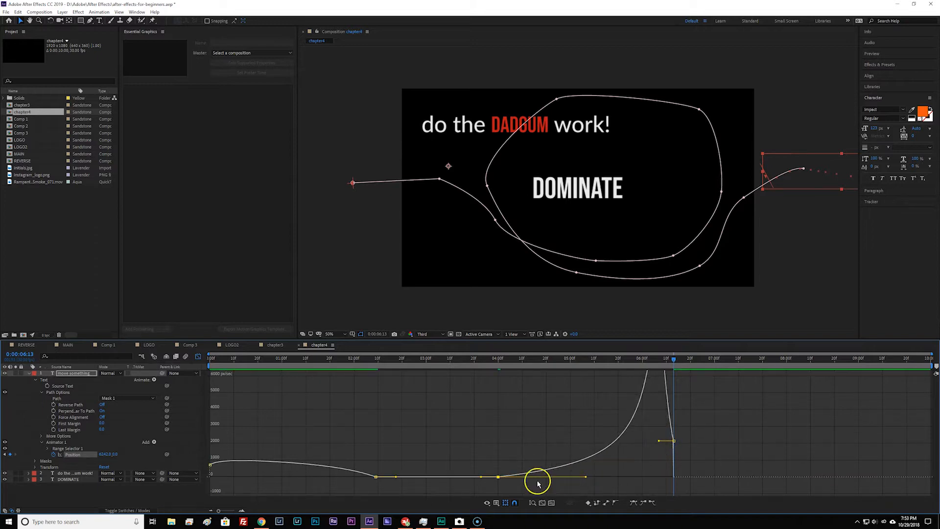
left_click(198, 358)
Play the composition from 0:00:00:00 to check the text's sharper acceleration out of the frame.
key("Home")
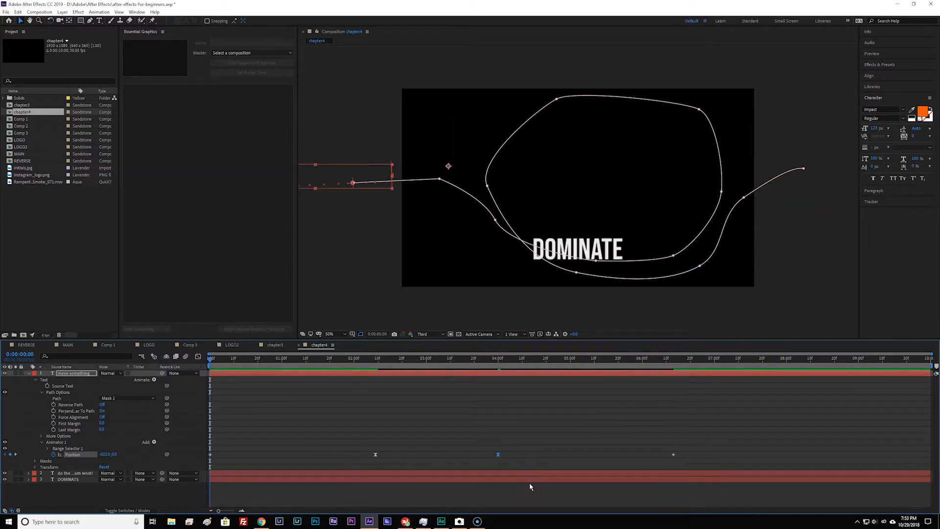
key("space")
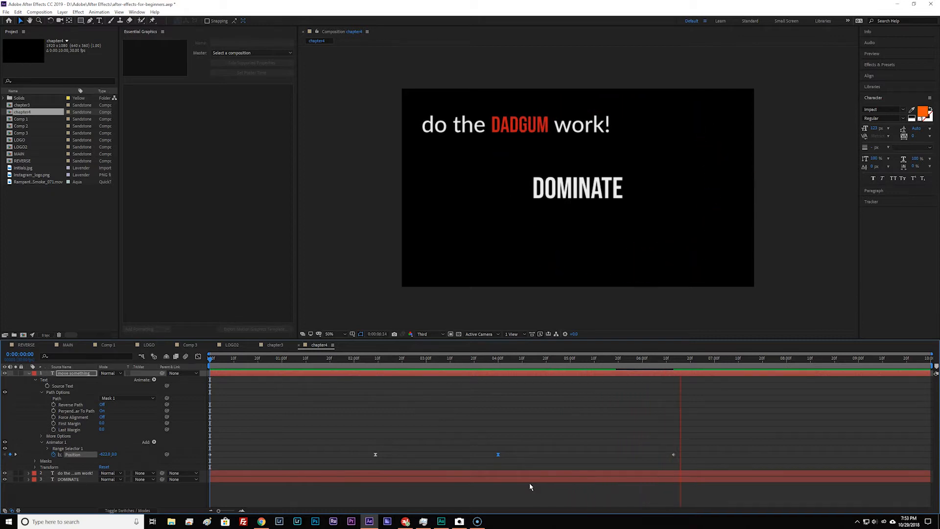
key("space")
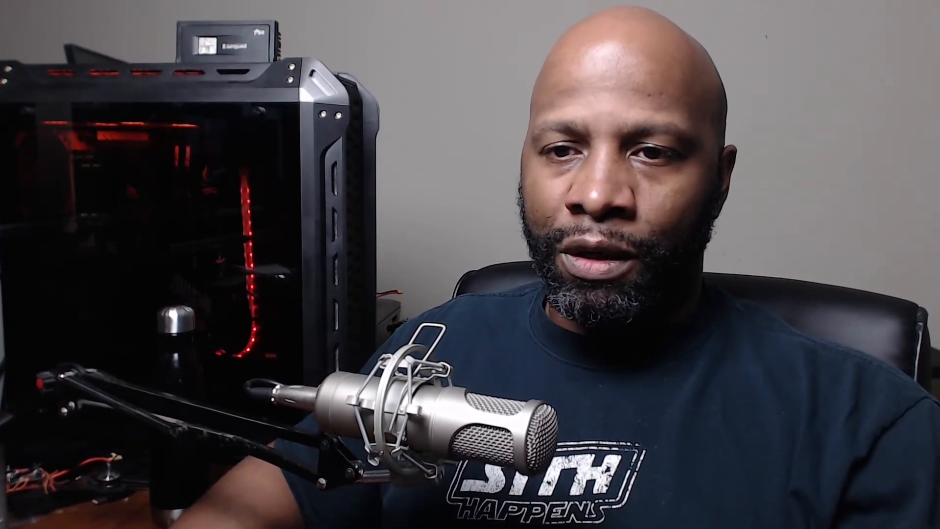
Hide the "move something" and "do the DADGUM work!" layers, collapsing the properties of "move something".
left_click(5, 373)
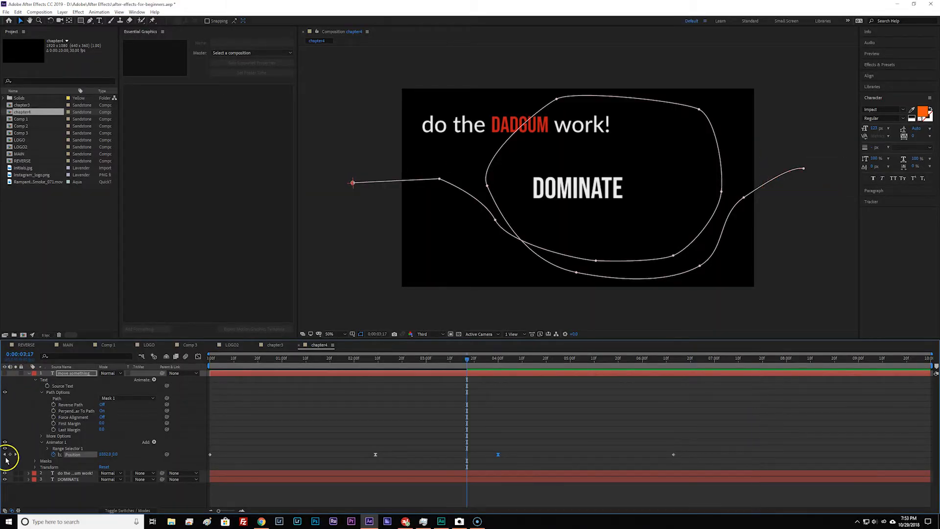
left_click(29, 374)
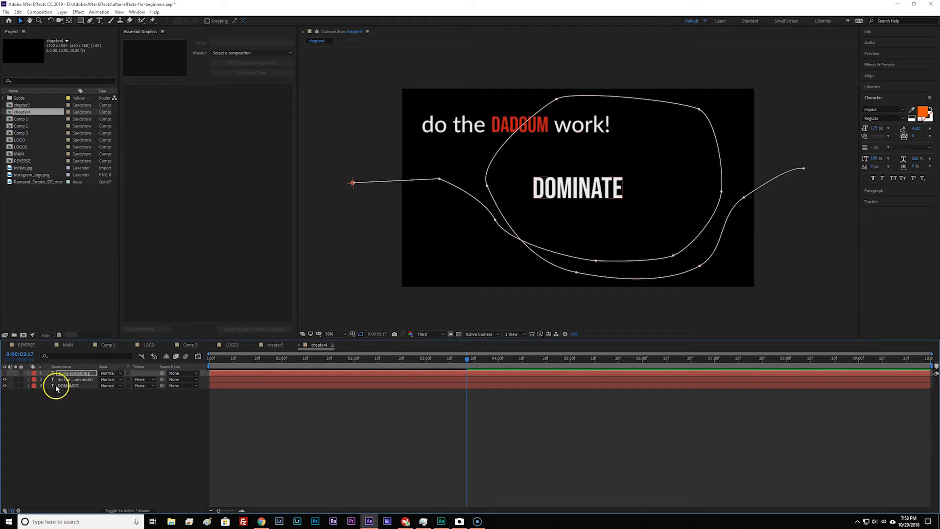
left_click(5, 380)
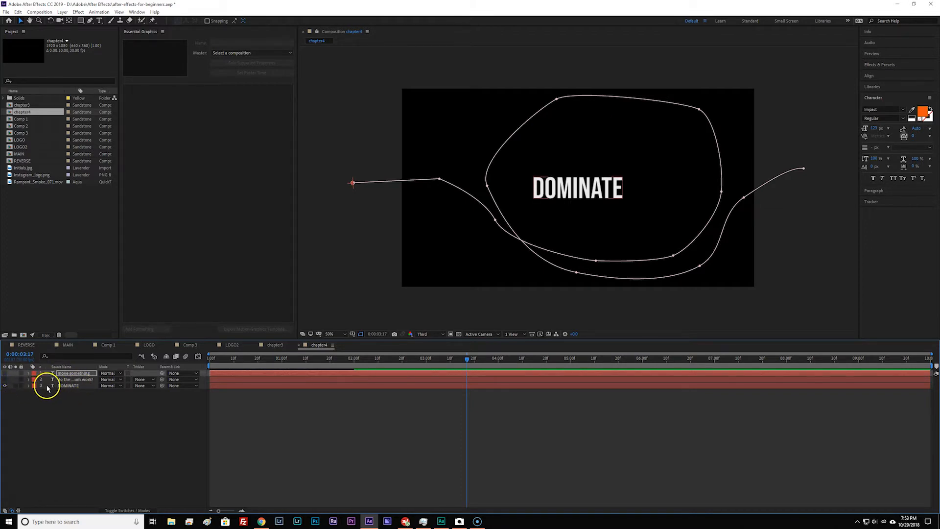
Preview the DOMINATE text animation on its own from the start of the composition.
left_click(68, 386)
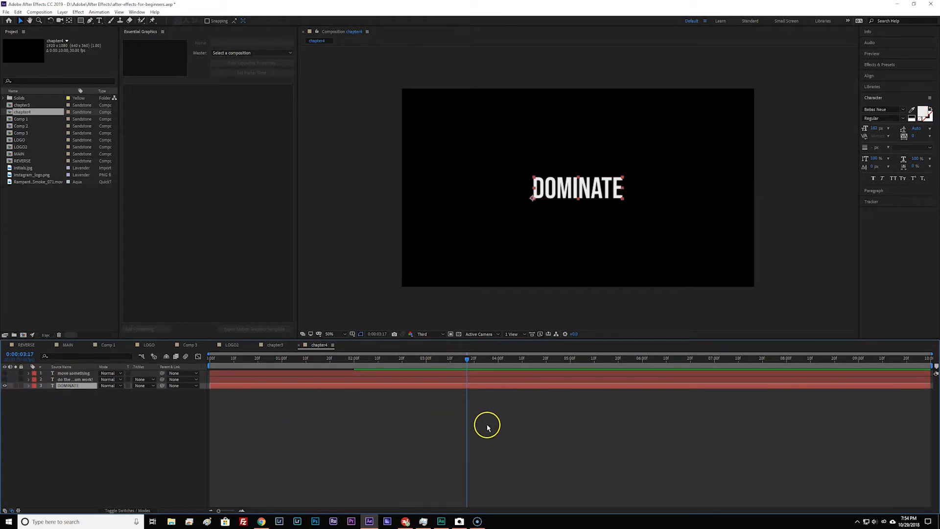
left_click_drag(466, 360, 200, 373)
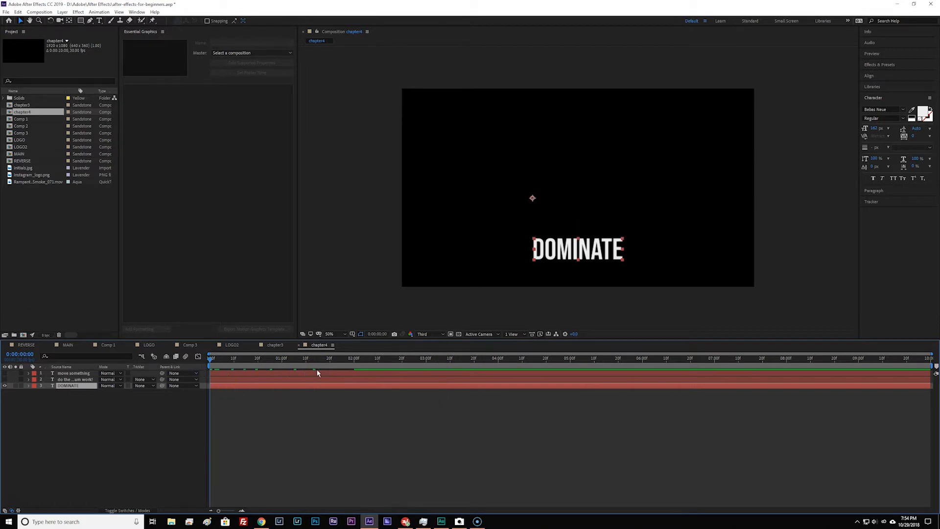
key("space")
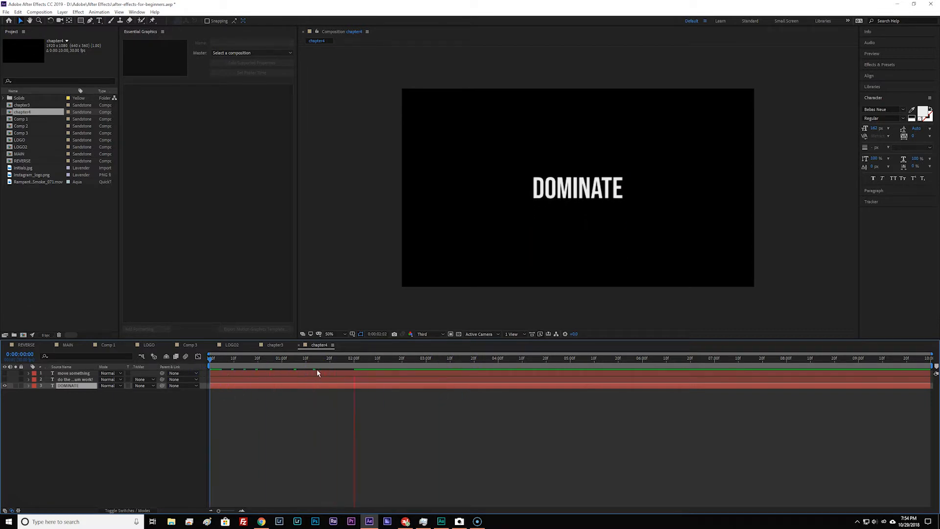
key("space")
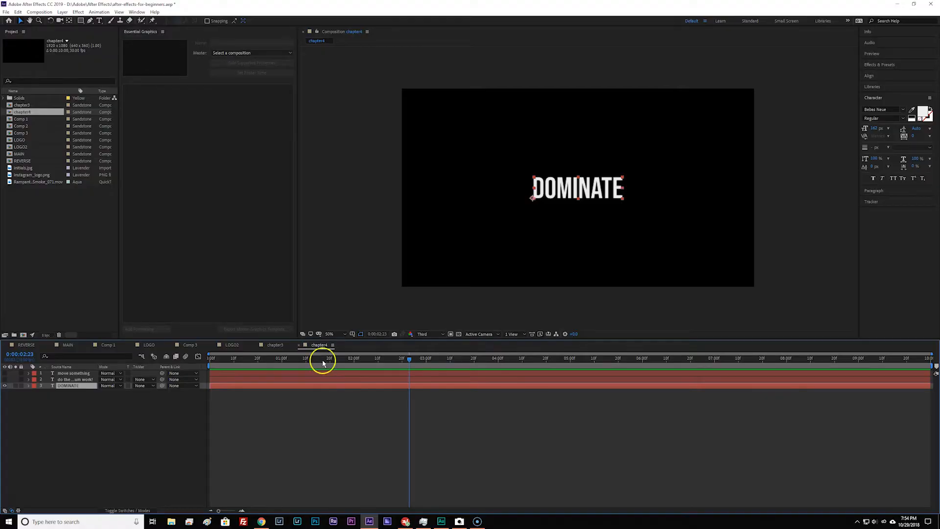
With no layer selected, draw a closed four-sided red shape with the Pen tool that fully covers the DOMINATE text.
left_click(463, 196)
key("g")
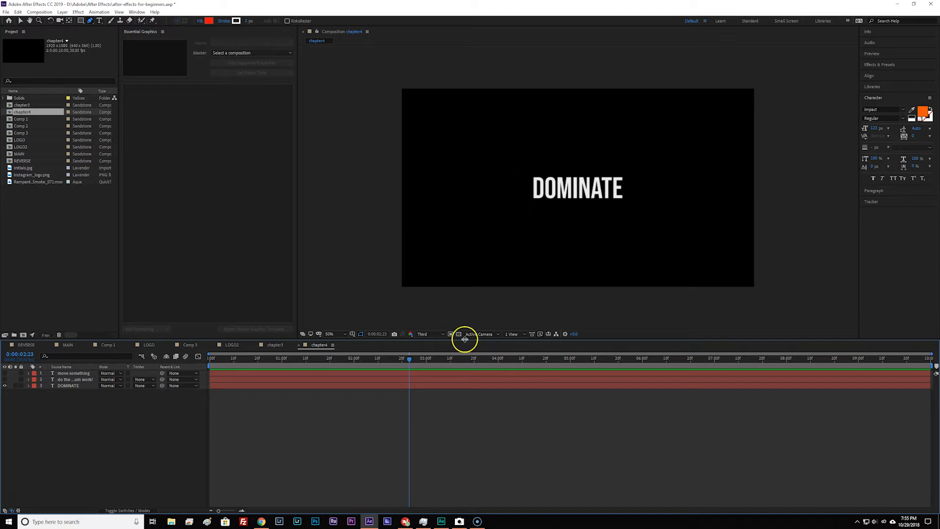
left_click(519, 169)
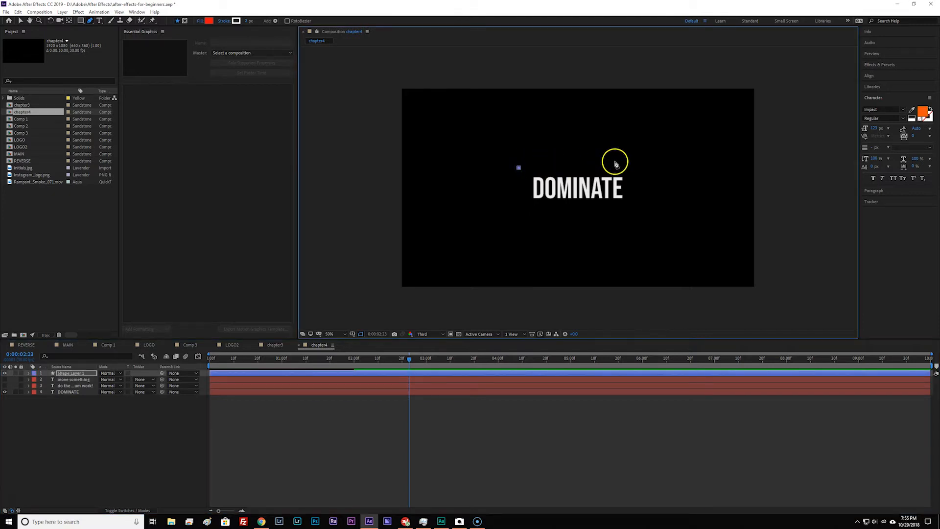
left_click(630, 164)
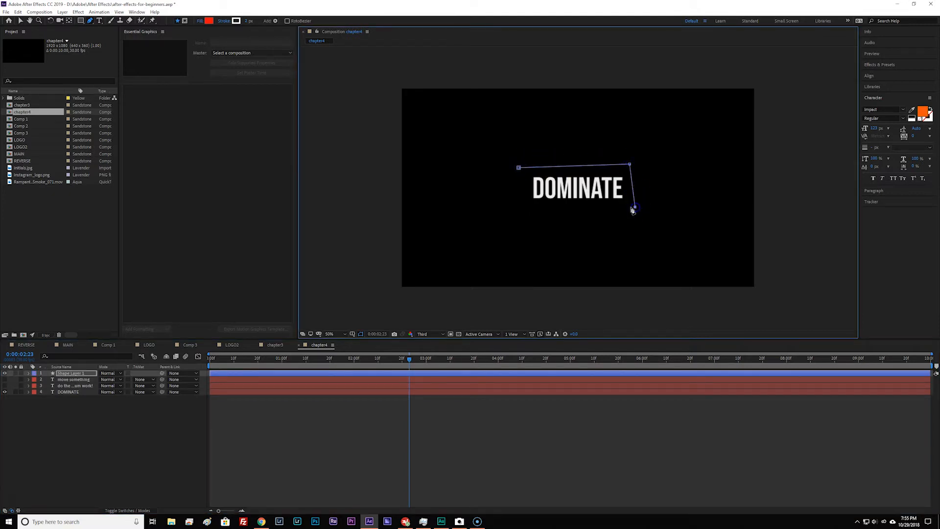
left_click(520, 207)
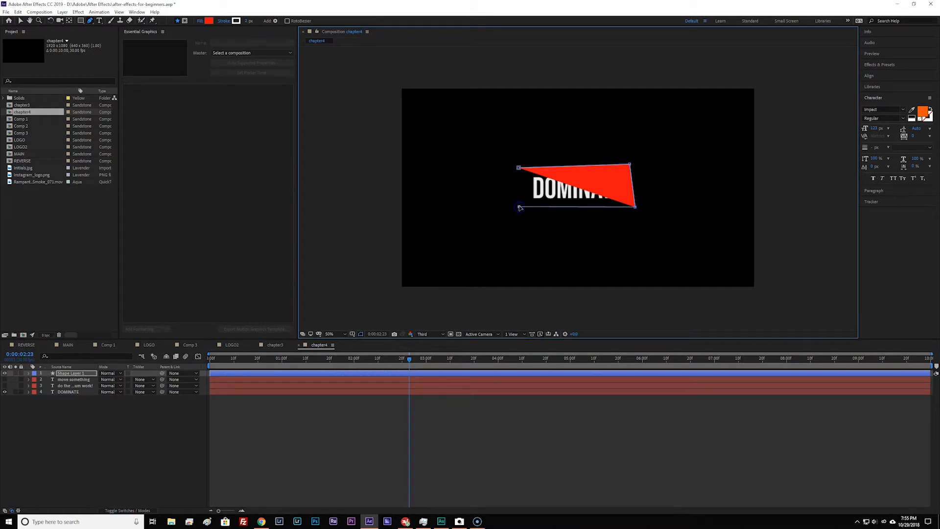
left_click(519, 169)
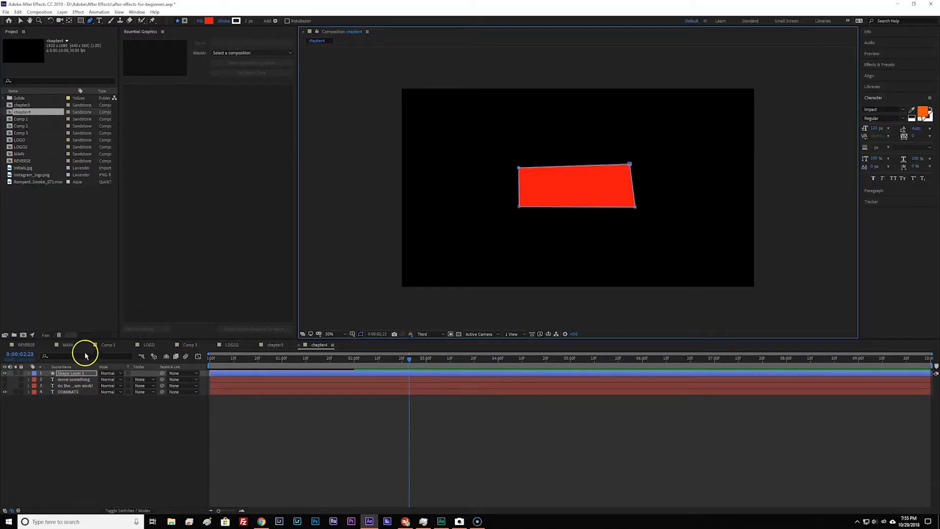
Reveal the DOMINATE layer's animated properties and move the current time to its second keyframes at 0:00:02:00.
left_click(79, 421)
left_click(78, 394)
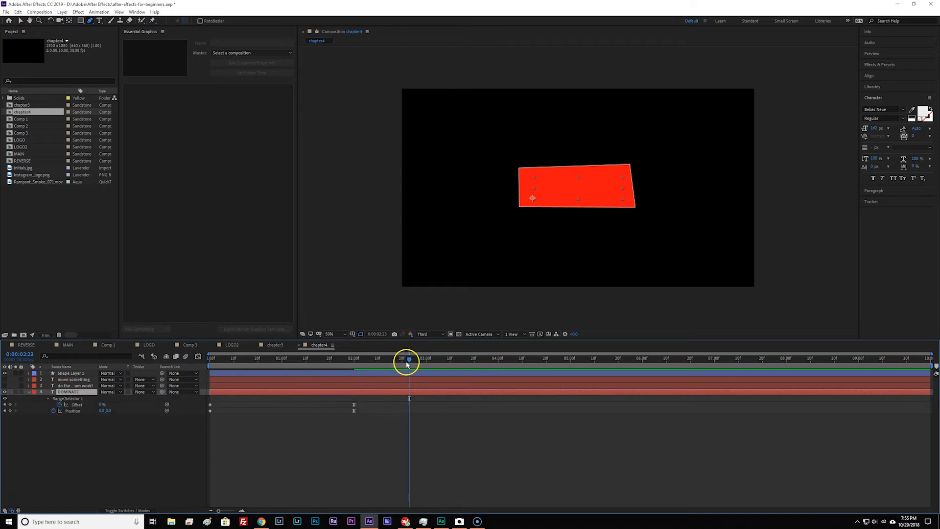
left_click_drag(408, 361, 377, 364)
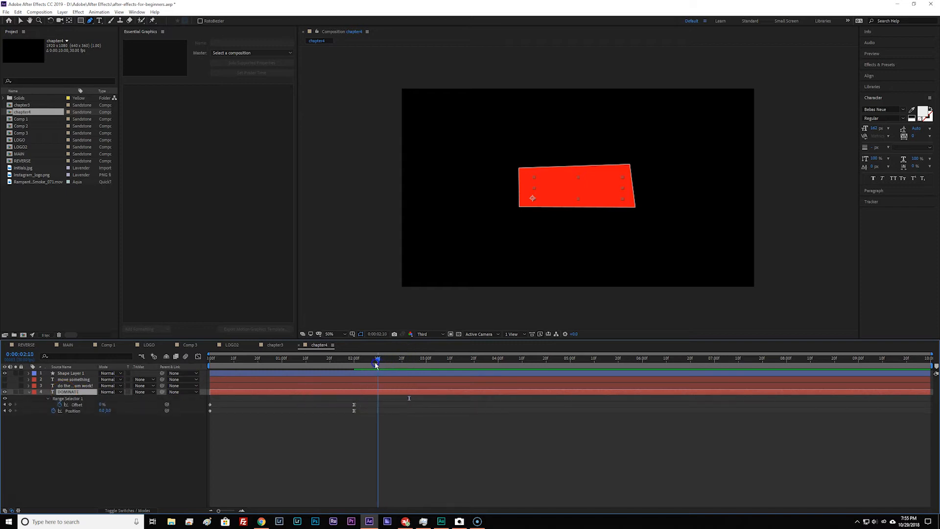
left_click(5, 411)
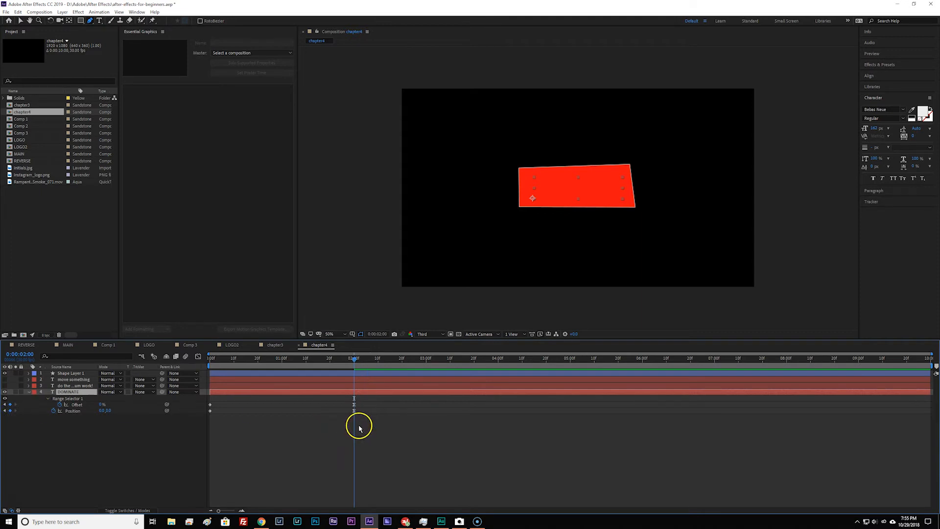
left_click(354, 411)
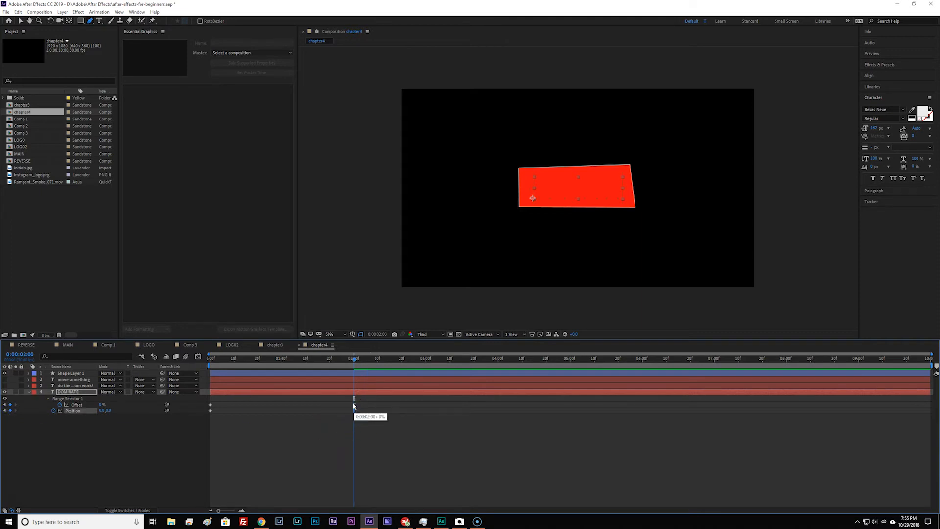
left_click(354, 405)
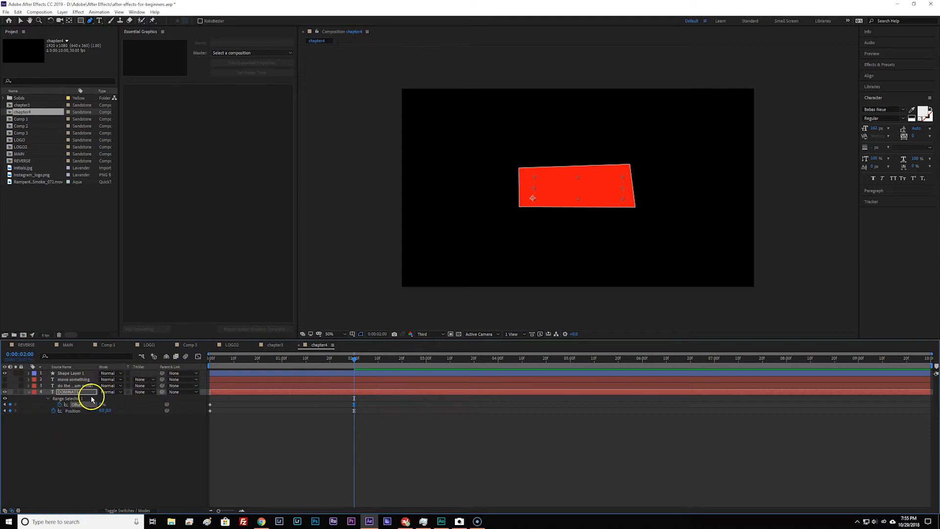
Hide the red shape layer and move it directly above the DOMINATE layer in the layer stack.
left_click(73, 373)
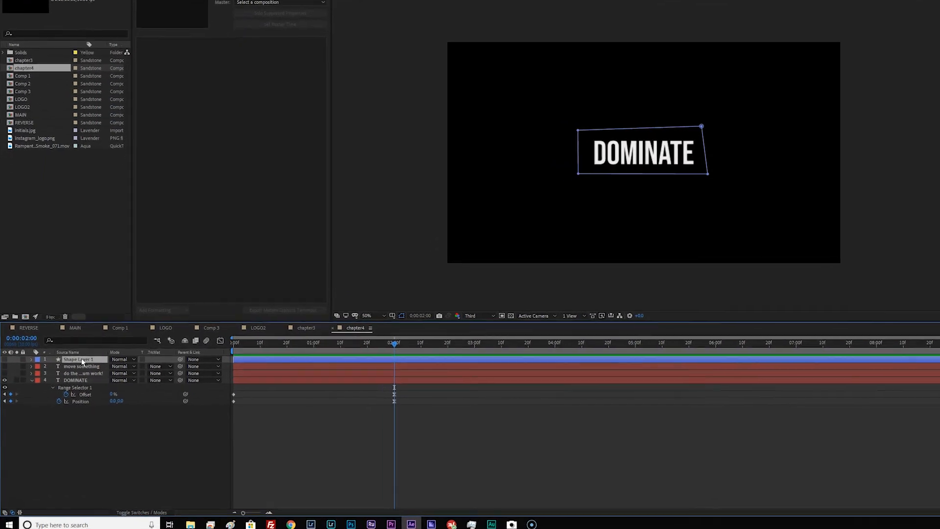
left_click_drag(94, 340, 114, 343)
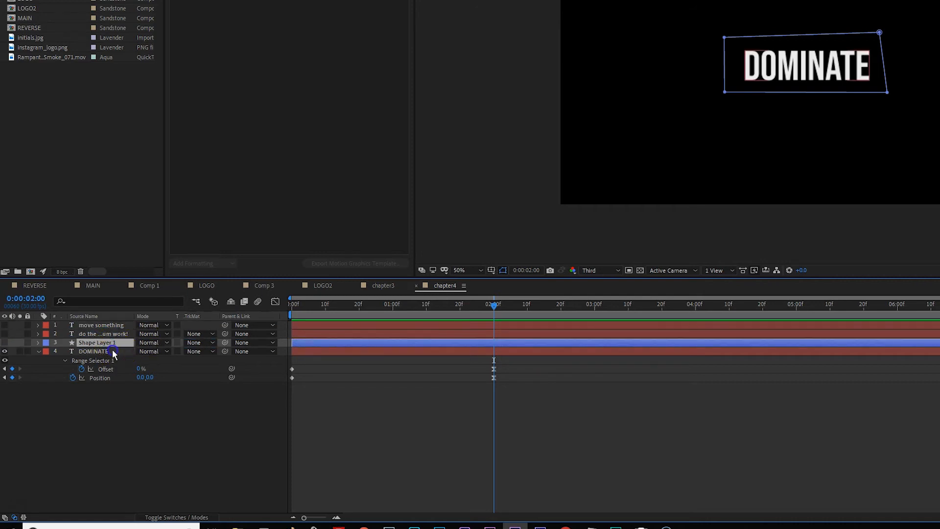
Set the DOMINATE layer's track matte to Alpha Matte "Shape Layer 1".
left_click(107, 350)
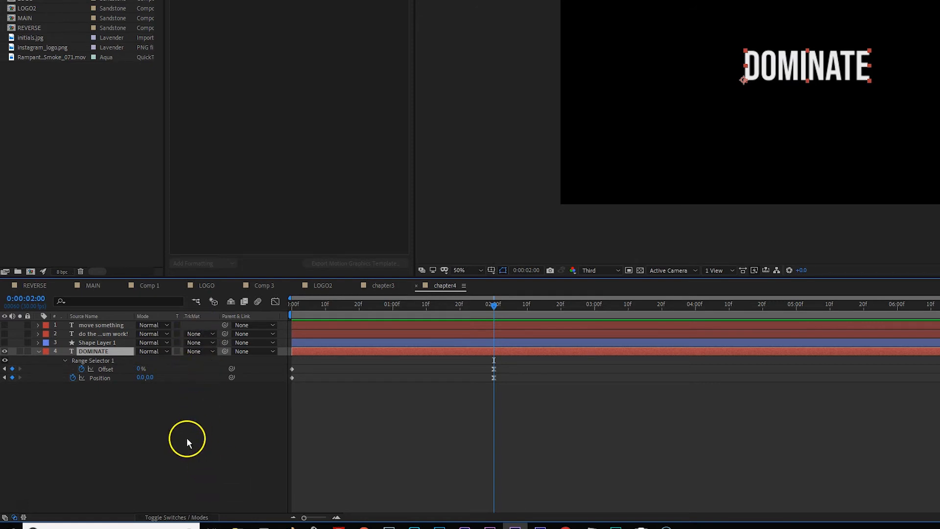
left_click(185, 519)
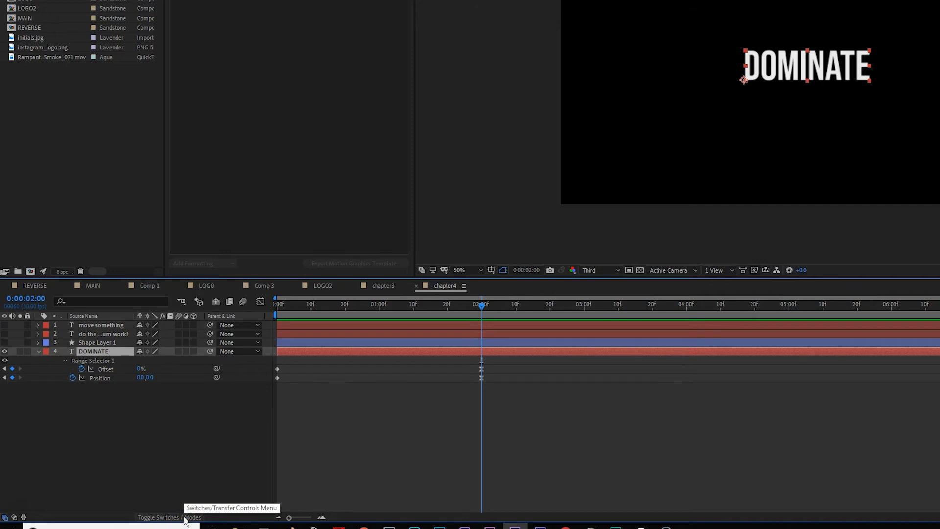
left_click(186, 519)
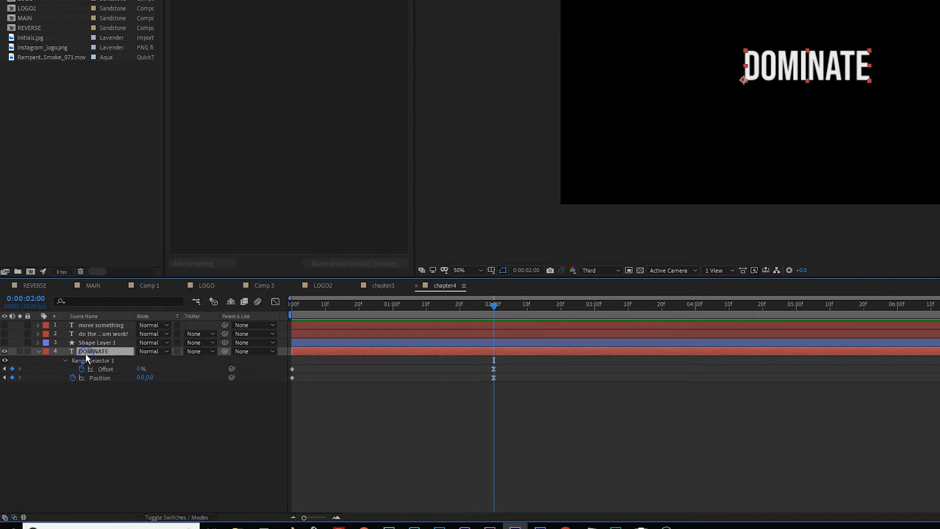
left_click(214, 351)
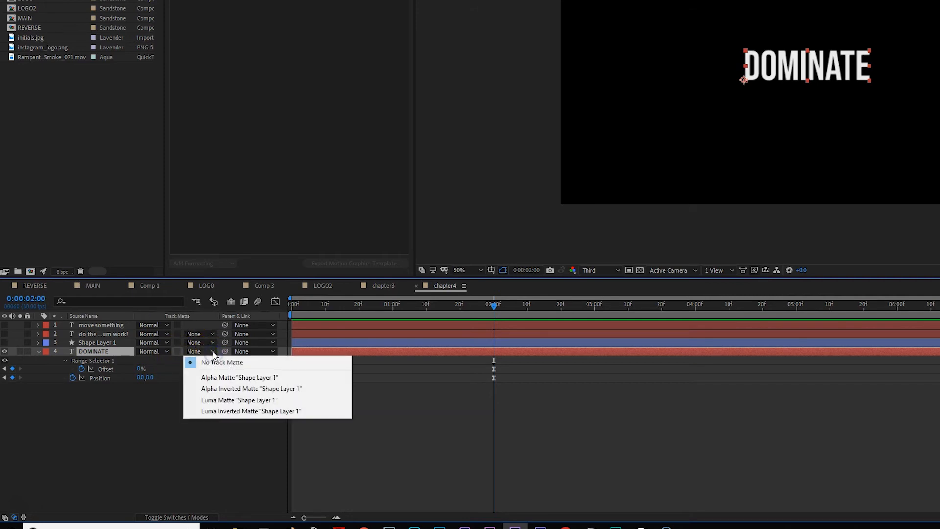
left_click(229, 379)
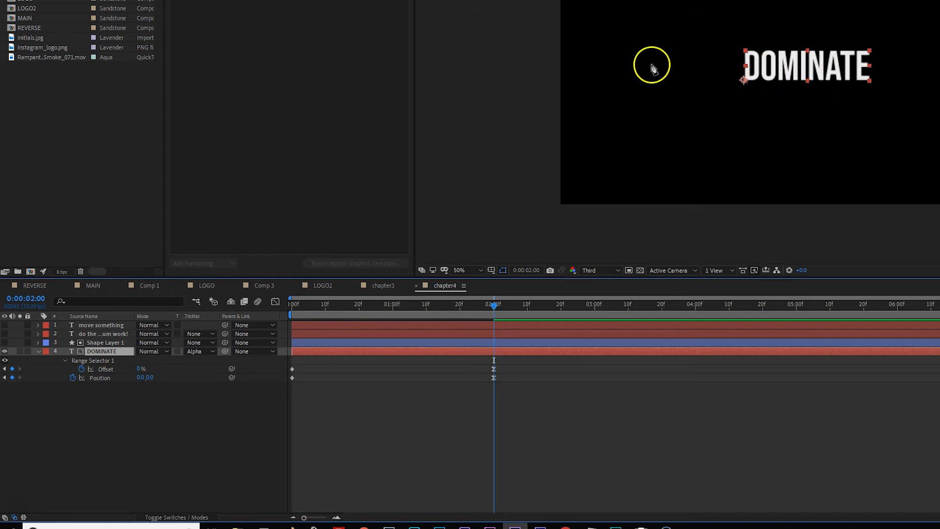
At 0:00:00:00, temporarily show the matte shape to compare its area with the DOMINATE text's starting position.
left_click_drag(492, 309, 287, 342)
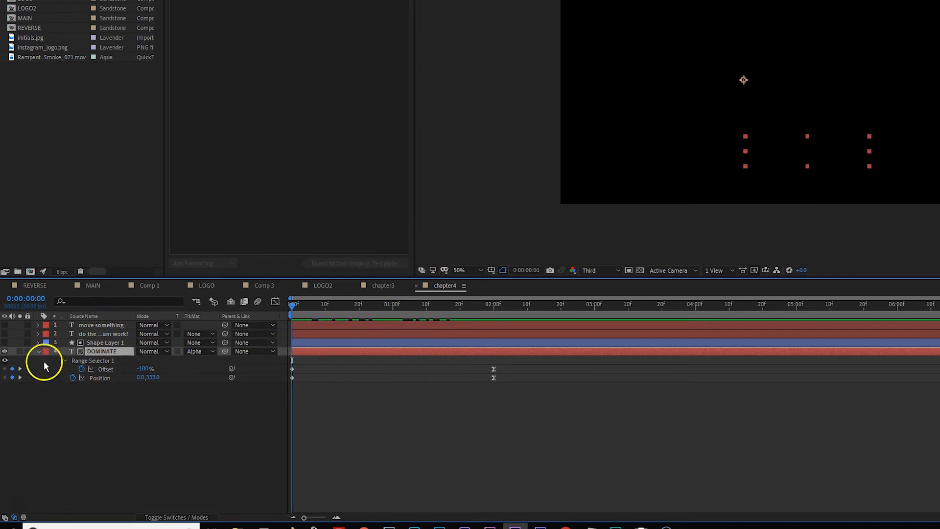
left_click(5, 343)
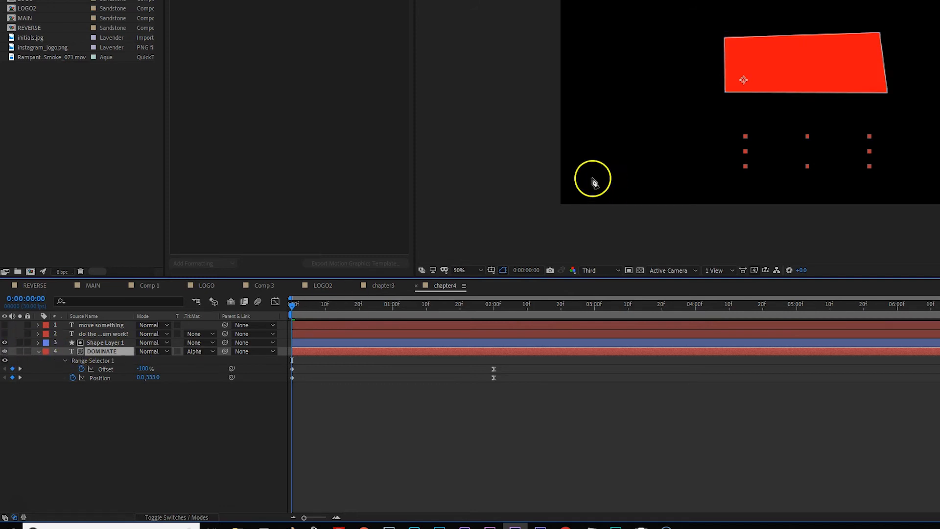
left_click(743, 78)
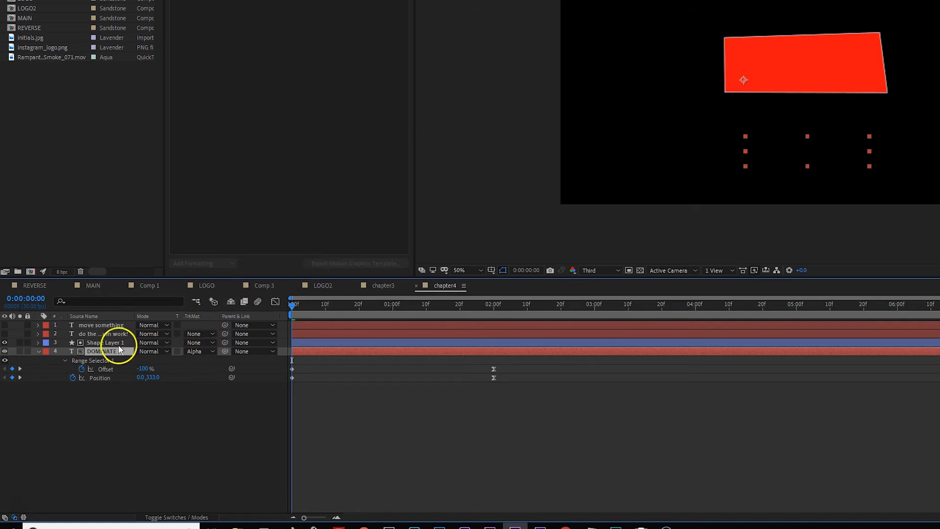
left_click(5, 343)
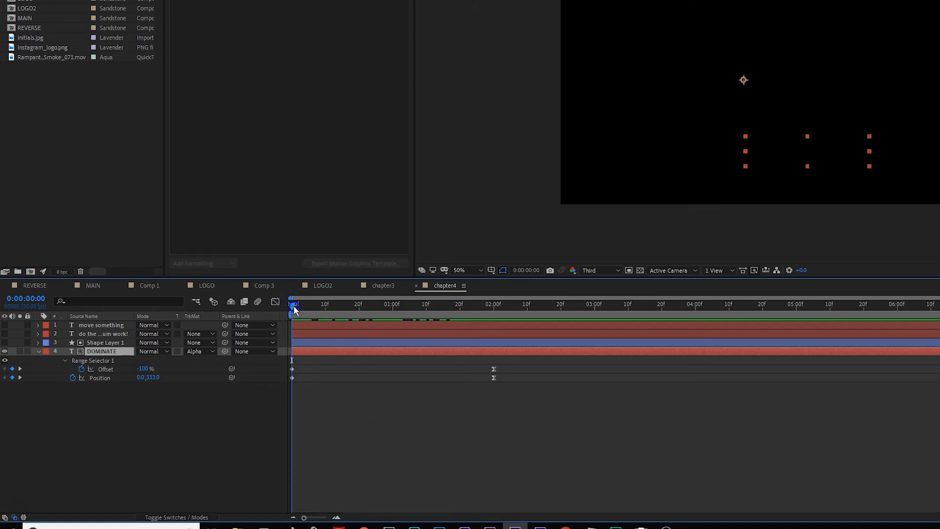
Preview the matted DOMINATE animation from the start, and move the current time to 0:00:03:24.
key("space")
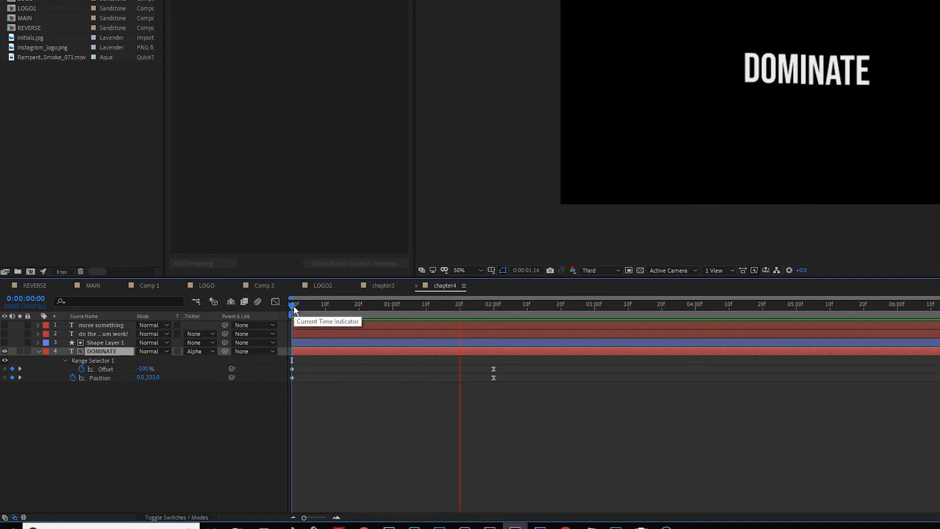
key("space")
left_click_drag(573, 304, 678, 339)
left_click(208, 437)
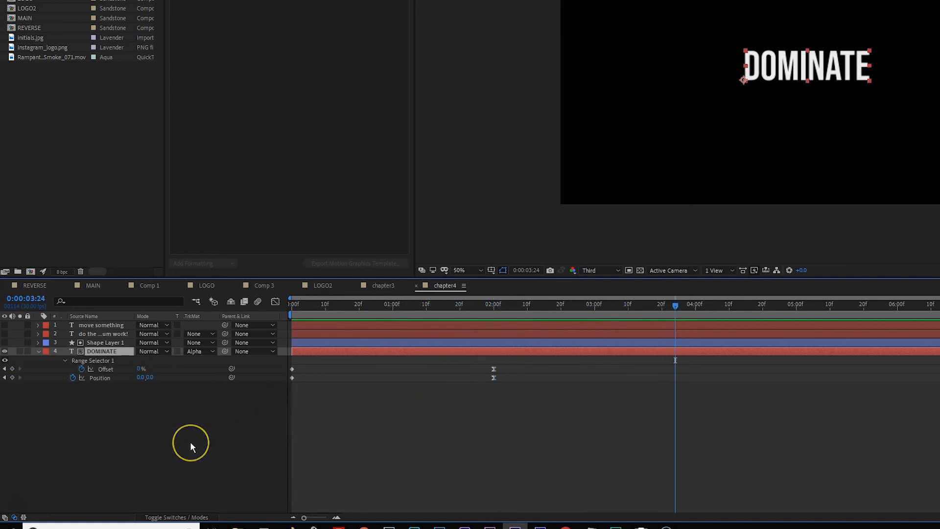